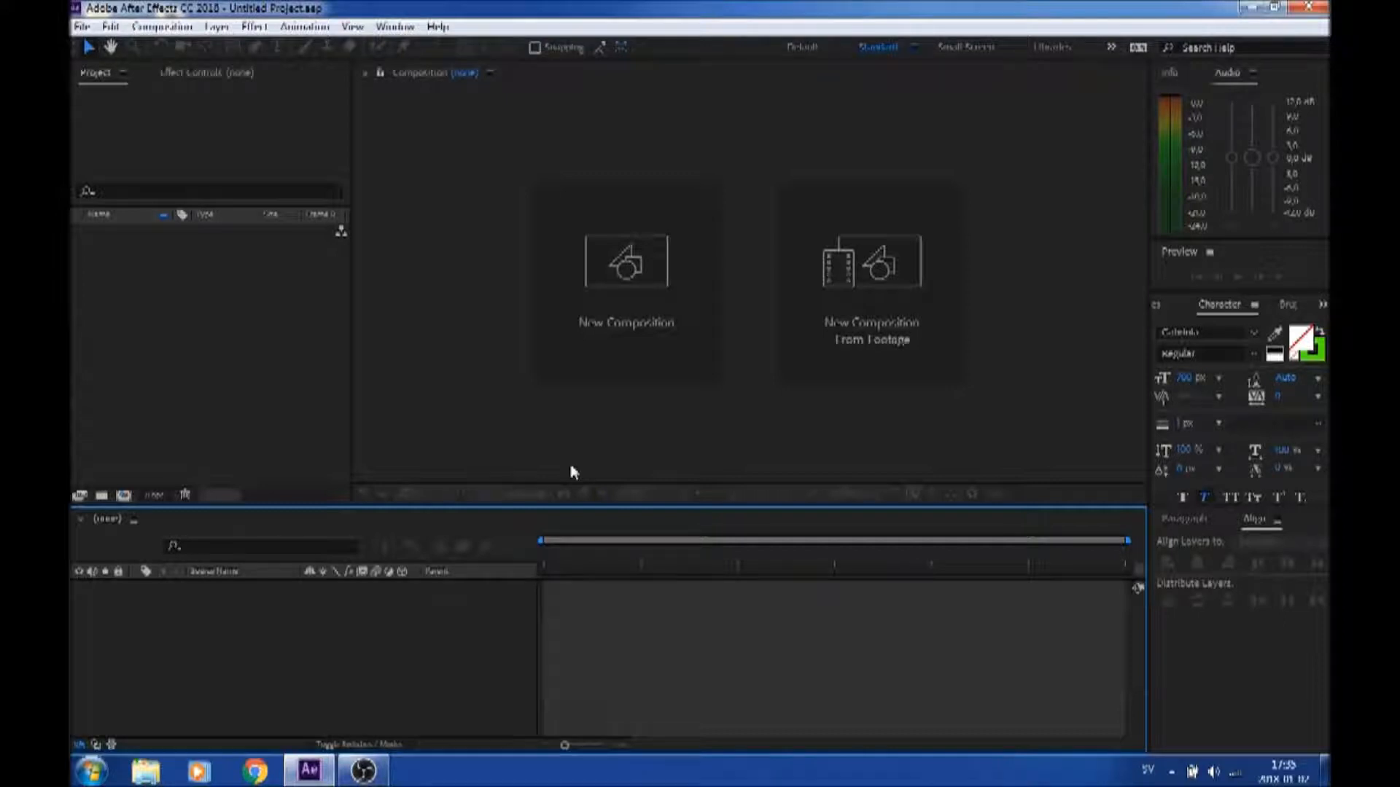
Create a composition named intro, keeping the HDTV 1080 24 preset and the 10-second duration
{"action": "left_click", "coordinate": [631, 339]}
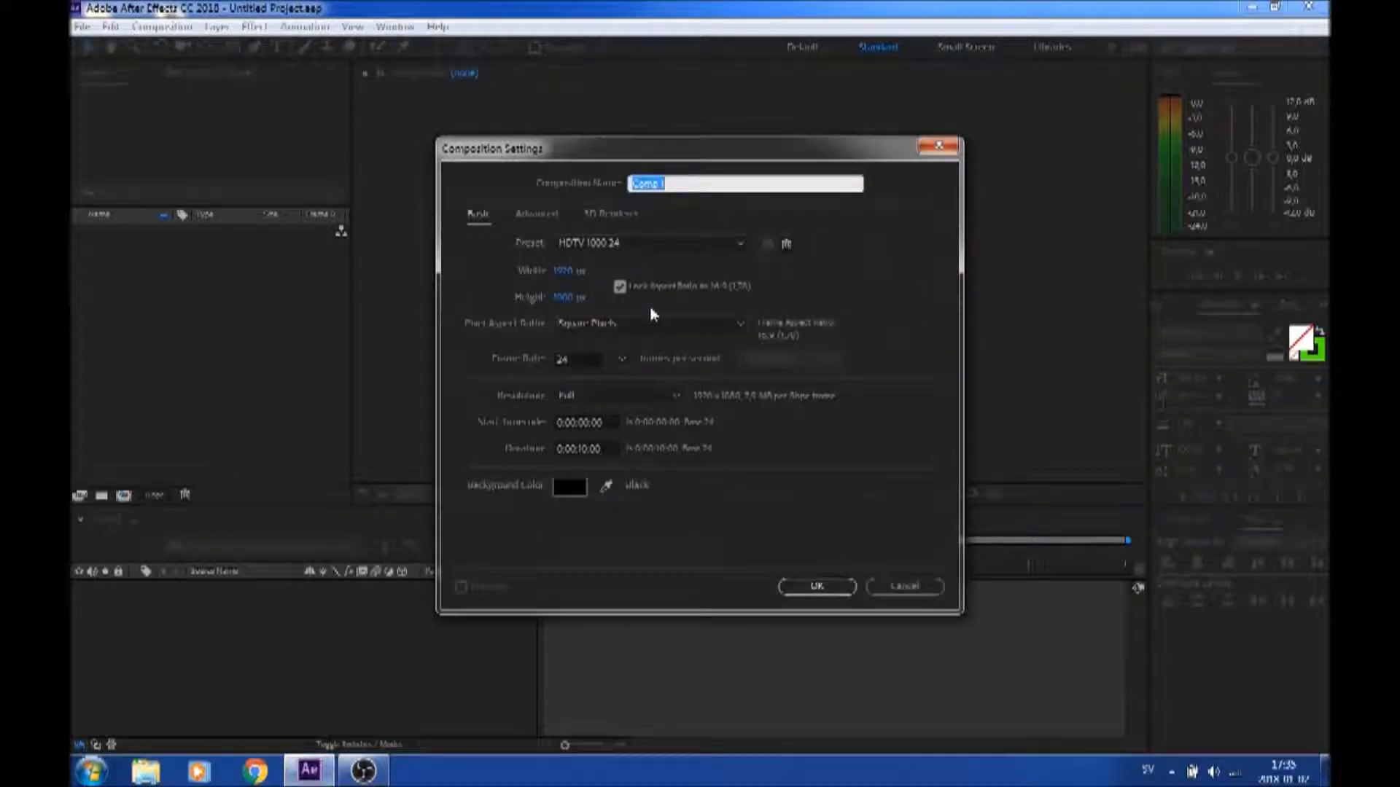
{"action": "type", "text": "intro"}
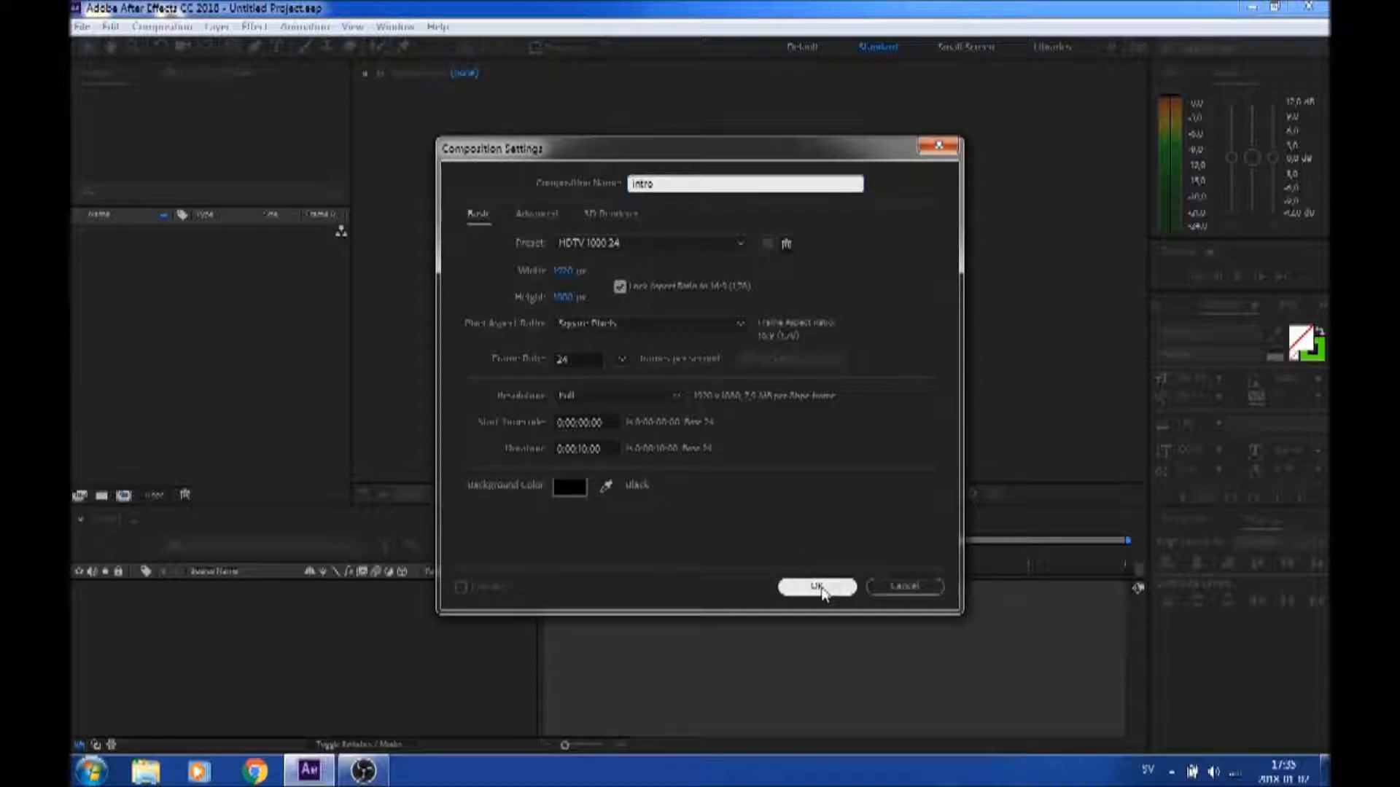
{"action": "left_click", "coordinate": [820, 587]}
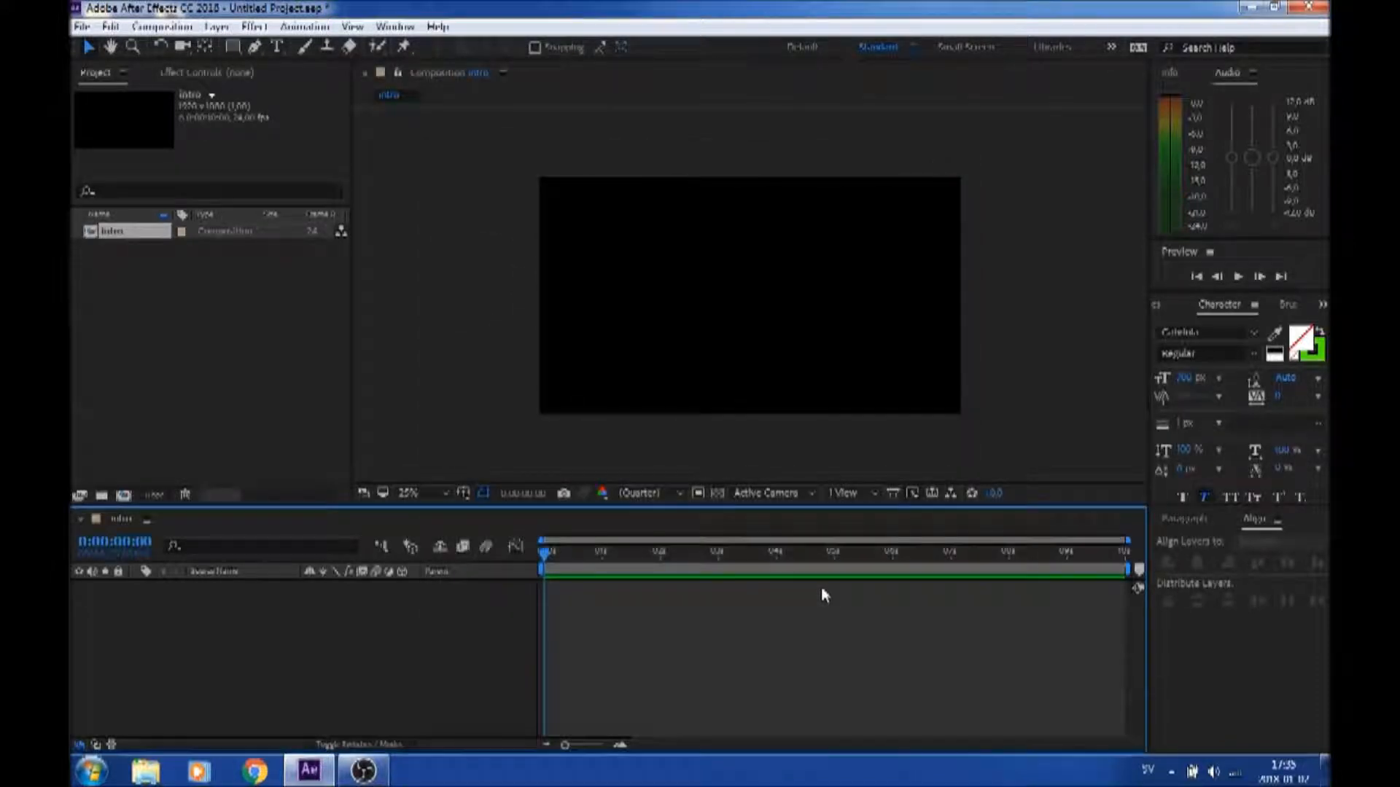
Add a black composition-sized solid layer named bakground to the intro composition
{"action": "right_click", "coordinate": [432, 630]}
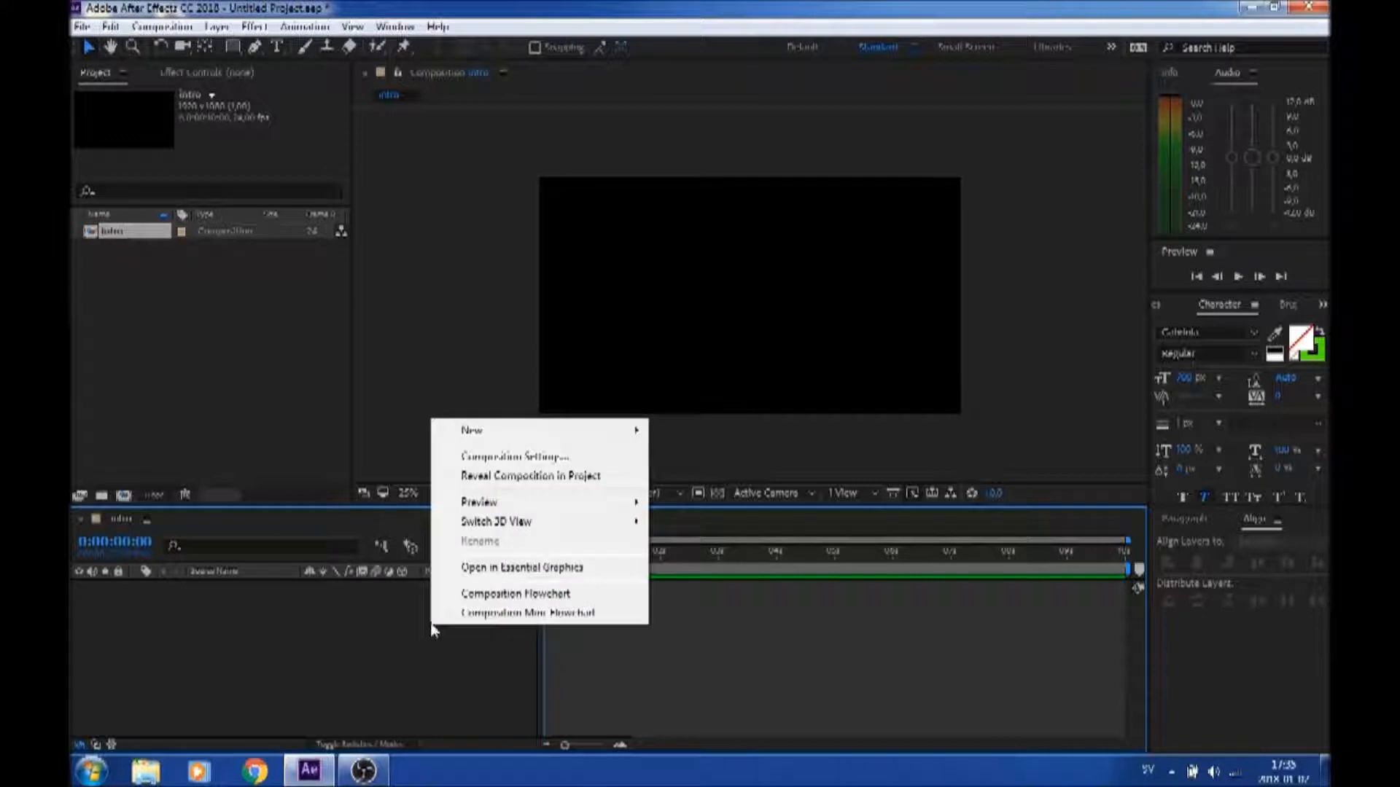
{"action": "mouse_move", "coordinate": [541, 441]}
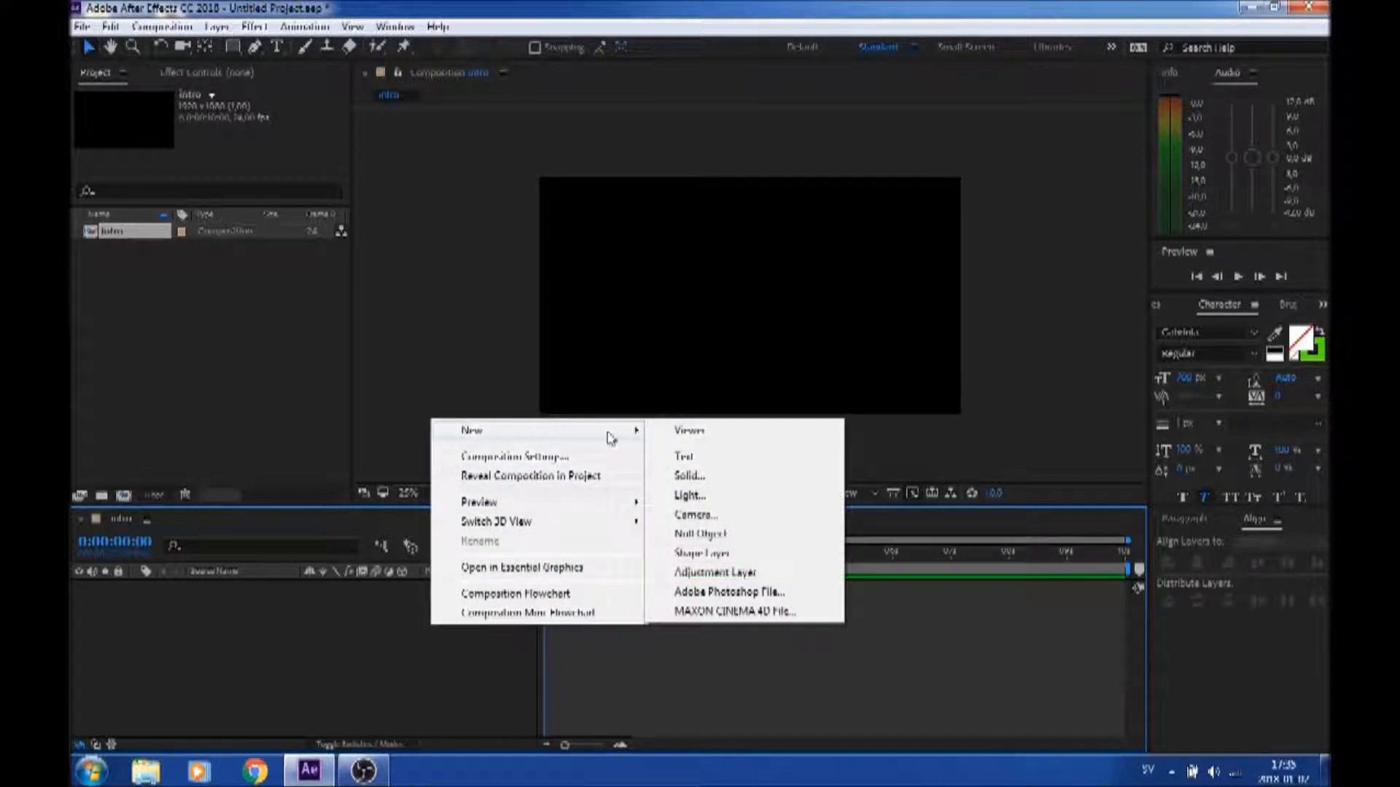
{"action": "left_click", "coordinate": [688, 476]}
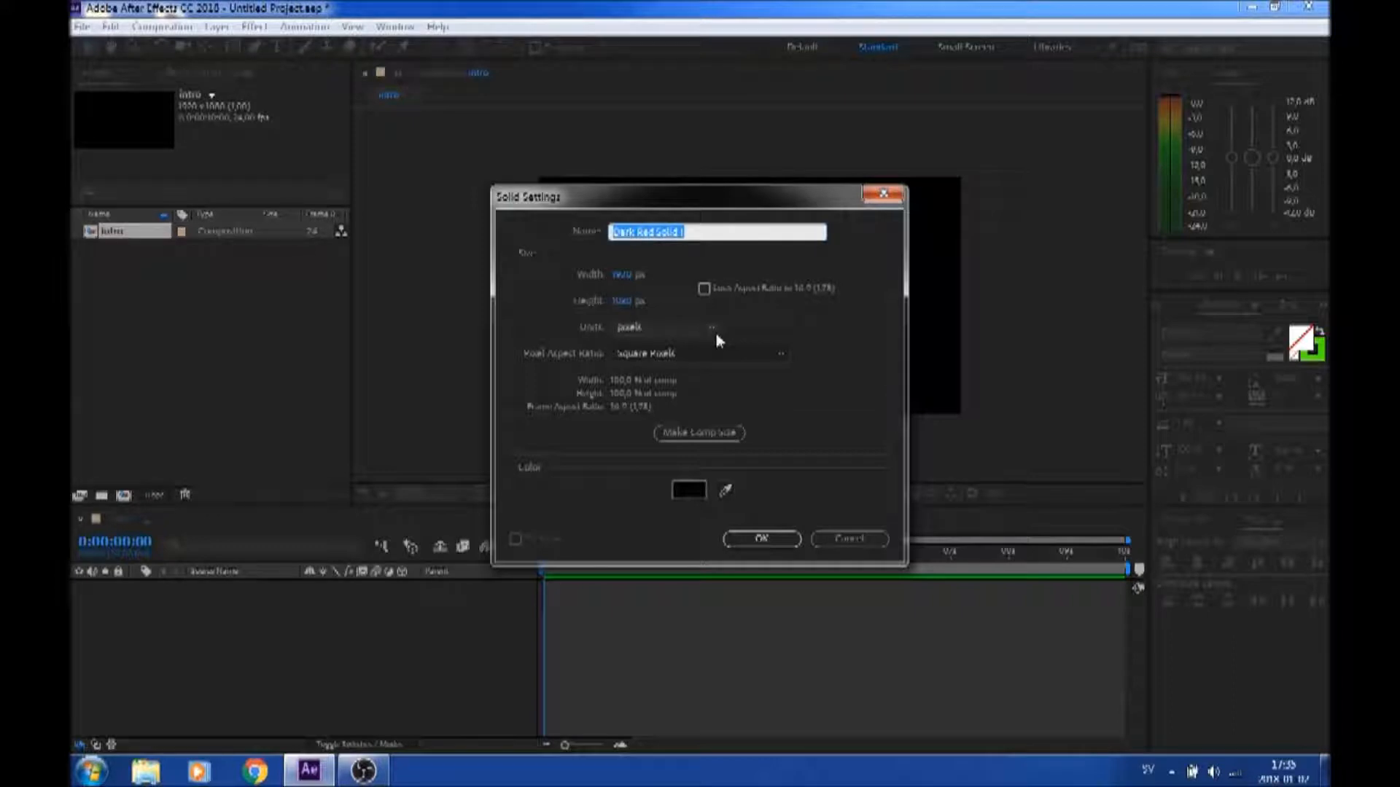
{"action": "type", "text": "bakgrou"}
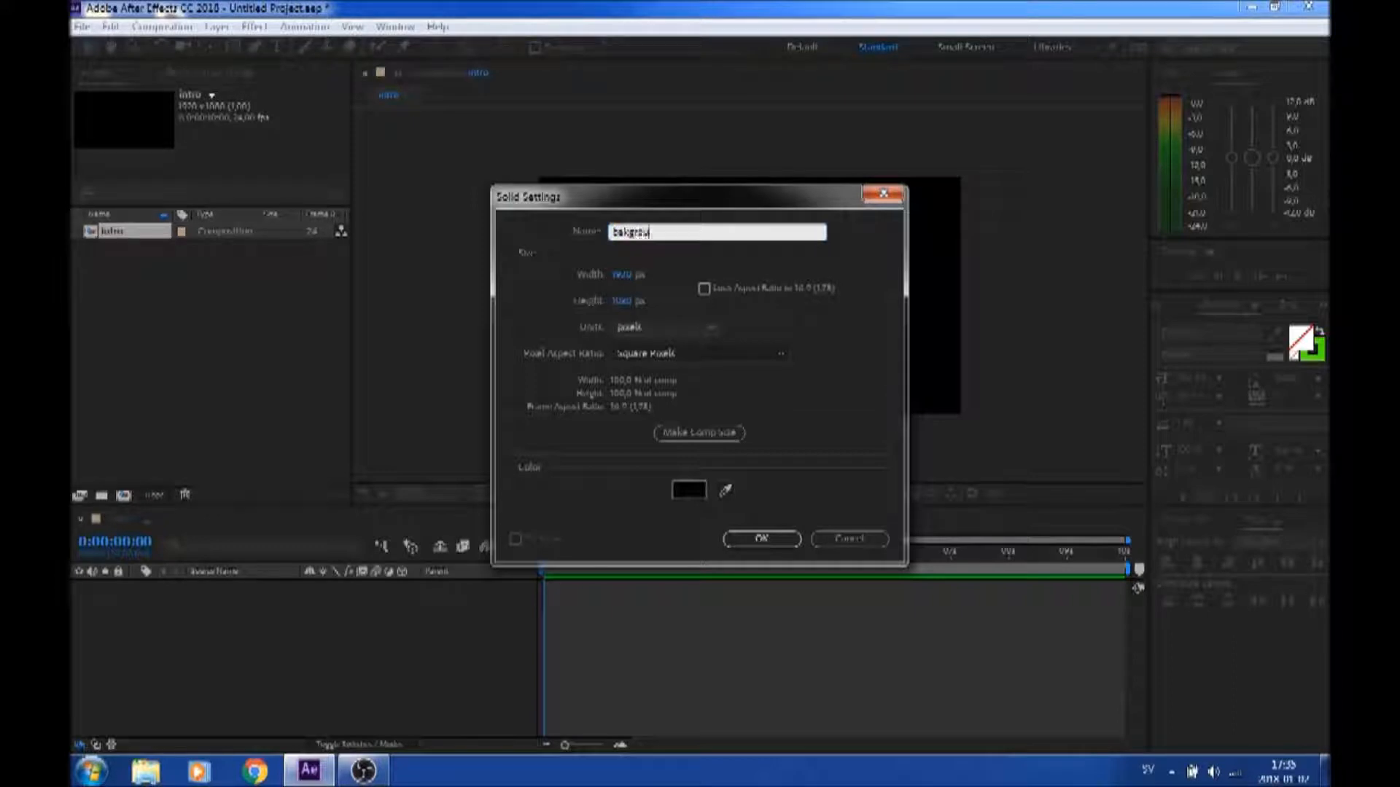
{"action": "type", "text": "nd"}
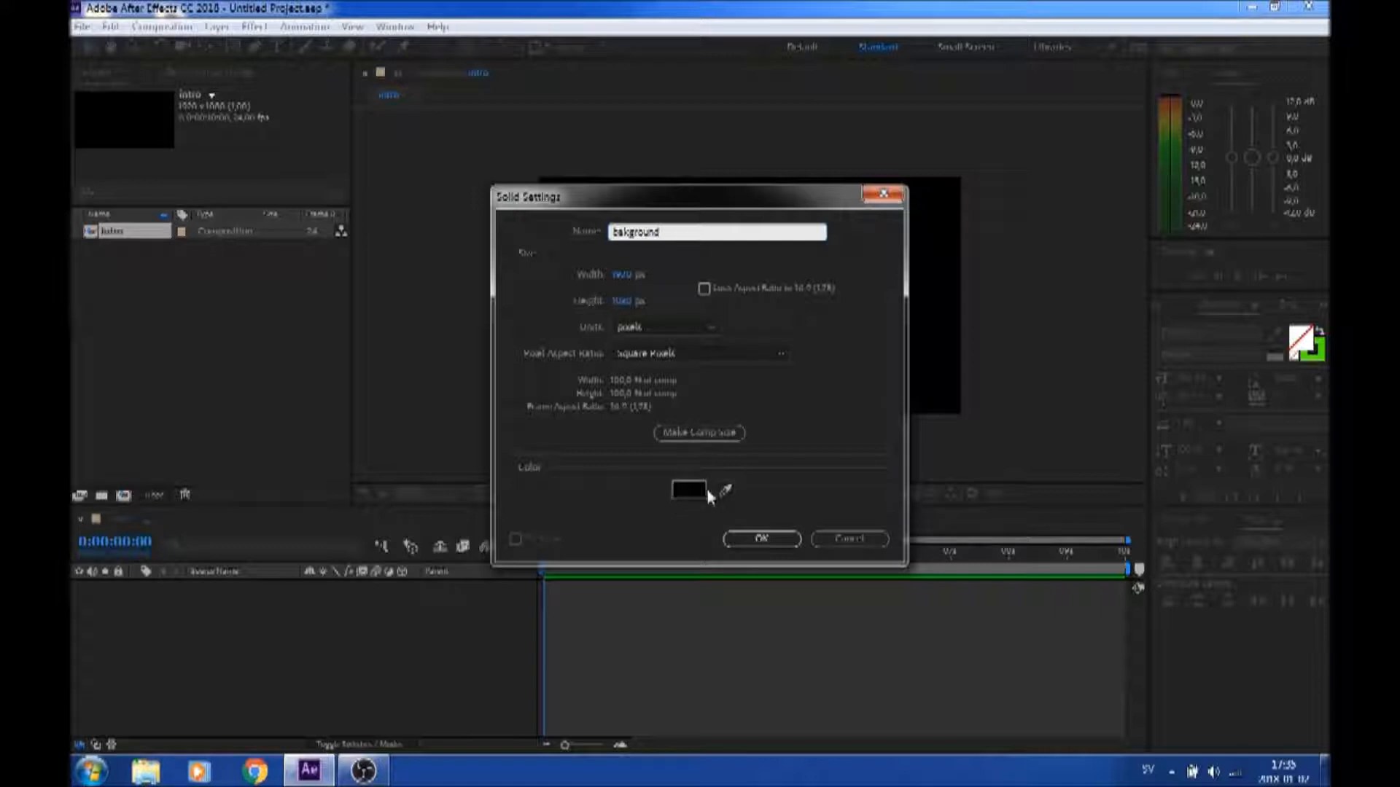
{"action": "left_click", "coordinate": [784, 541]}
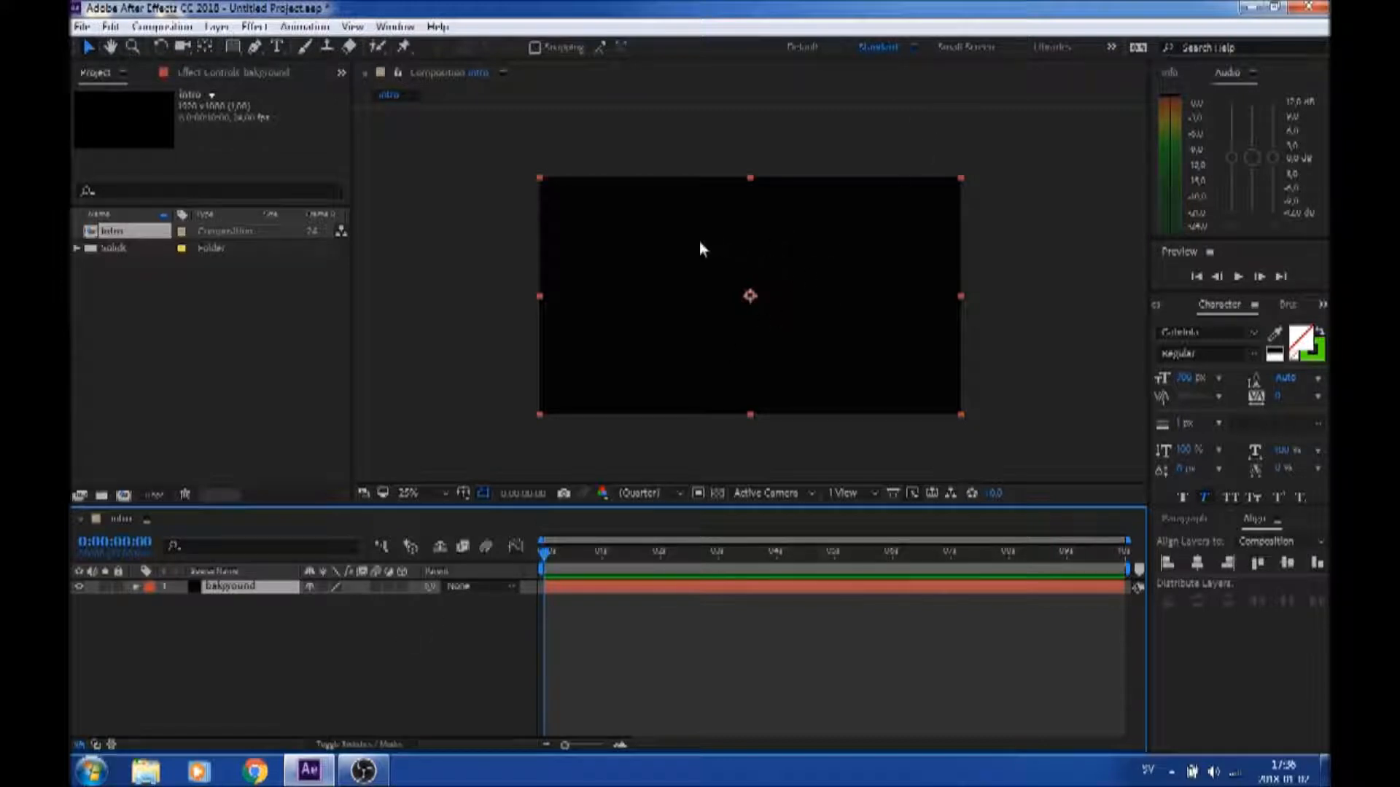
Add a text layer with the letter K above the solid and centre it horizontally in the composition
{"action": "right_click", "coordinate": [395, 644]}
{"action": "mouse_move", "coordinate": [479, 454]}
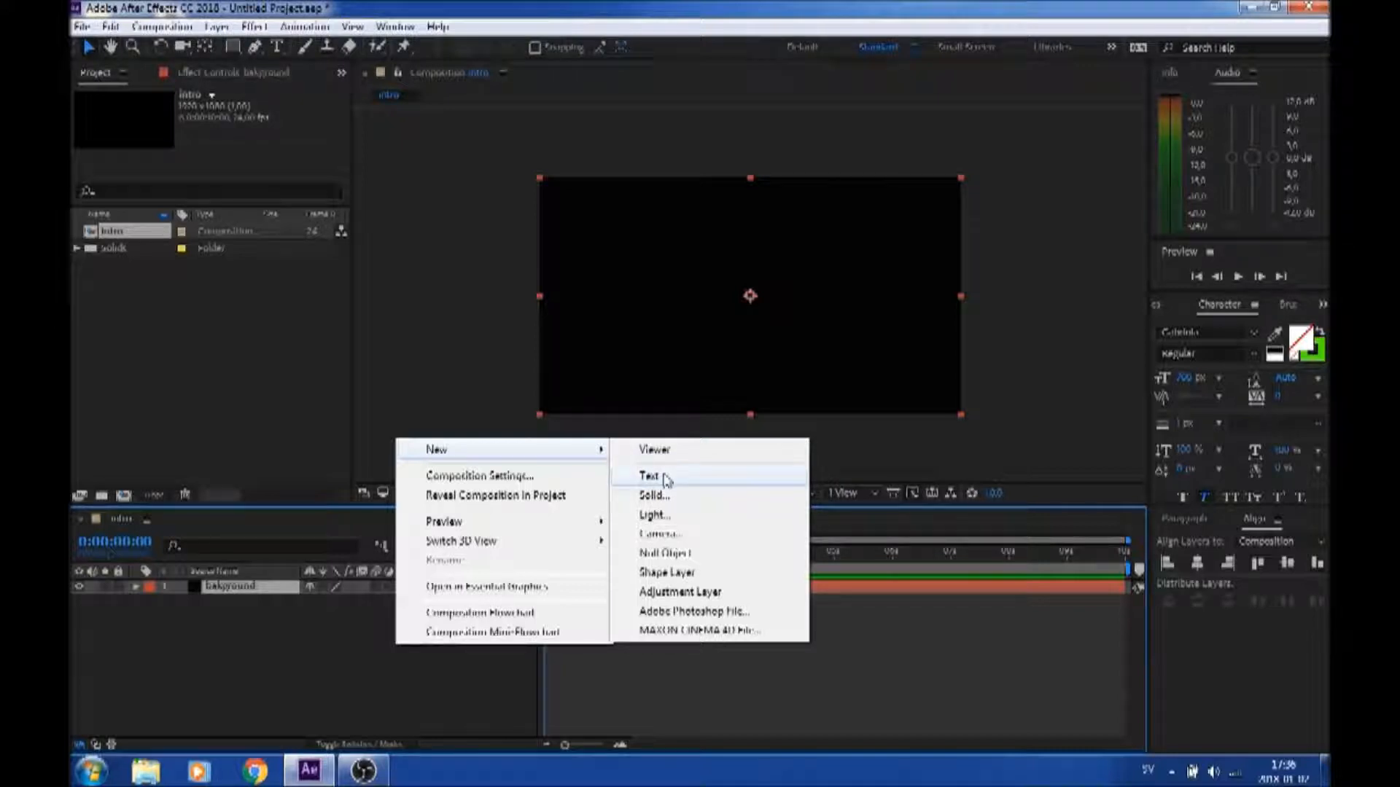
{"action": "left_click", "coordinate": [665, 479]}
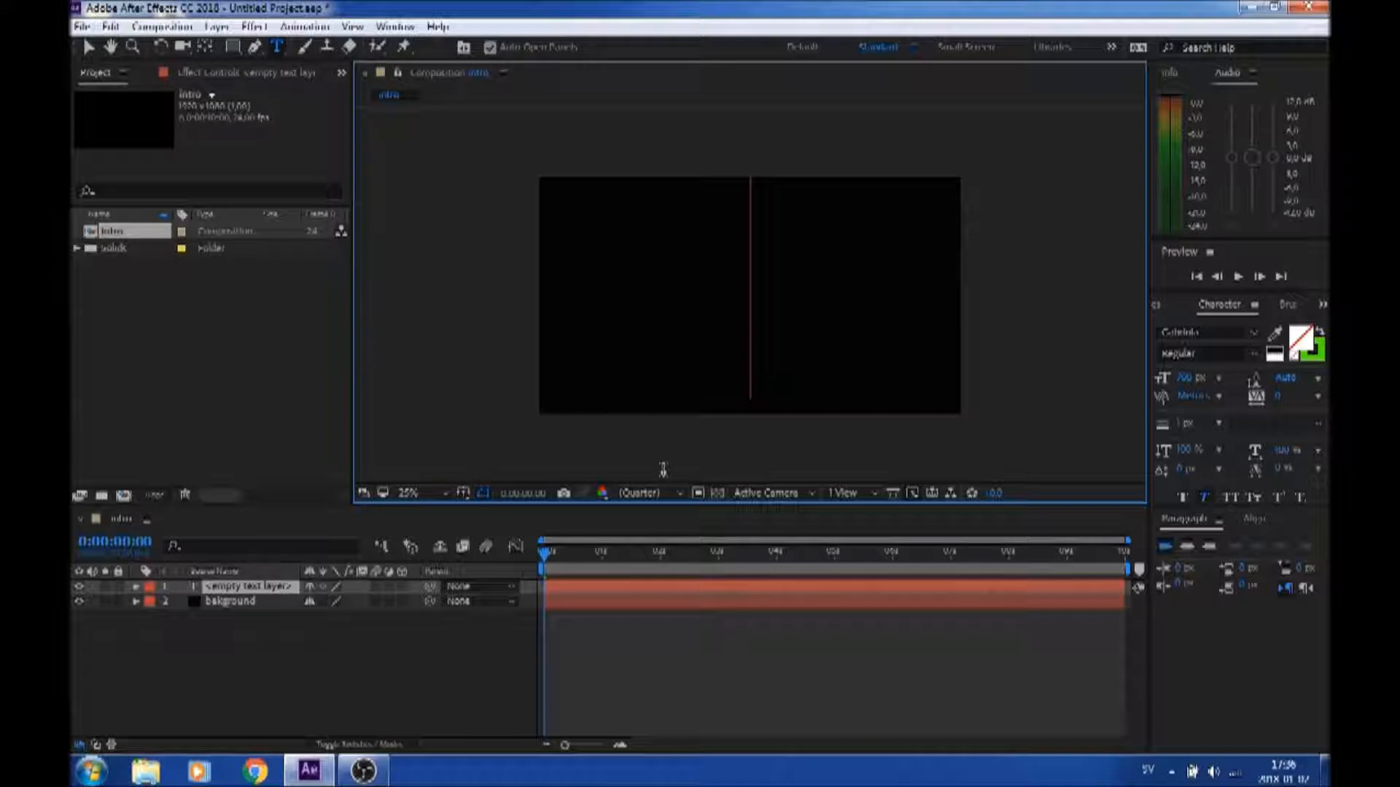
{"action": "type", "text": "K"}
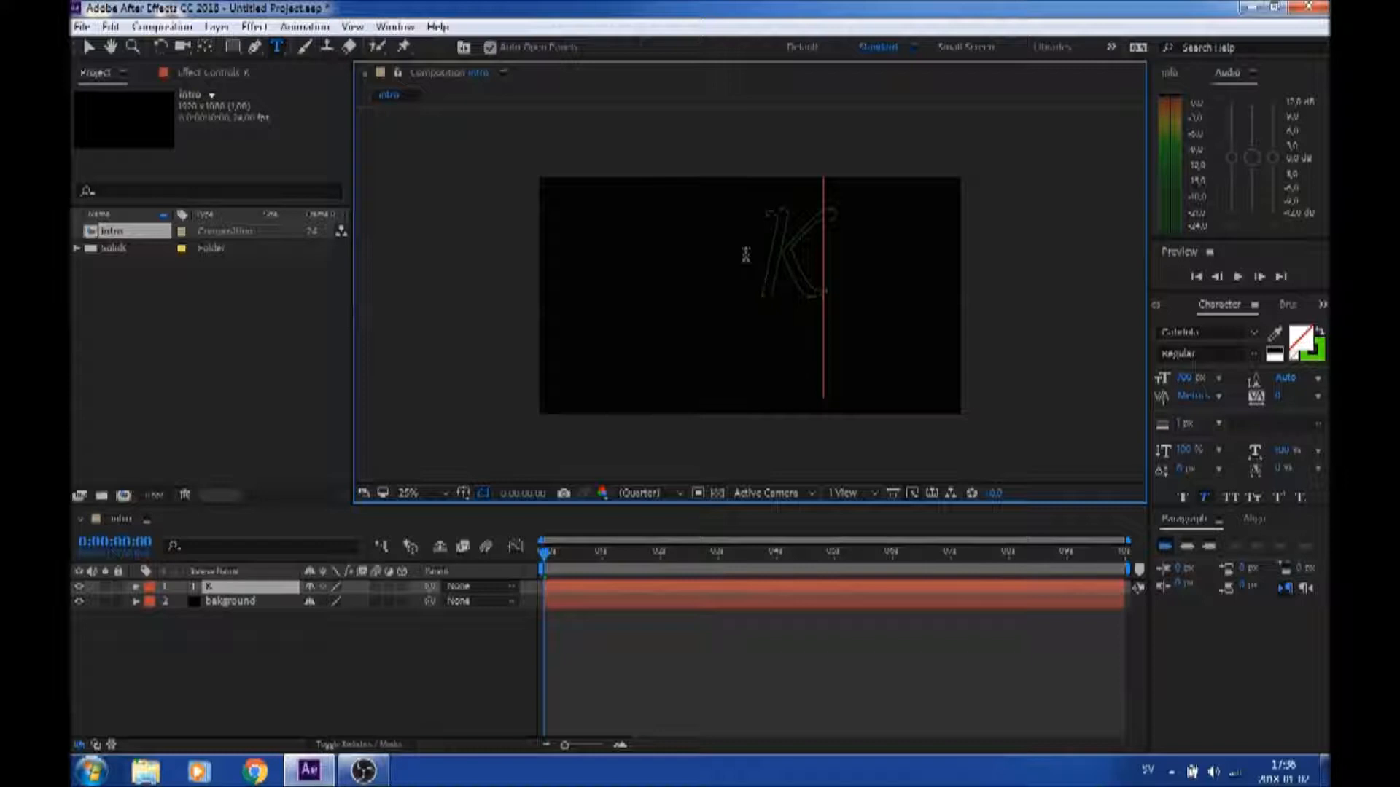
{"action": "left_click", "coordinate": [1251, 519]}
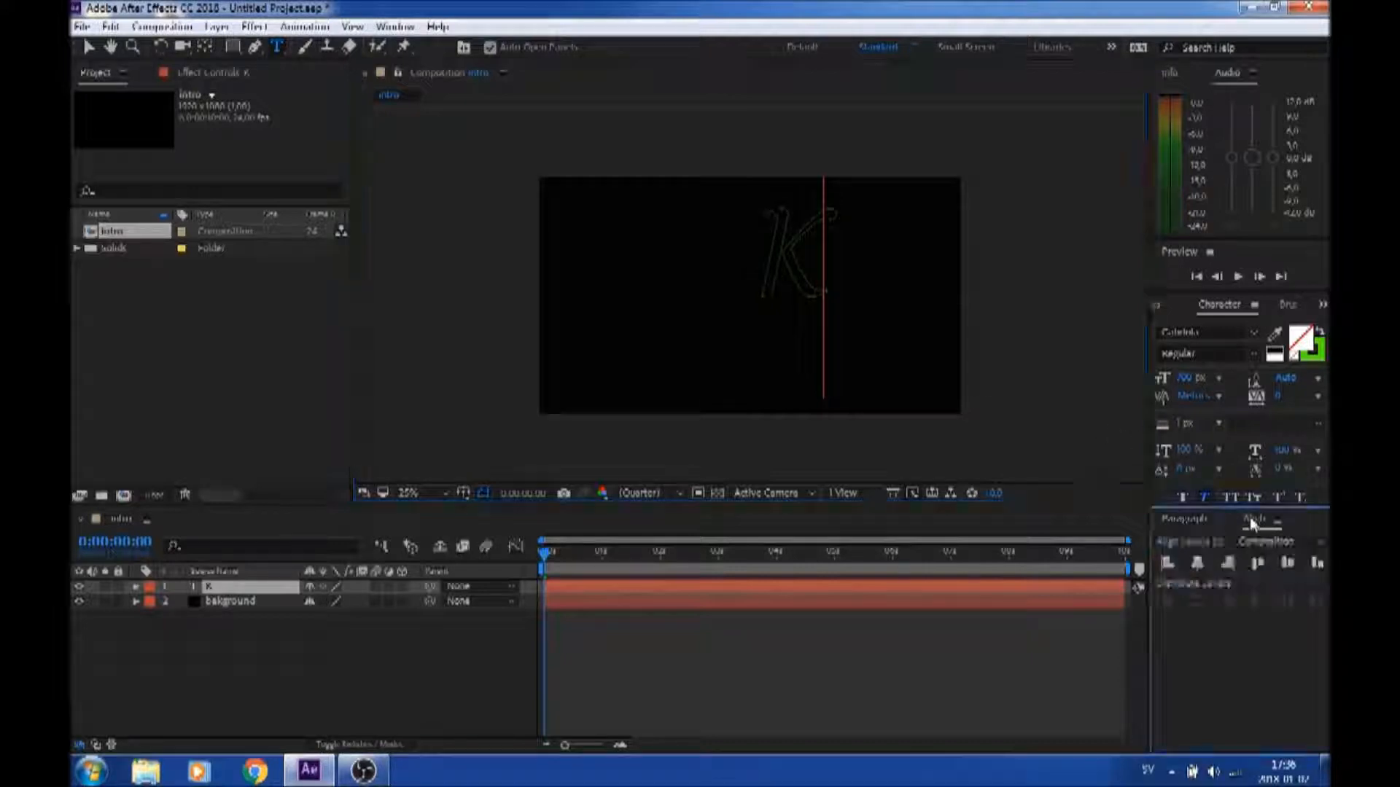
{"action": "left_click", "coordinate": [1199, 564]}
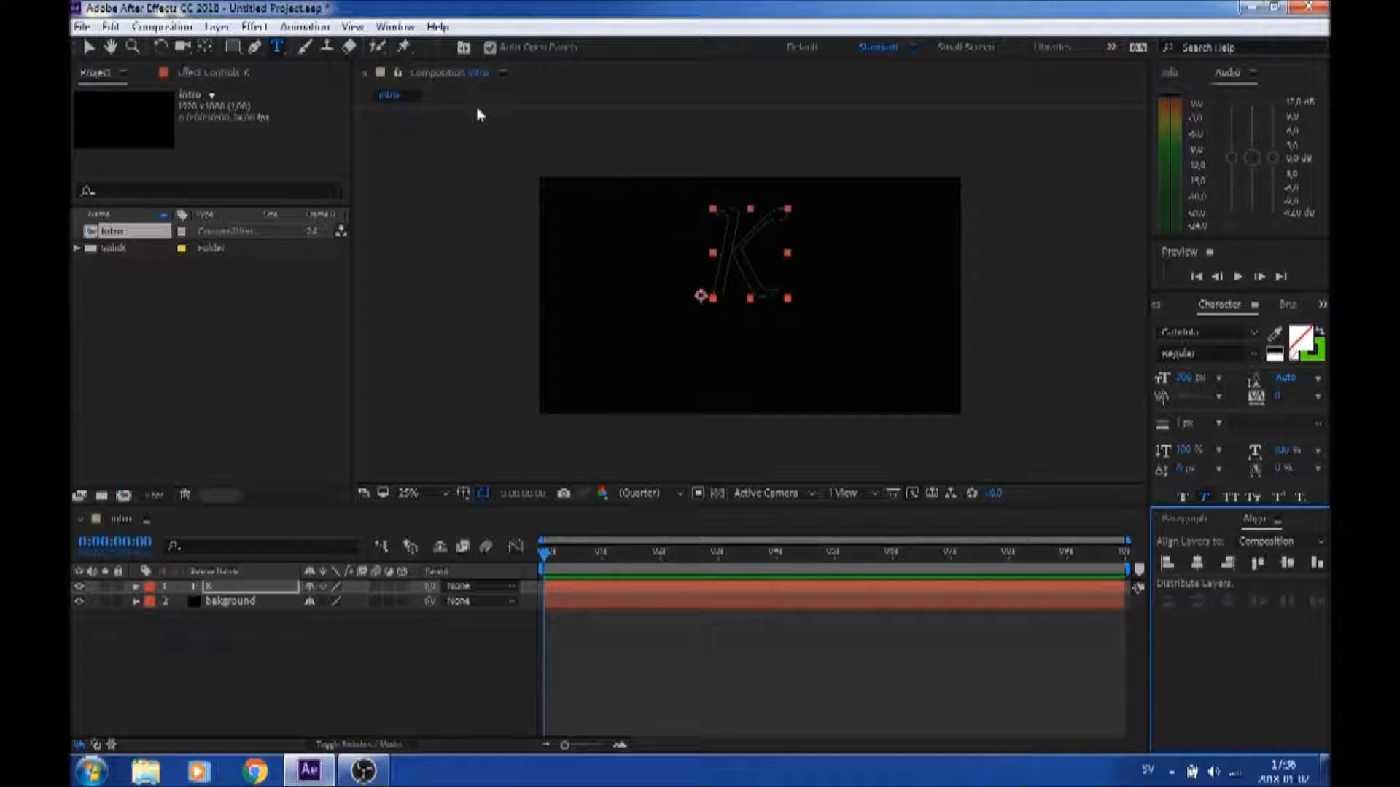
Find the Cineon Converter effect in Effects & Presets and apply it to the K text layer
{"action": "left_click", "coordinate": [385, 27]}
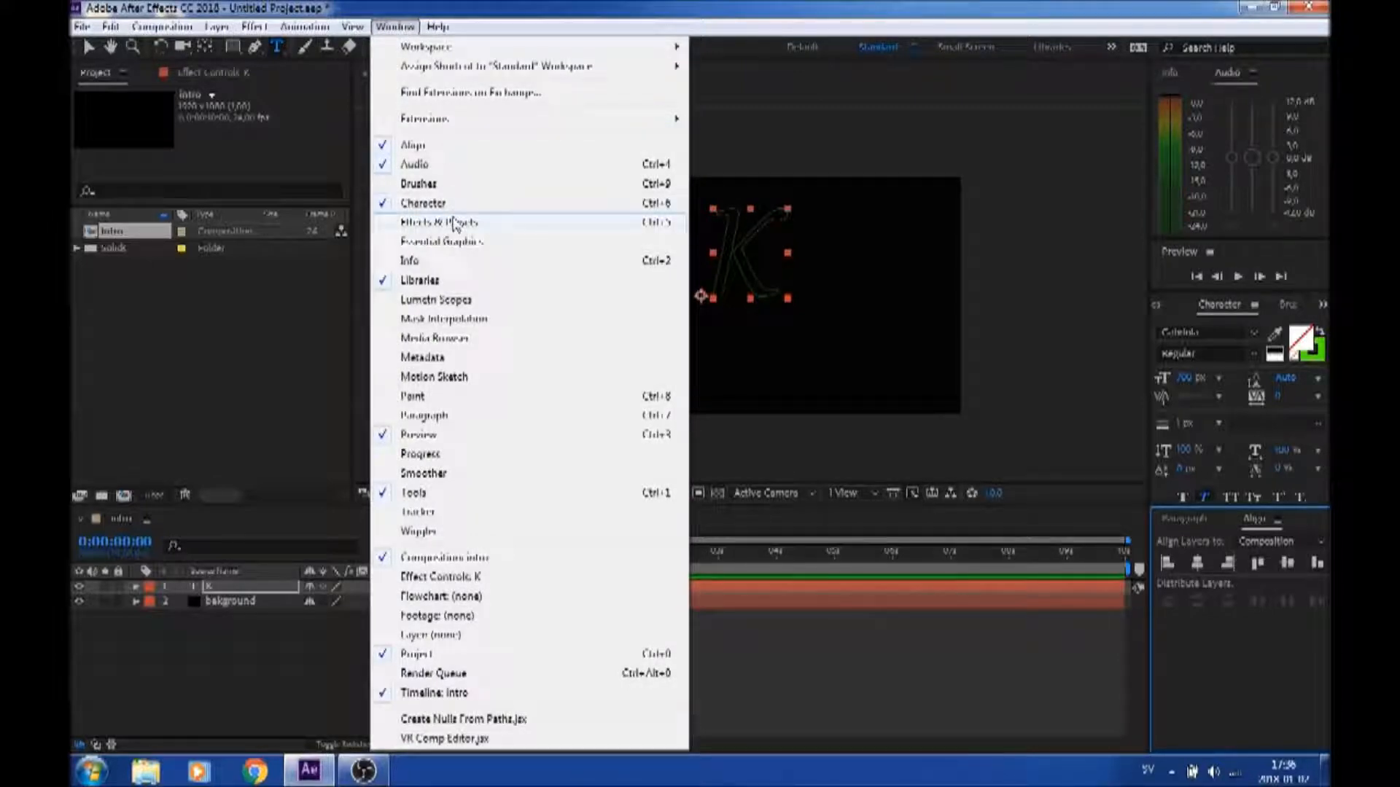
{"action": "left_click", "coordinate": [454, 223]}
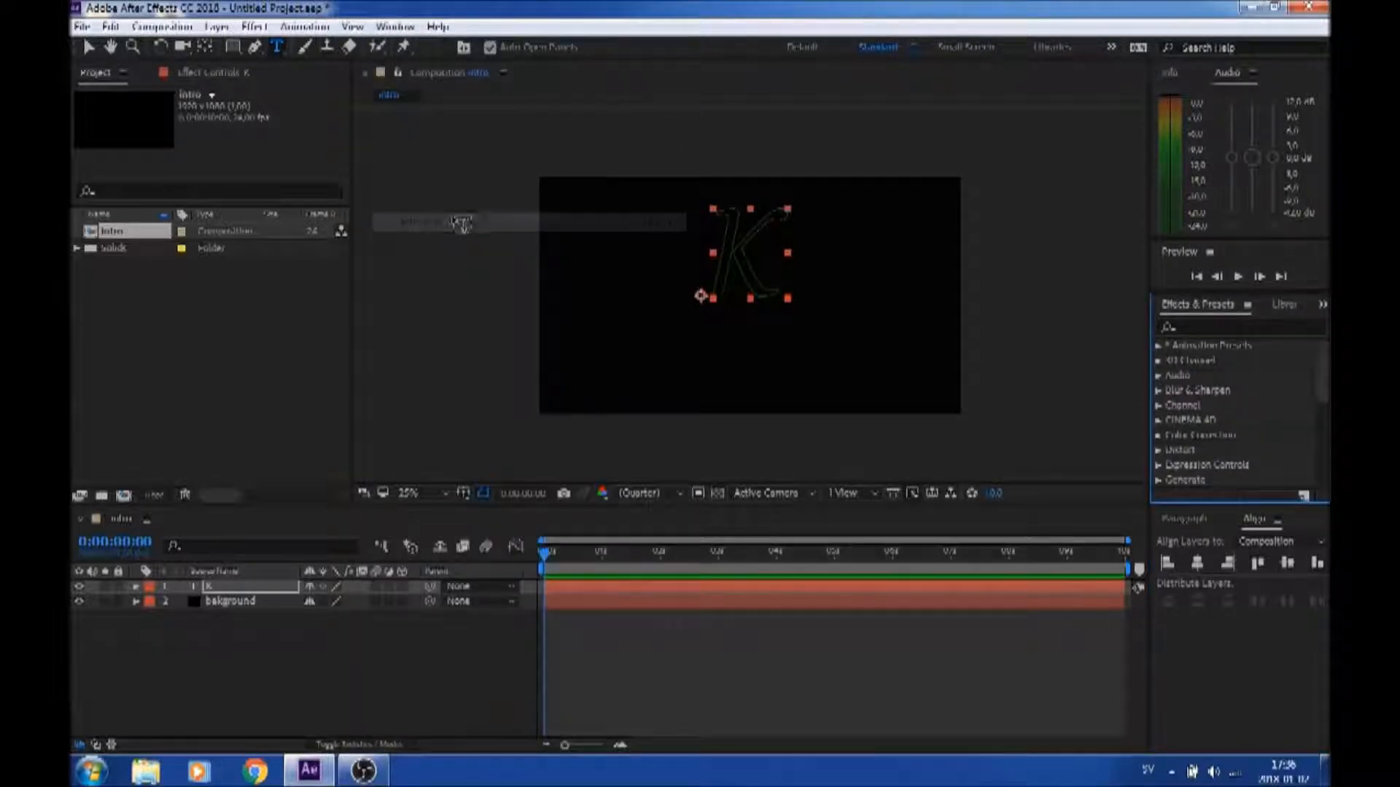
{"action": "left_click", "coordinate": [1222, 324]}
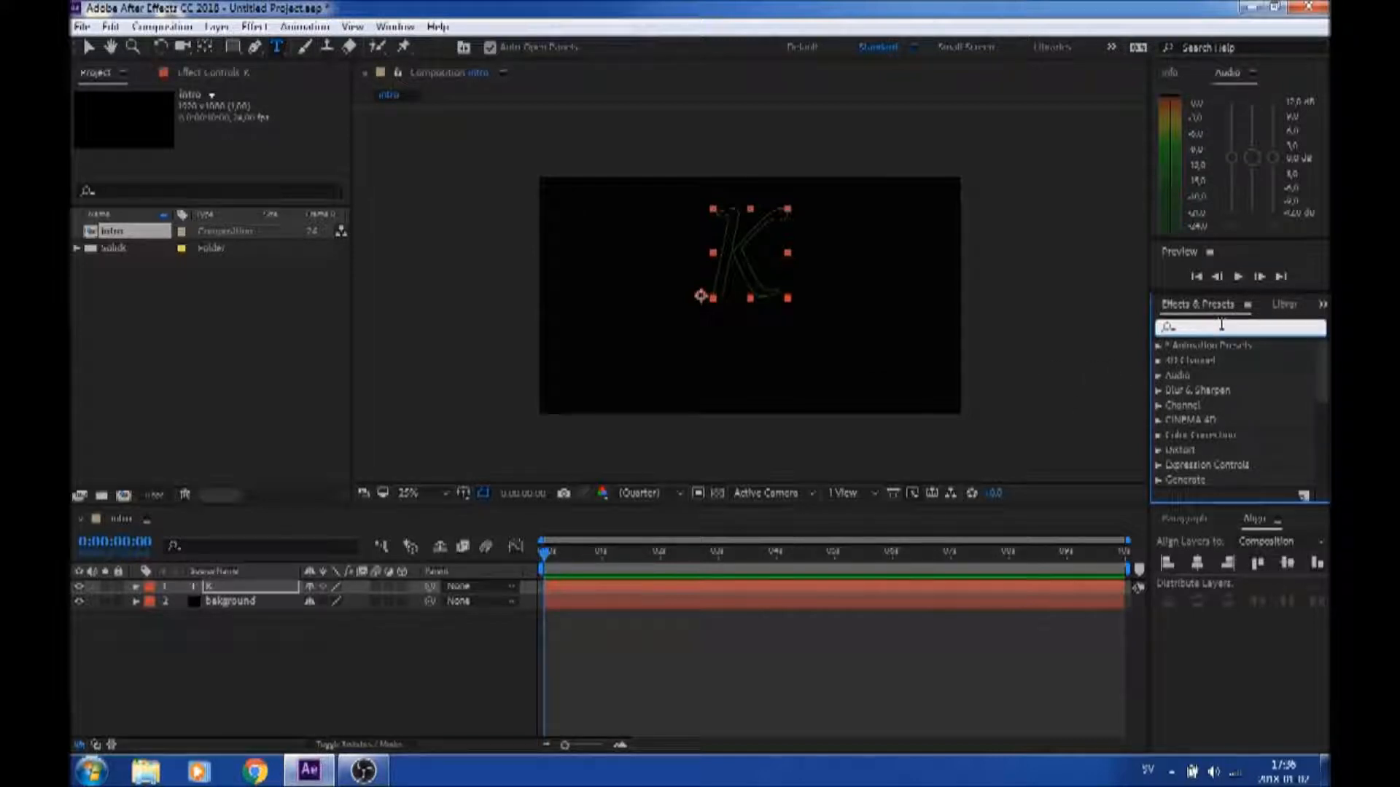
{"action": "type", "text": "ro"}
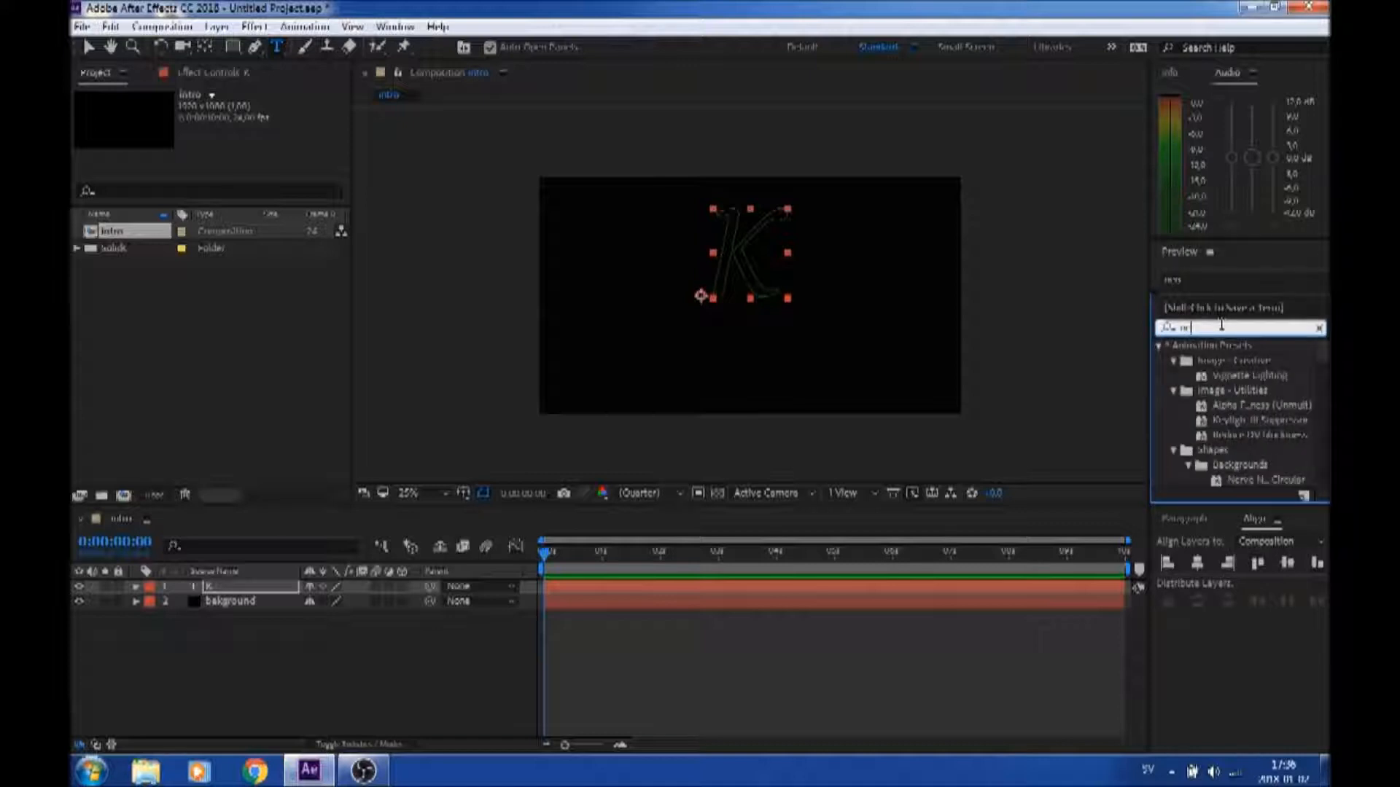
{"action": "type", "text": "o"}
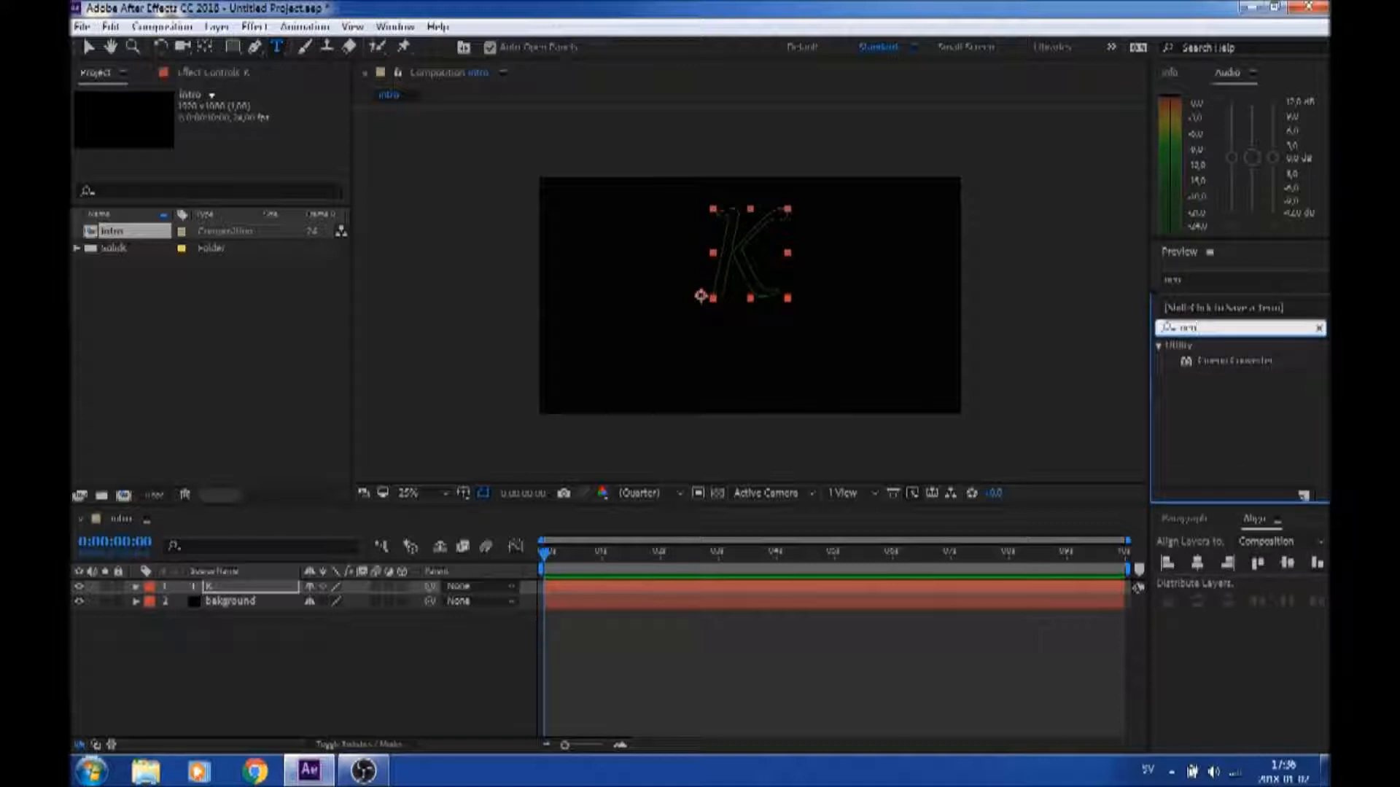
{"action": "left_click", "coordinate": [1246, 363]}
{"action": "left_click_drag", "start_coordinate": [1244, 363], "coordinate": [274, 592]}
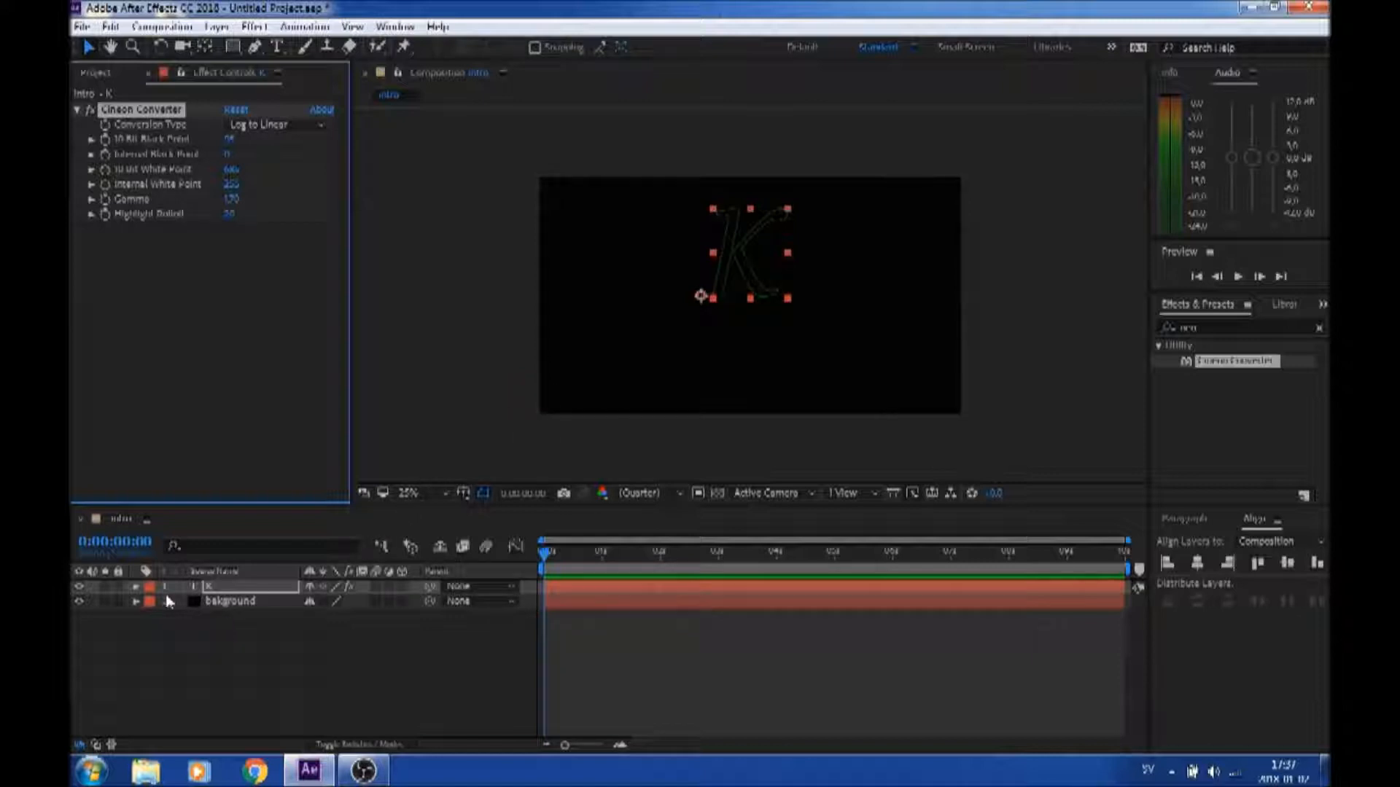
Set the Cineon Converter's Internal White Point to 0 on the K layer and keyframe it at 0:00:00:00
{"action": "left_click", "coordinate": [136, 586]}
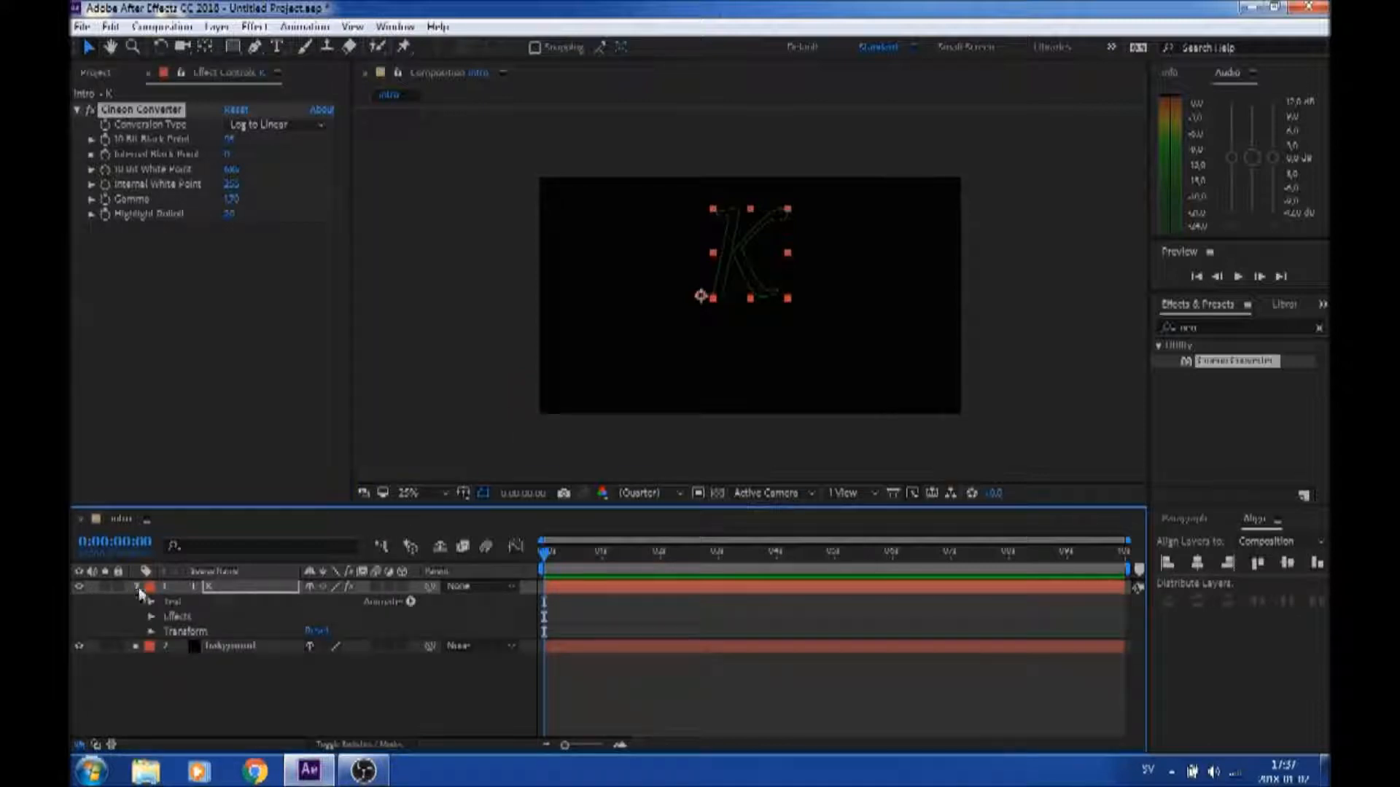
{"action": "left_click", "coordinate": [152, 617]}
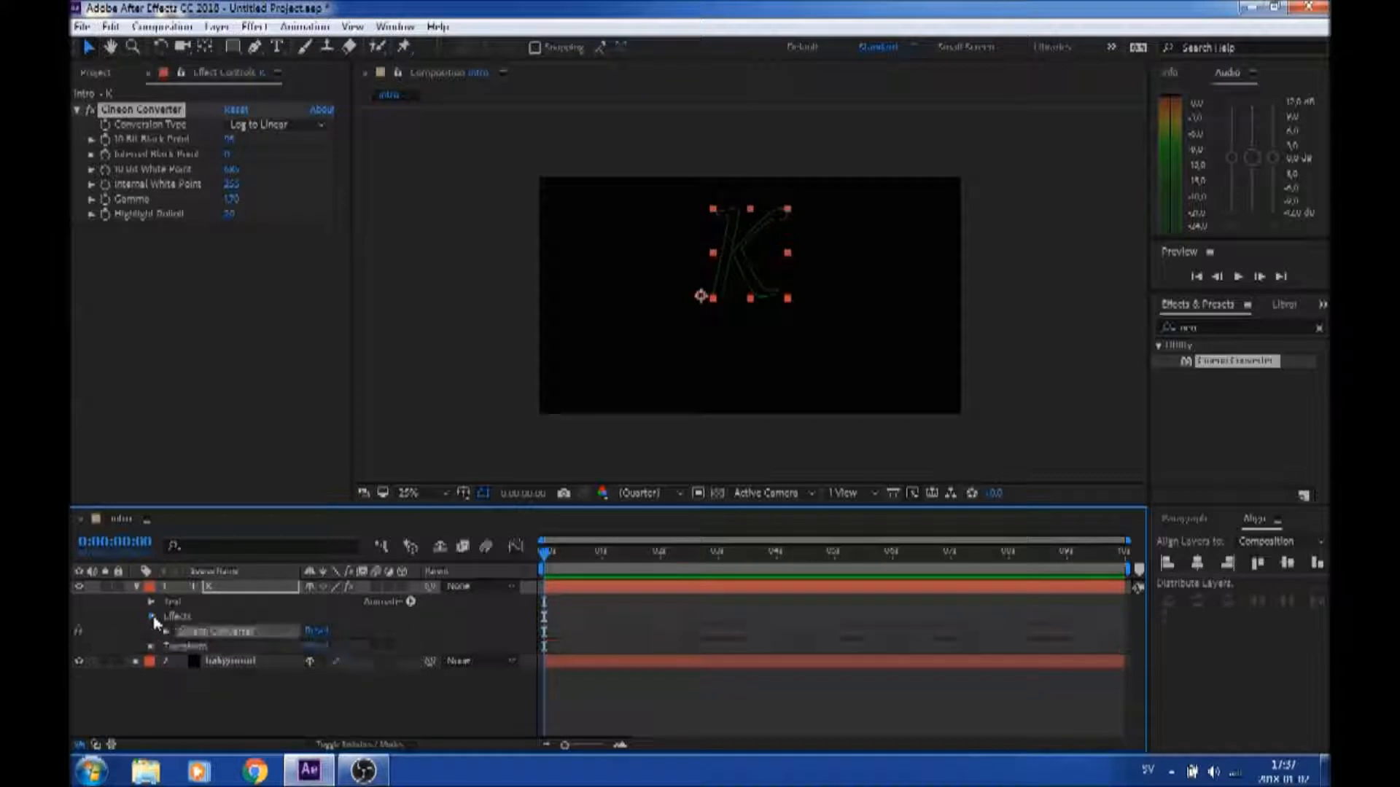
{"action": "left_click", "coordinate": [164, 632]}
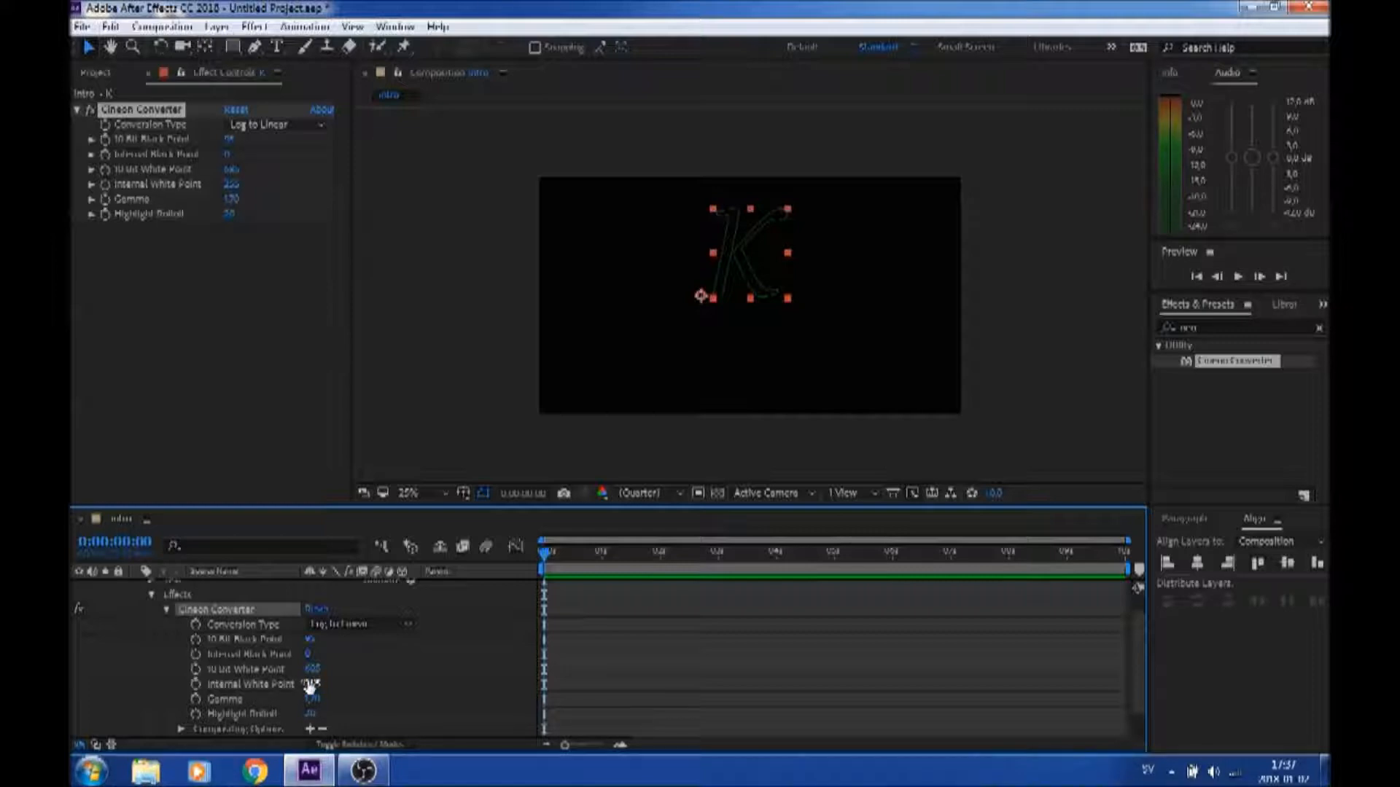
{"action": "mouse_move", "coordinate": [308, 684]}
{"action": "left_mouse_down"}
{"action": "mouse_move", "coordinate": [222, 684]}
{"action": "mouse_move", "coordinate": [330, 678]}
{"action": "left_mouse_up"}
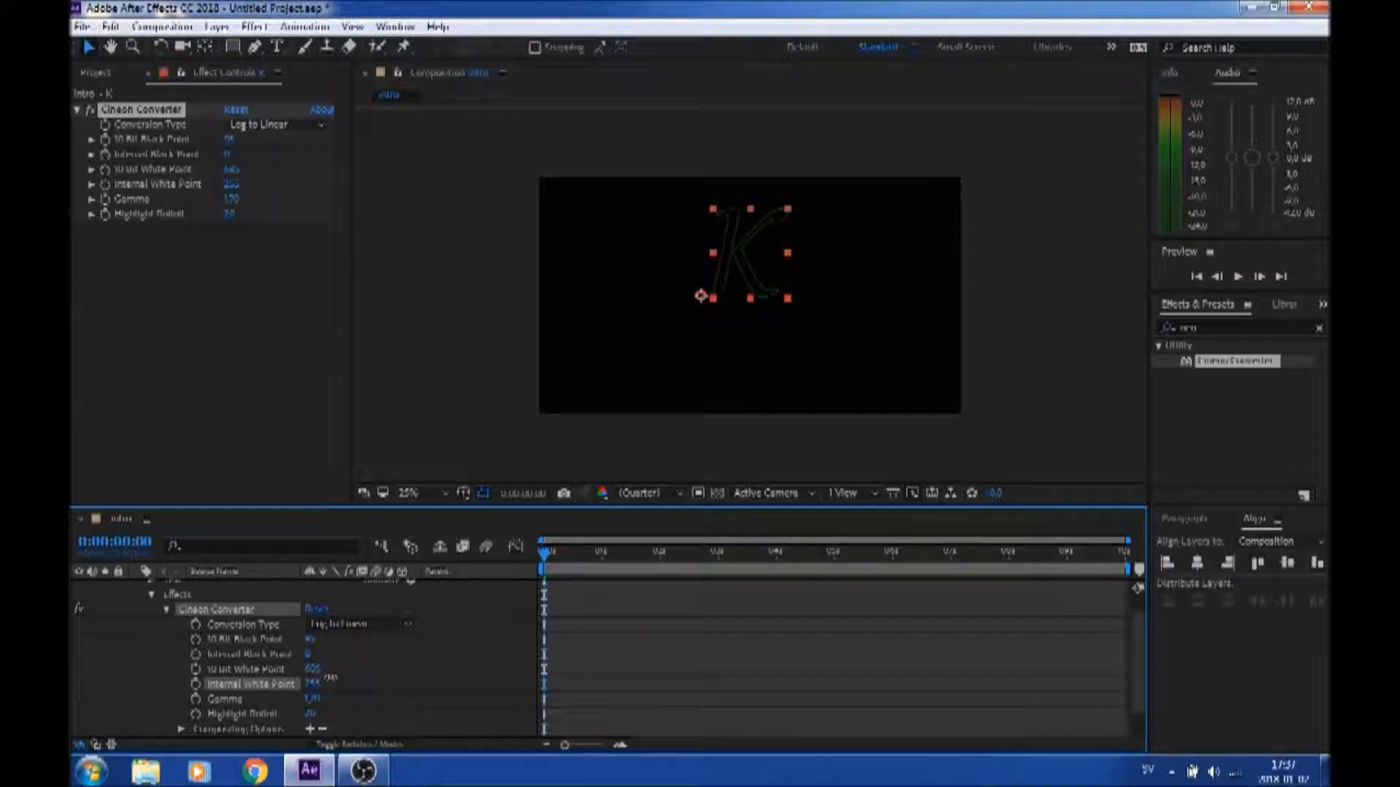
{"action": "left_click_drag", "start_coordinate": [330, 678], "coordinate": [212, 685]}
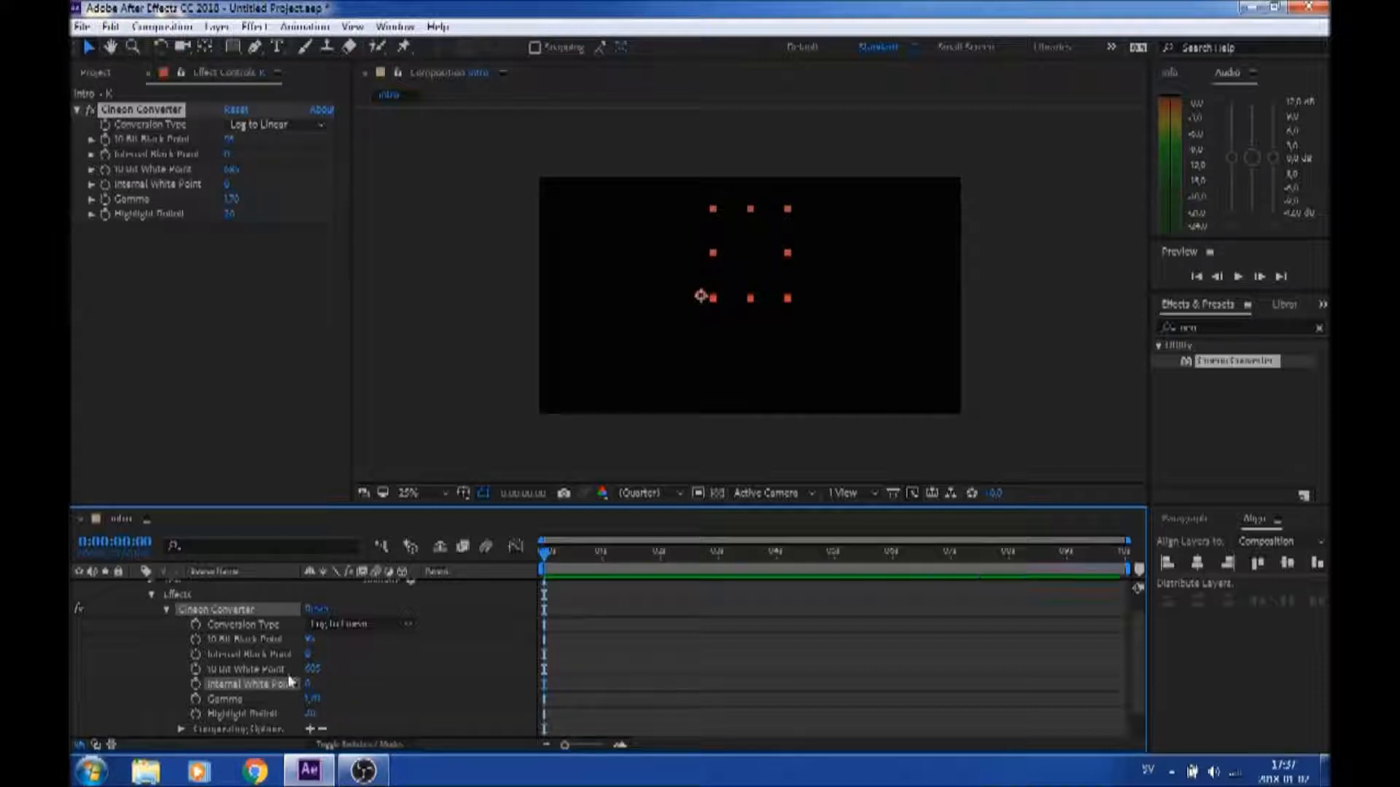
{"action": "left_click", "coordinate": [196, 685]}
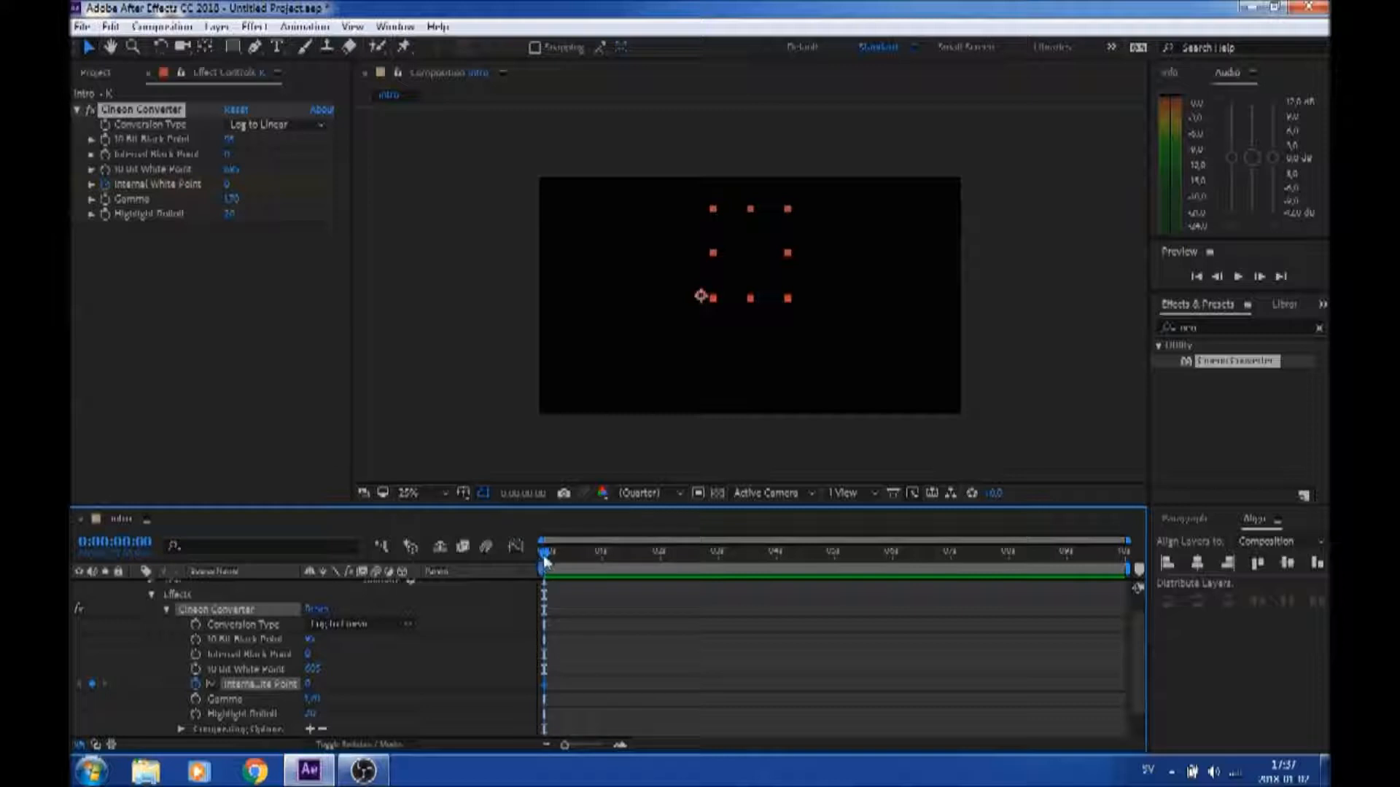
Keyframe the Internal White Point at 94 at 0:00:00:16, and at a lower value at 0:00:01:03
{"action": "left_click_drag", "start_coordinate": [545, 556], "coordinate": [583, 554]}
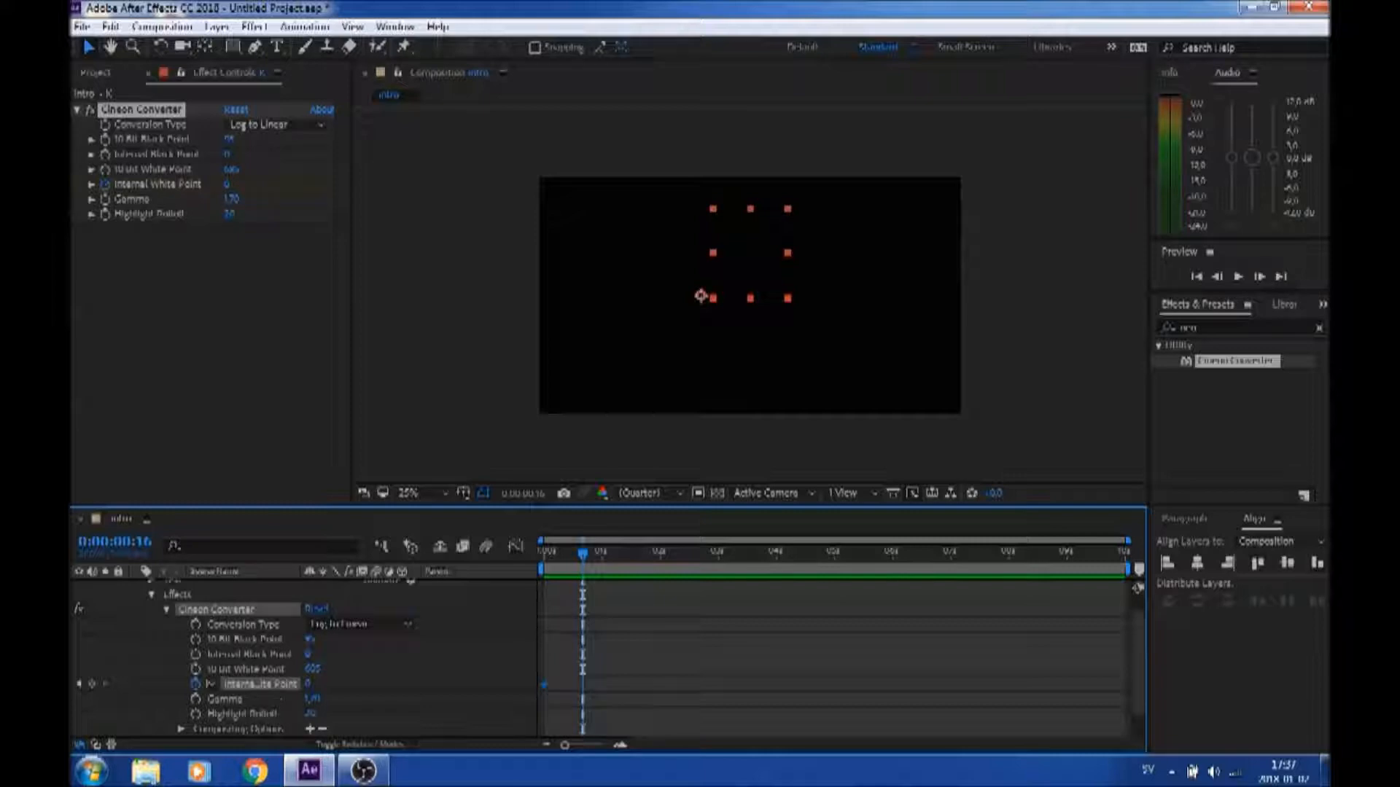
{"action": "left_click_drag", "start_coordinate": [307, 683], "coordinate": [339, 684]}
{"action": "left_click_drag", "start_coordinate": [586, 560], "coordinate": [612, 562]}
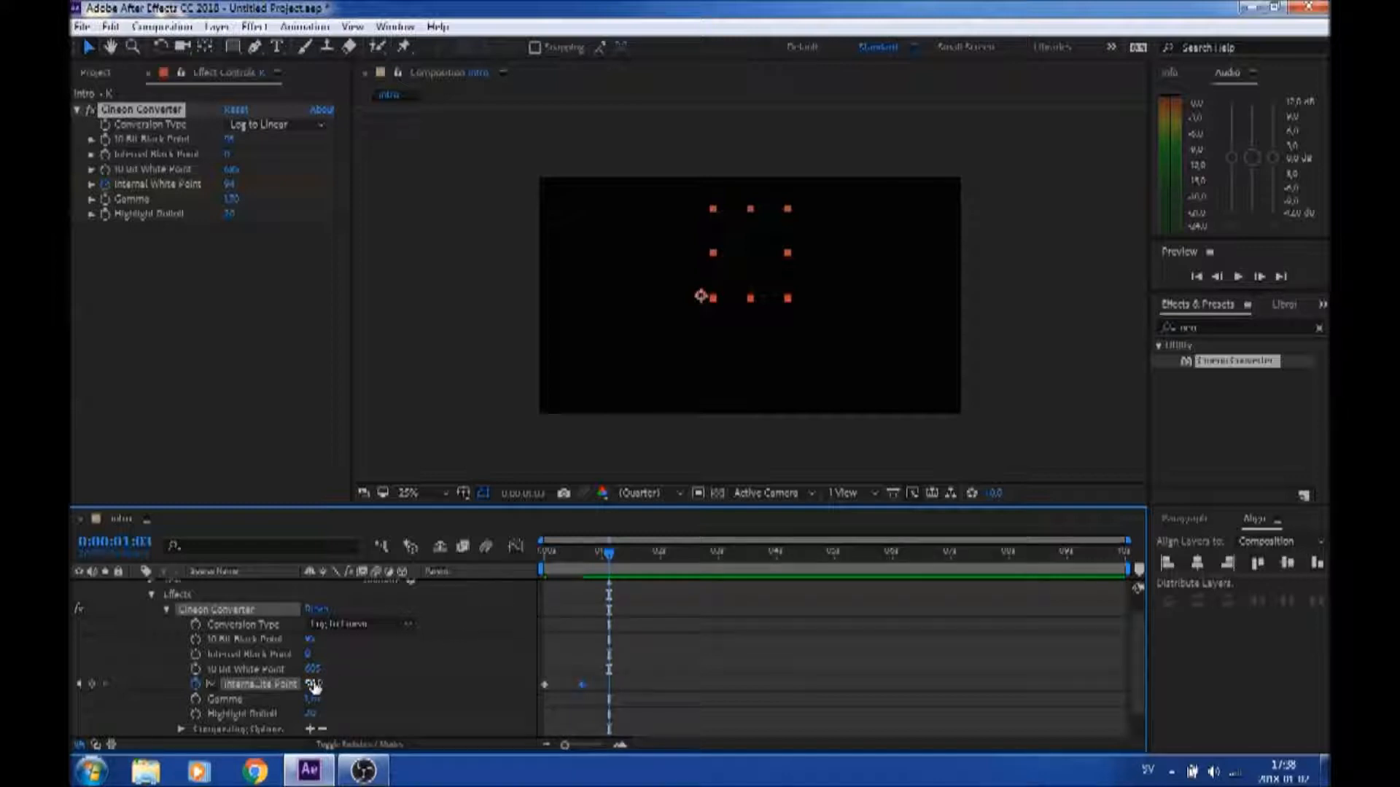
{"action": "left_click_drag", "start_coordinate": [310, 684], "coordinate": [305, 684]}
Keyframe the Internal White Point at 176 at 0:00:01:12 and at 122 at 0:00:01:22
{"action": "left_click_drag", "start_coordinate": [612, 560], "coordinate": [631, 554]}
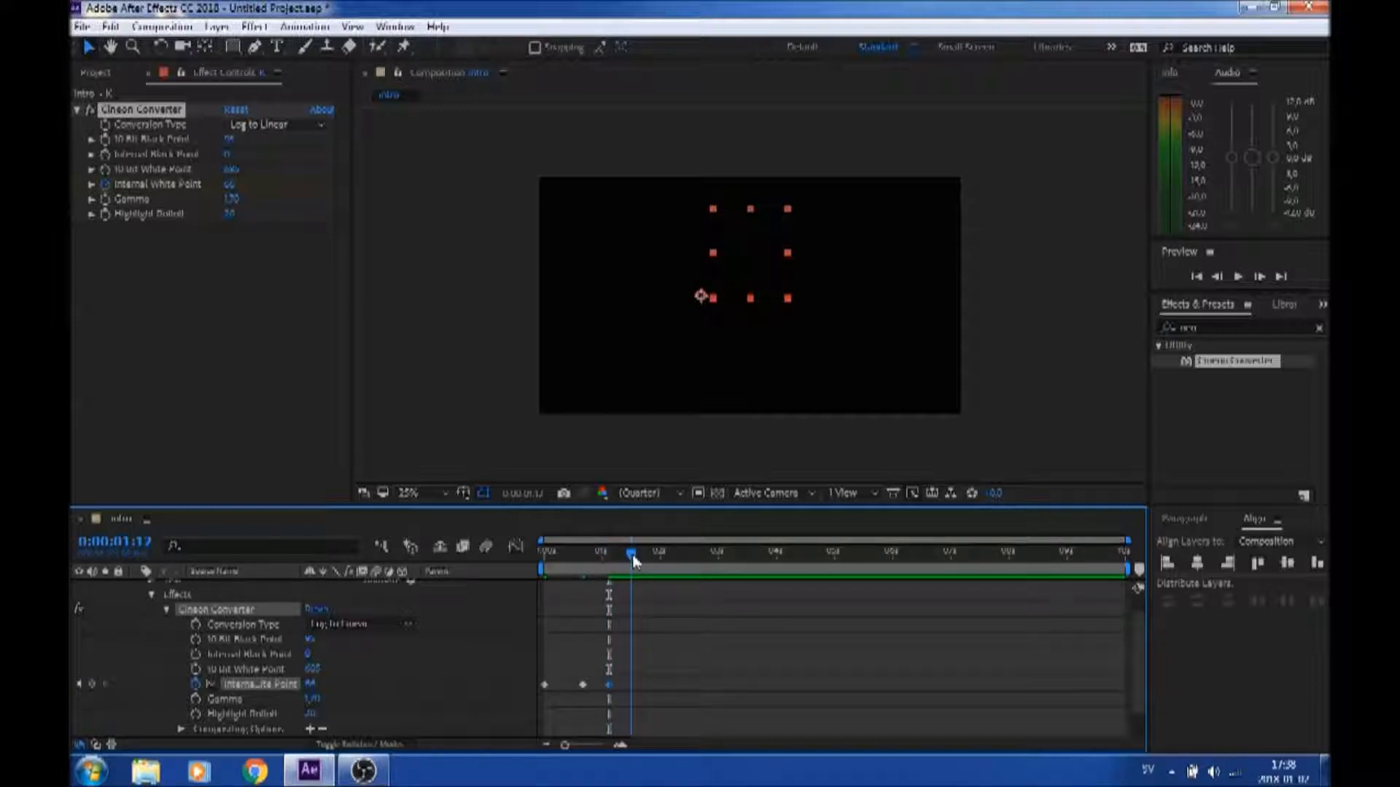
{"action": "left_click_drag", "start_coordinate": [312, 689], "coordinate": [352, 689]}
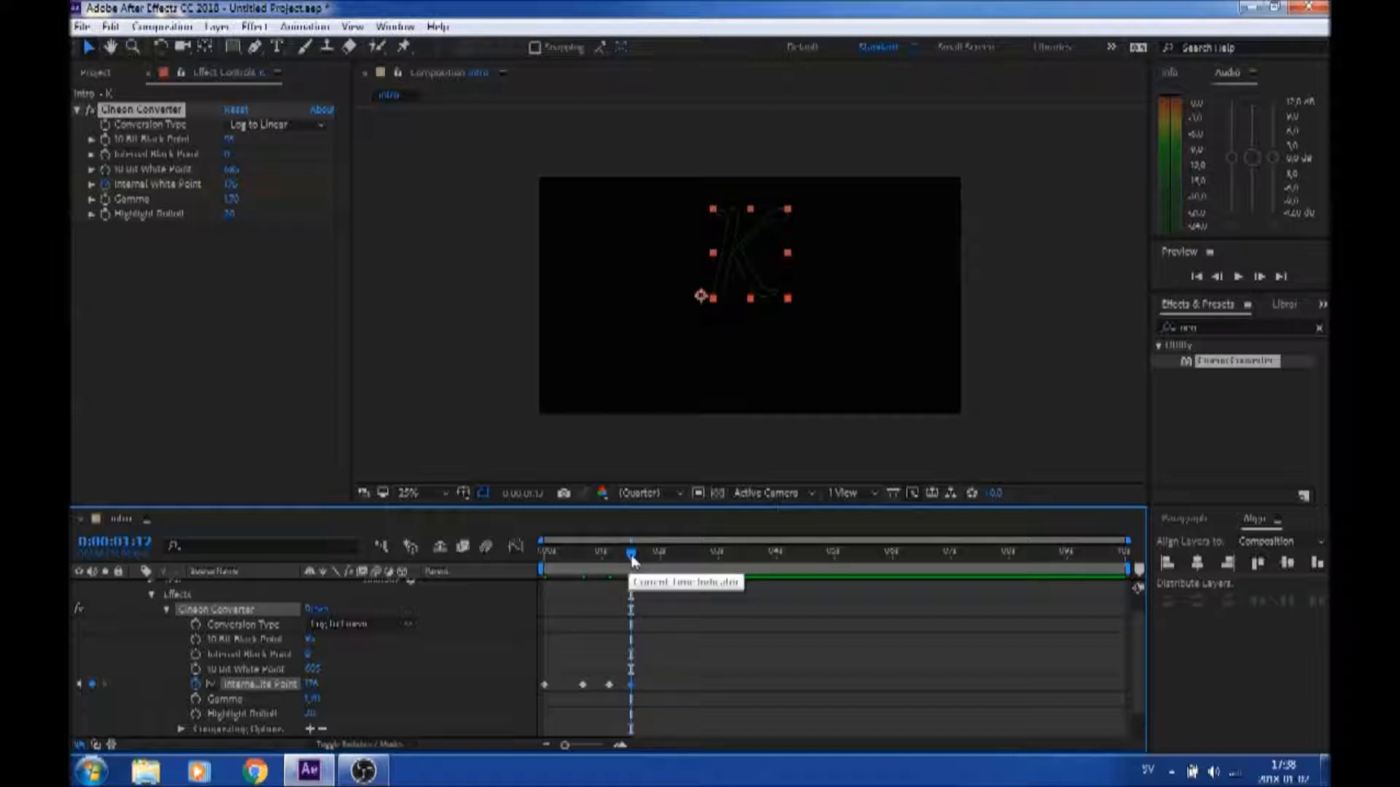
{"action": "left_click_drag", "start_coordinate": [629, 555], "coordinate": [656, 557]}
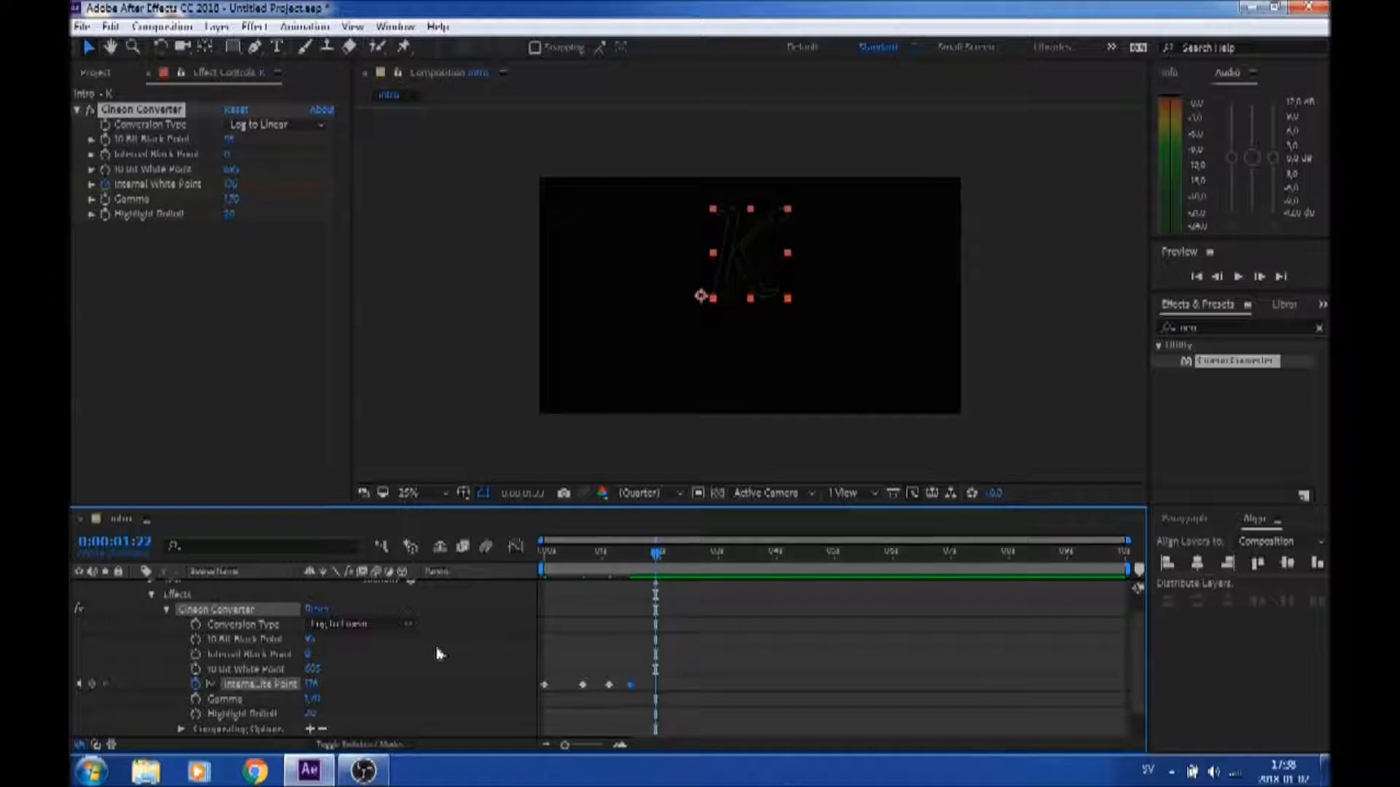
{"action": "left_click_drag", "start_coordinate": [315, 686], "coordinate": [308, 686]}
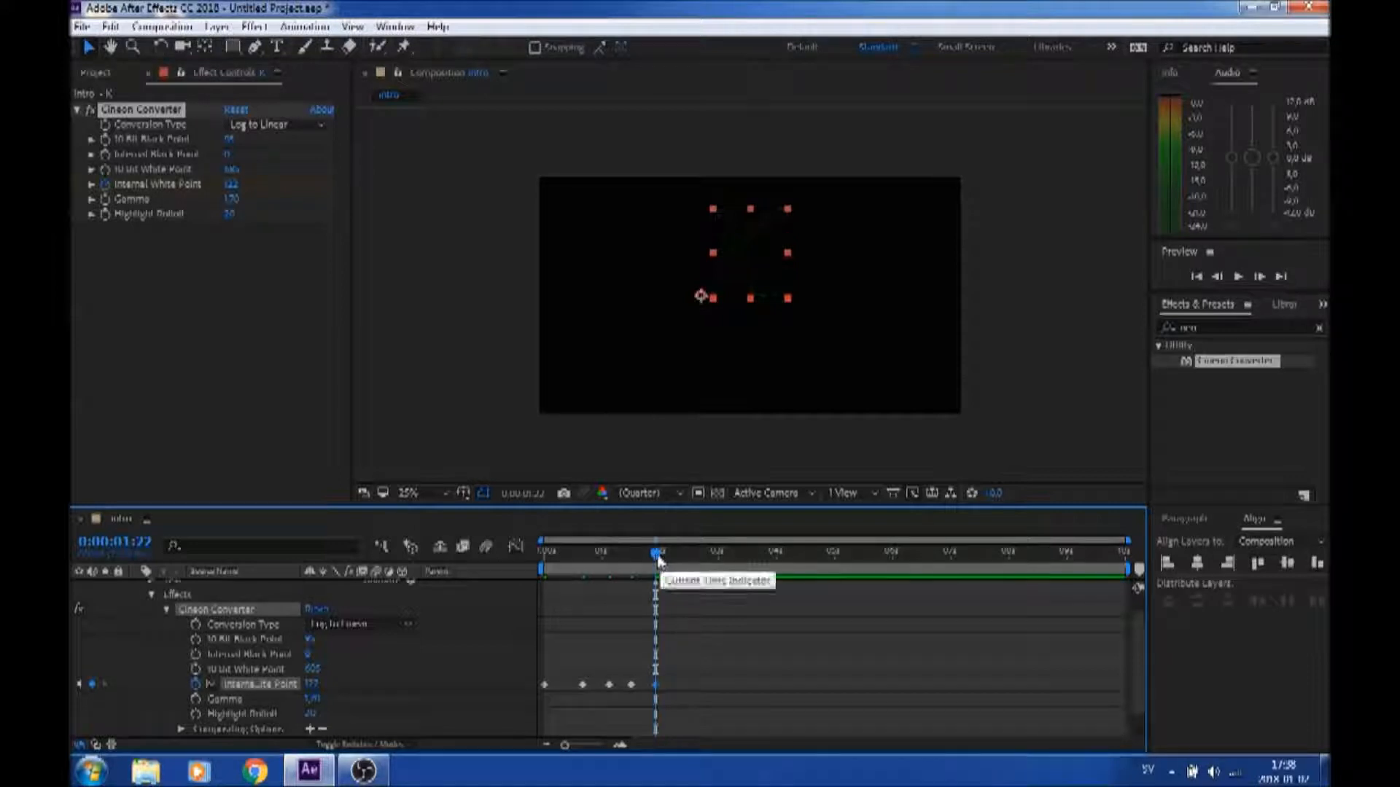
Keyframe the Internal White Point at 255 at 0:00:02:11 and return the current time to 0:00:00:00
{"action": "left_click_drag", "start_coordinate": [659, 556], "coordinate": [691, 561]}
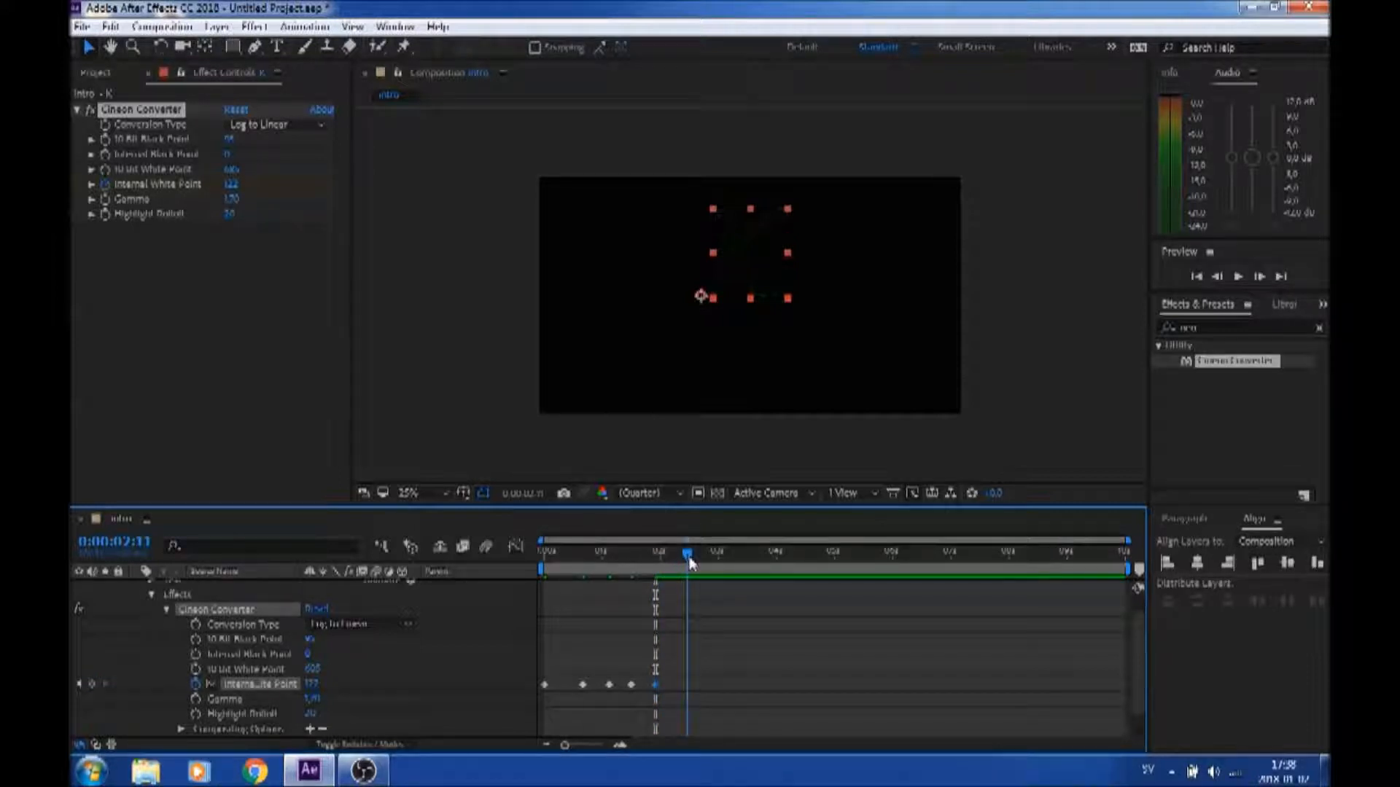
{"action": "left_click_drag", "start_coordinate": [312, 685], "coordinate": [371, 674]}
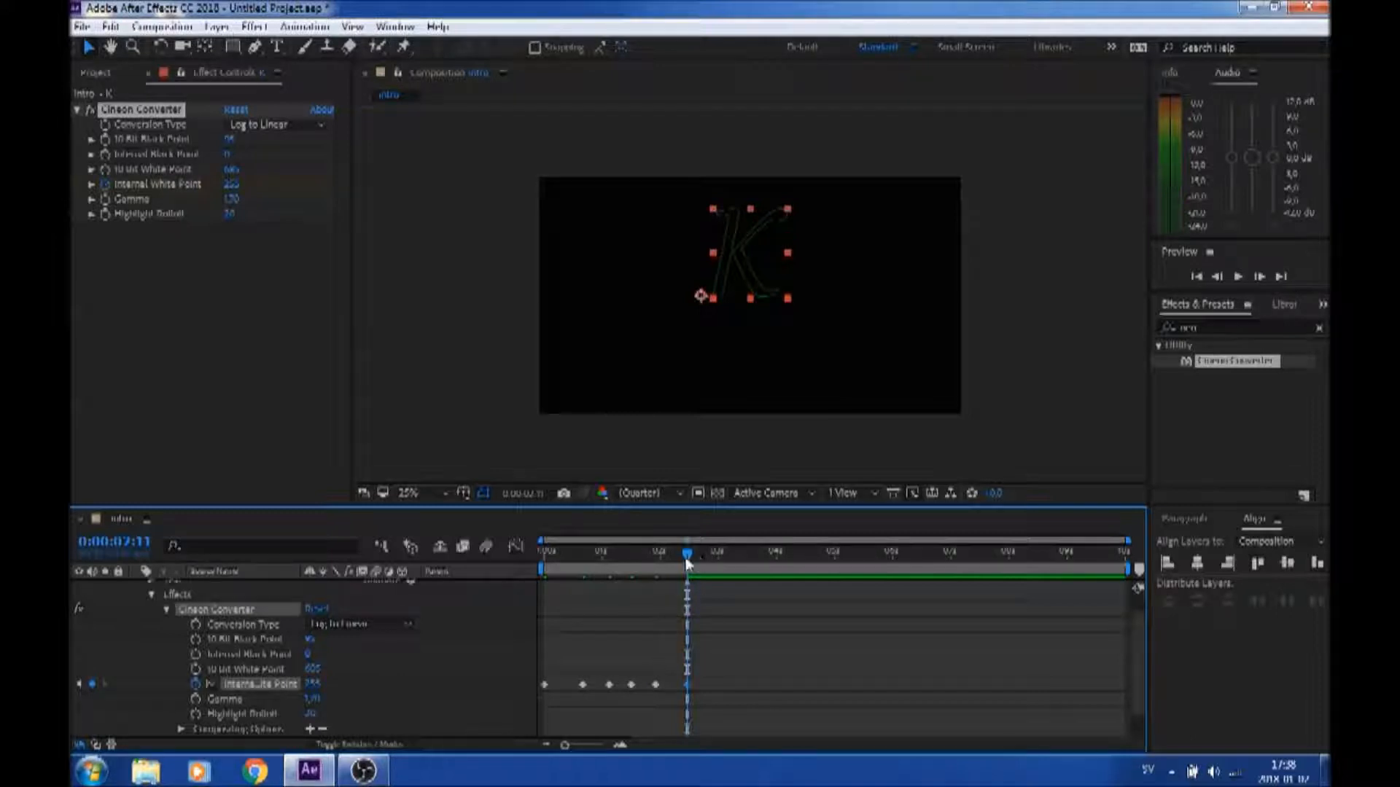
{"action": "left_click_drag", "start_coordinate": [686, 556], "coordinate": [528, 592]}
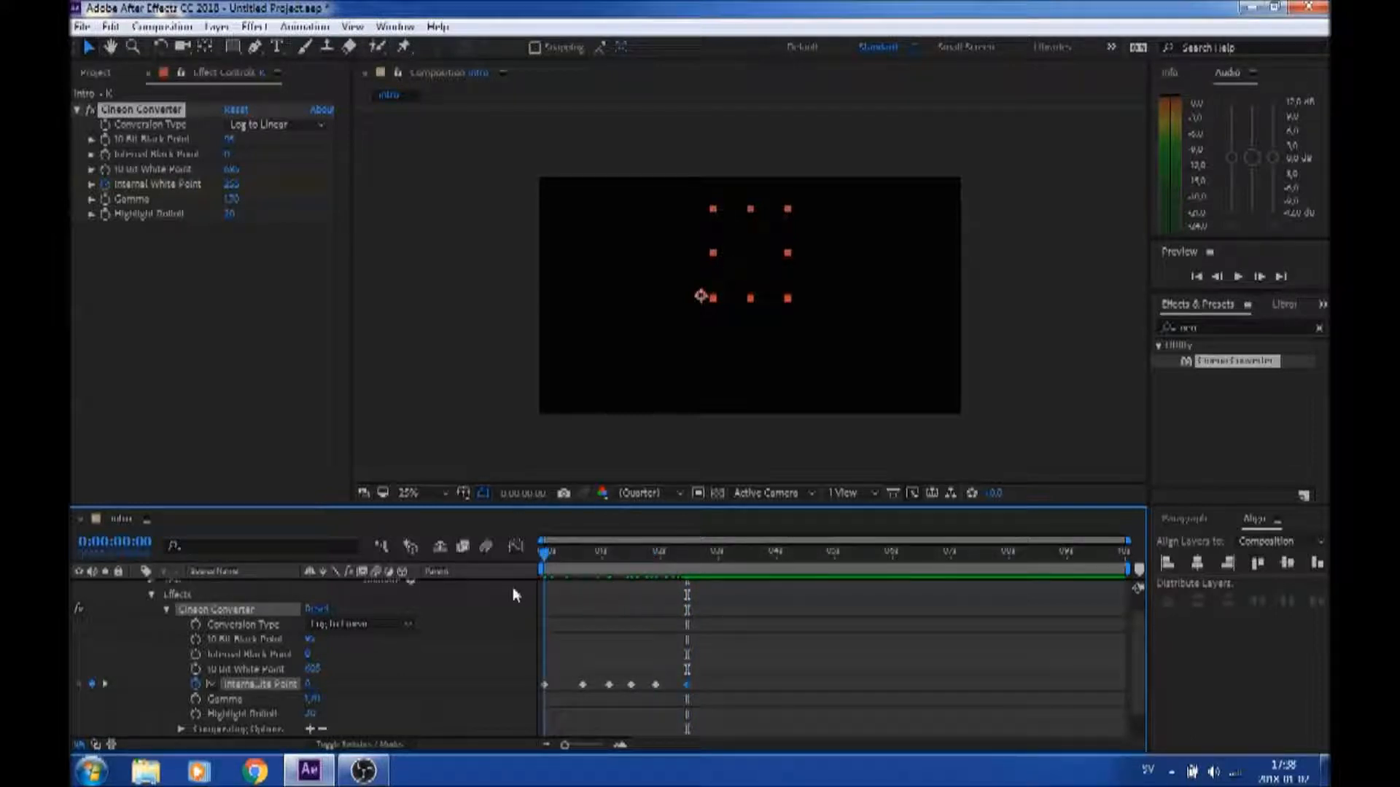
At 0:00:02:11, apply the Glow effect to the K layer and set its Glow Radius to 127
{"action": "left_click_drag", "start_coordinate": [545, 578], "coordinate": [686, 571]}
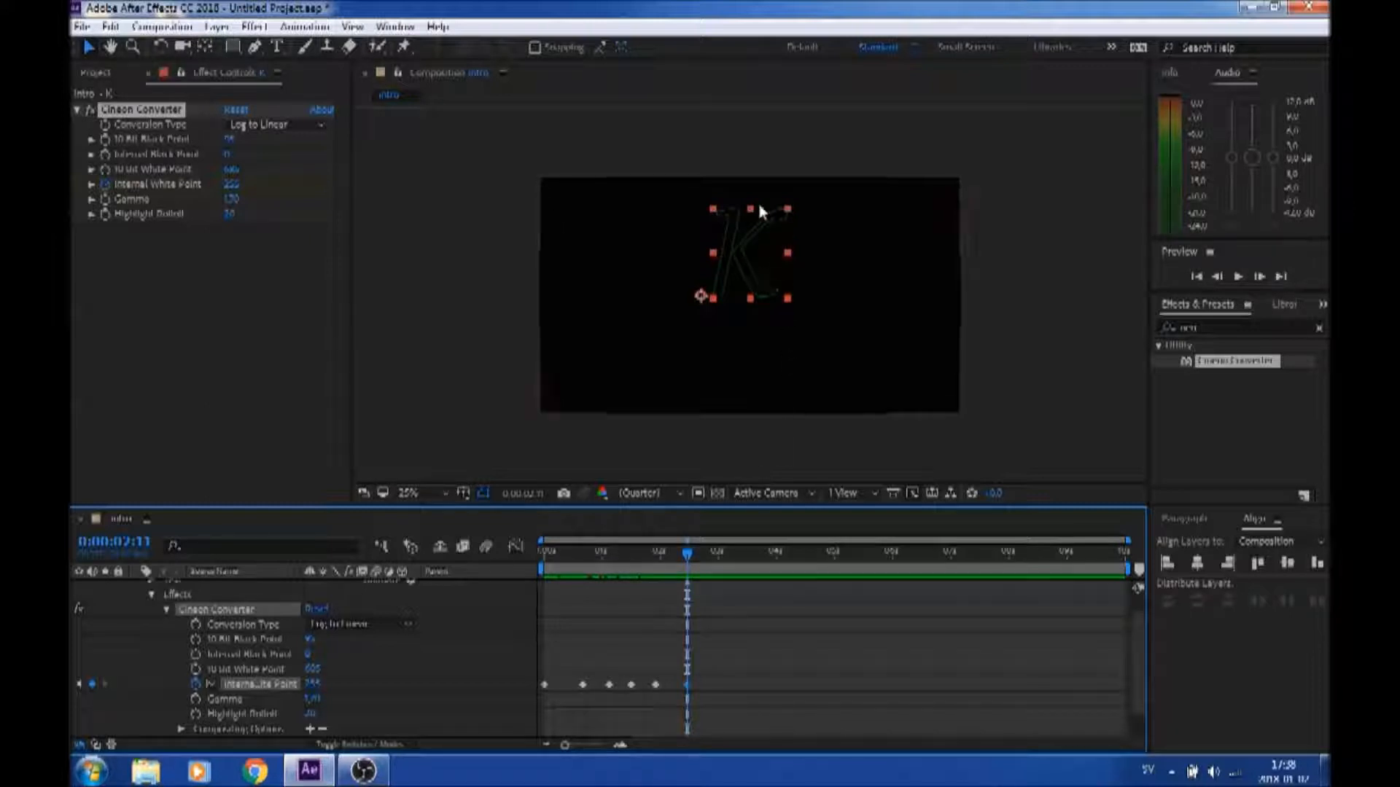
{"action": "left_click", "coordinate": [1214, 326]}
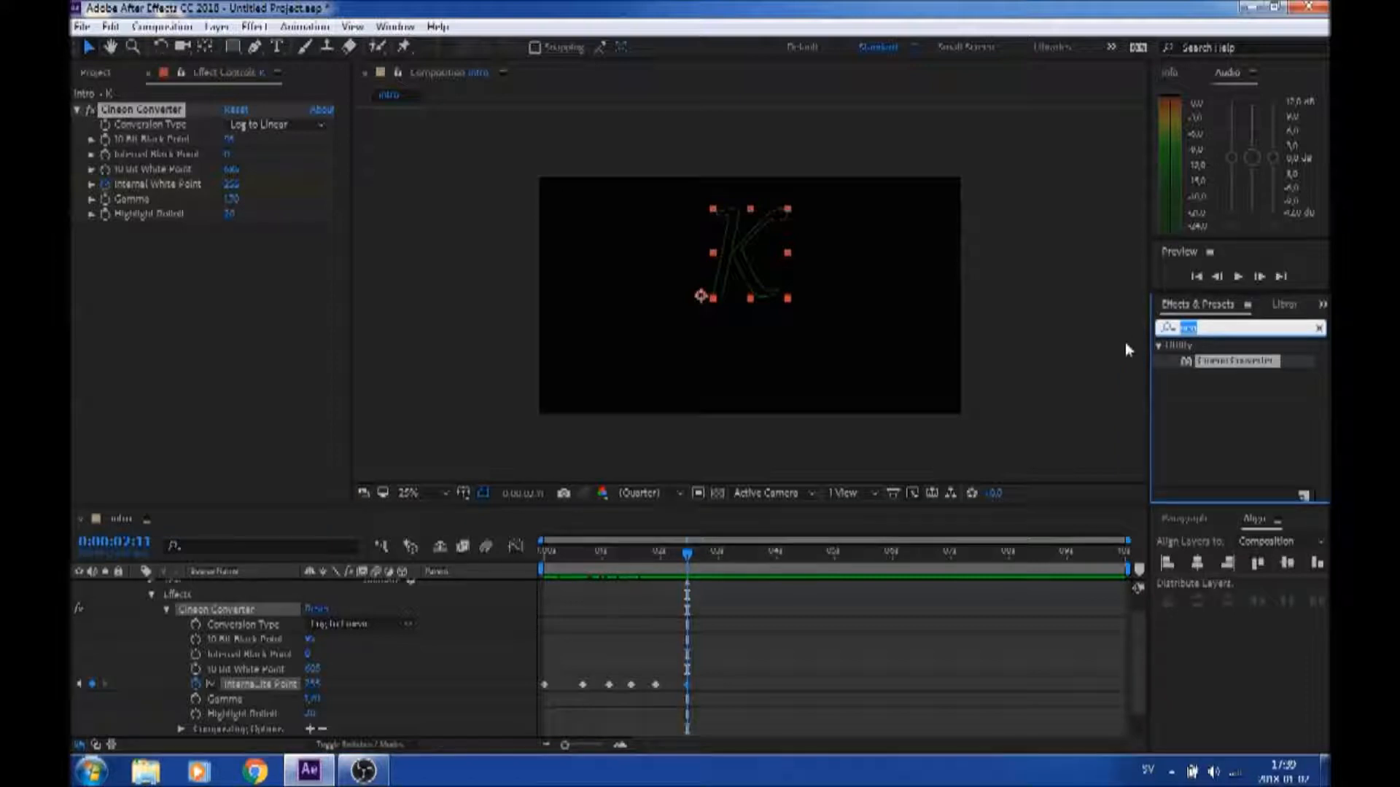
{"action": "type", "text": "gl"}
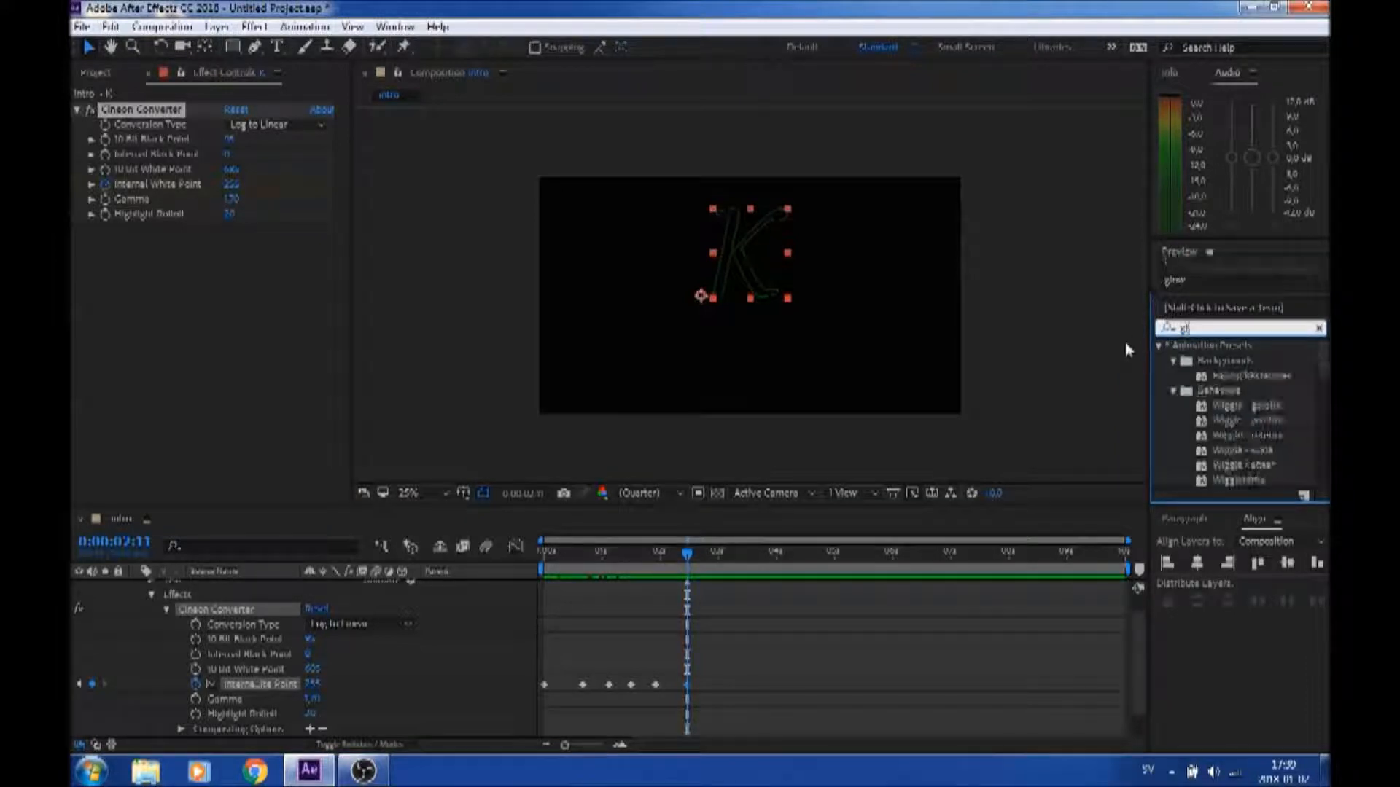
{"action": "type", "text": "ow"}
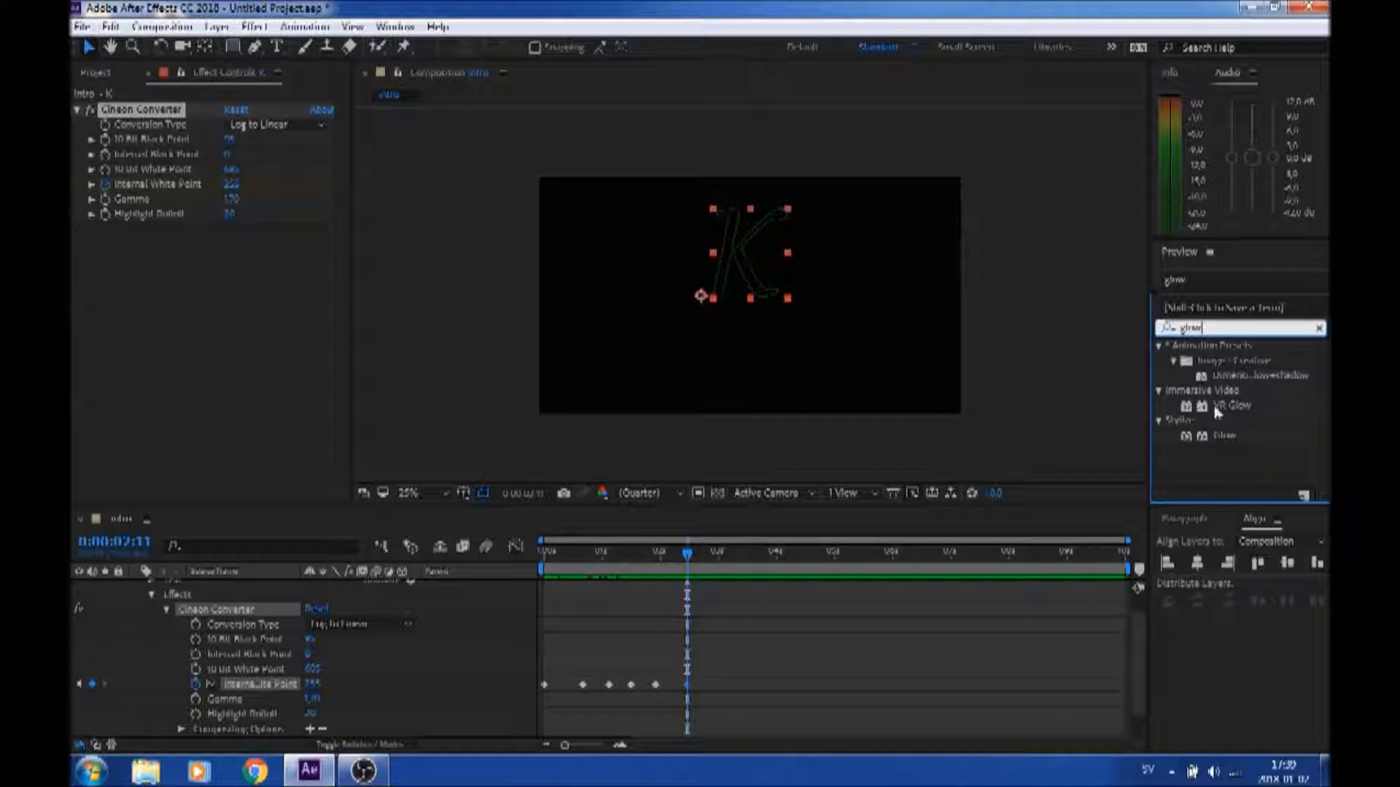
{"action": "left_click_drag", "start_coordinate": [1224, 436], "coordinate": [225, 351]}
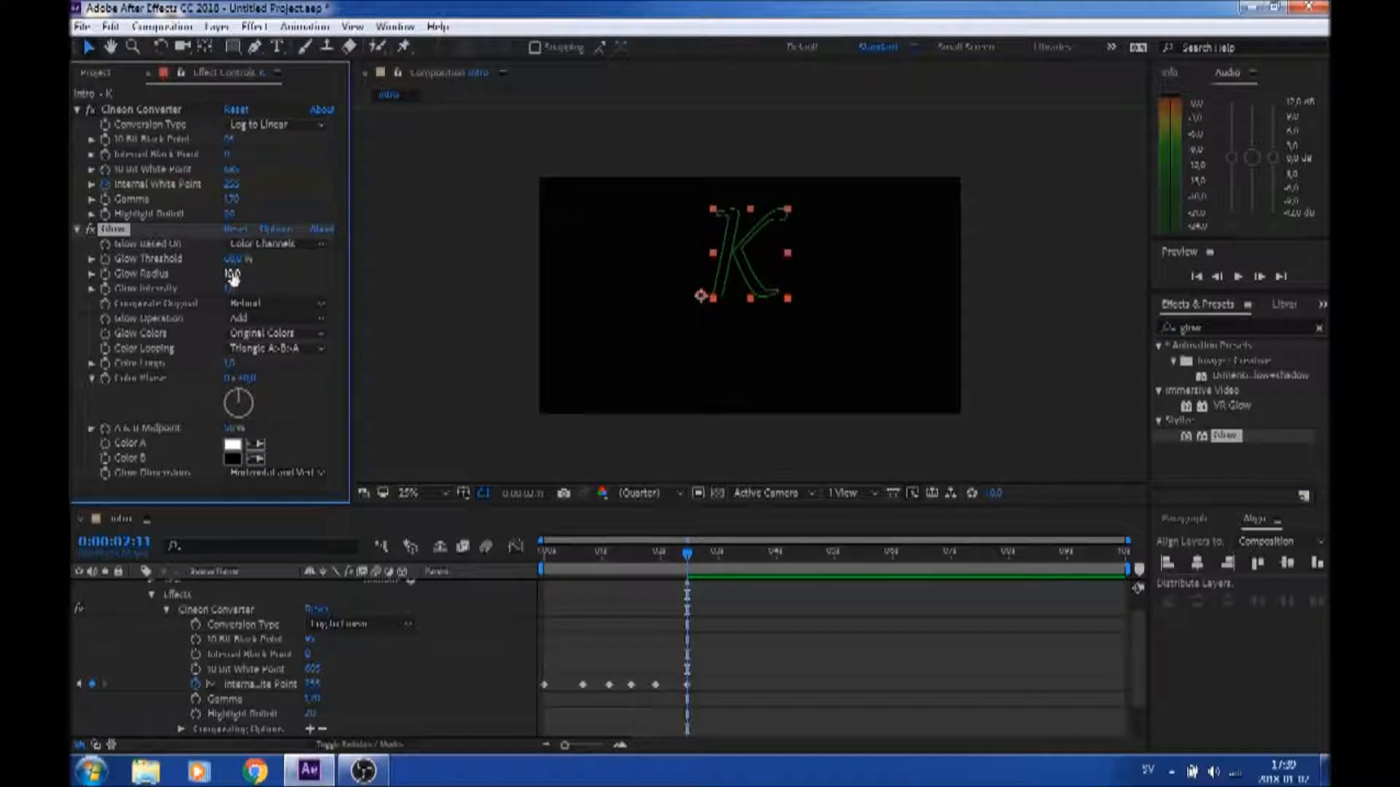
{"action": "left_click_drag", "start_coordinate": [231, 275], "coordinate": [330, 269]}
Create a black solid named lightning and place it in the layer stack between the K and background layers
{"action": "scroll", "coordinate": [213, 659], "scroll_direction": "up", "scroll_amount": 1}
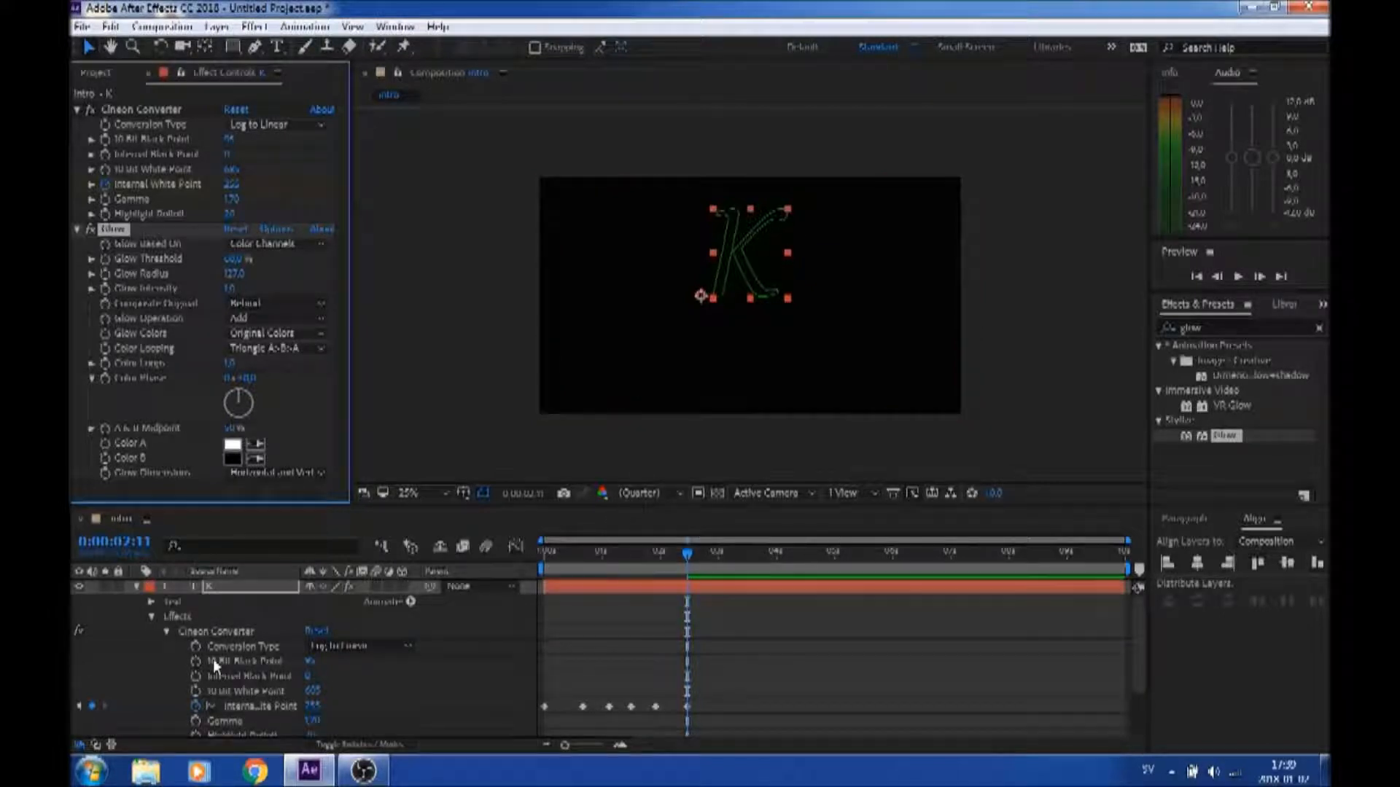
{"action": "left_click", "coordinate": [135, 587]}
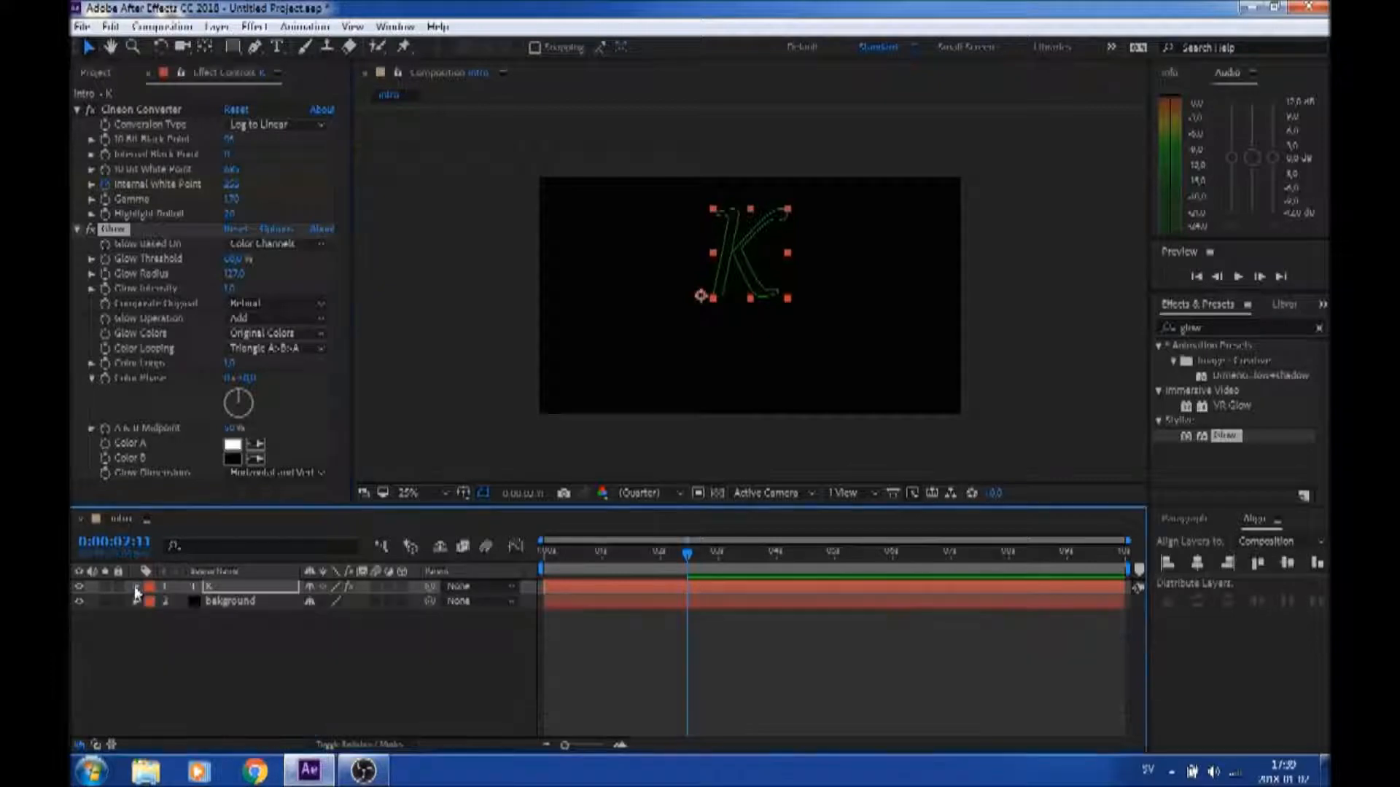
{"action": "right_click", "coordinate": [231, 646]}
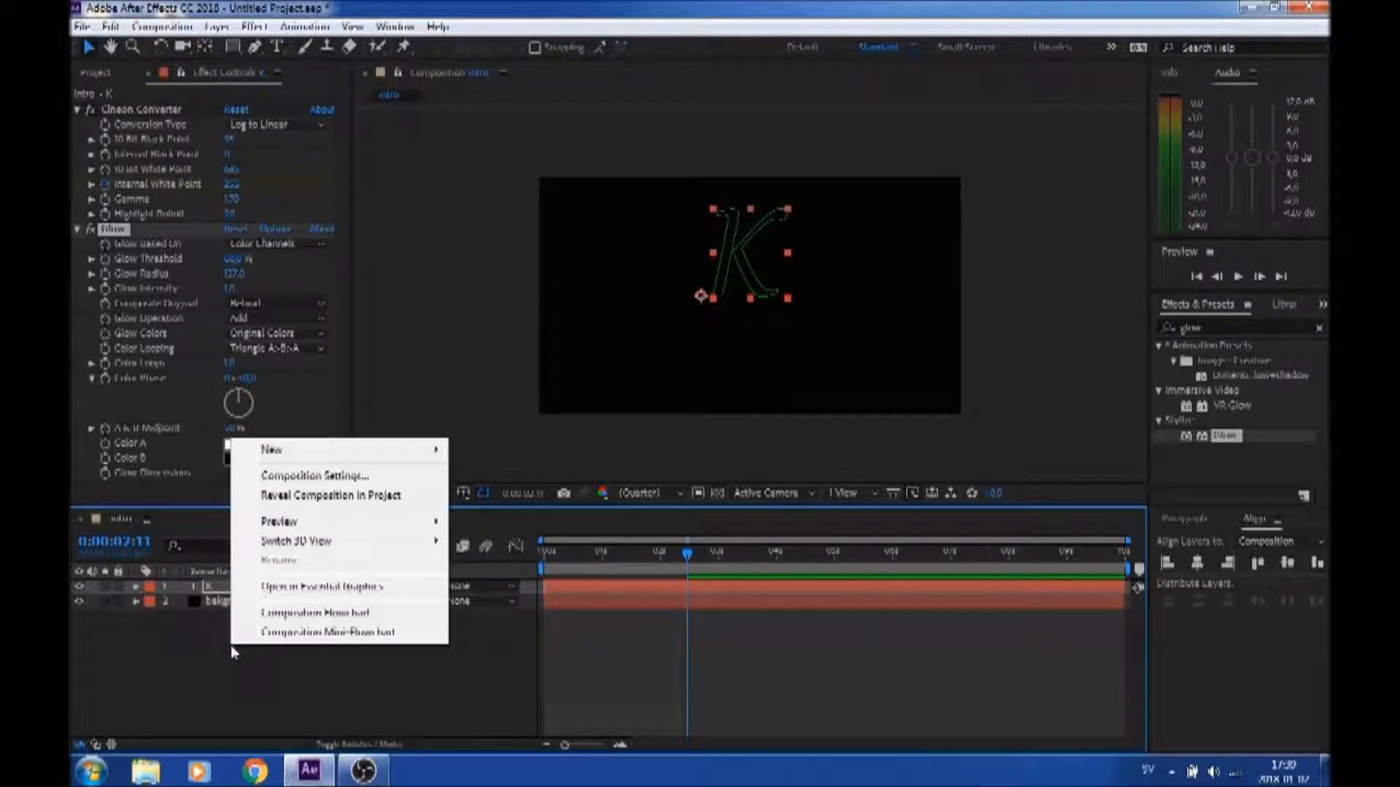
{"action": "mouse_move", "coordinate": [346, 450]}
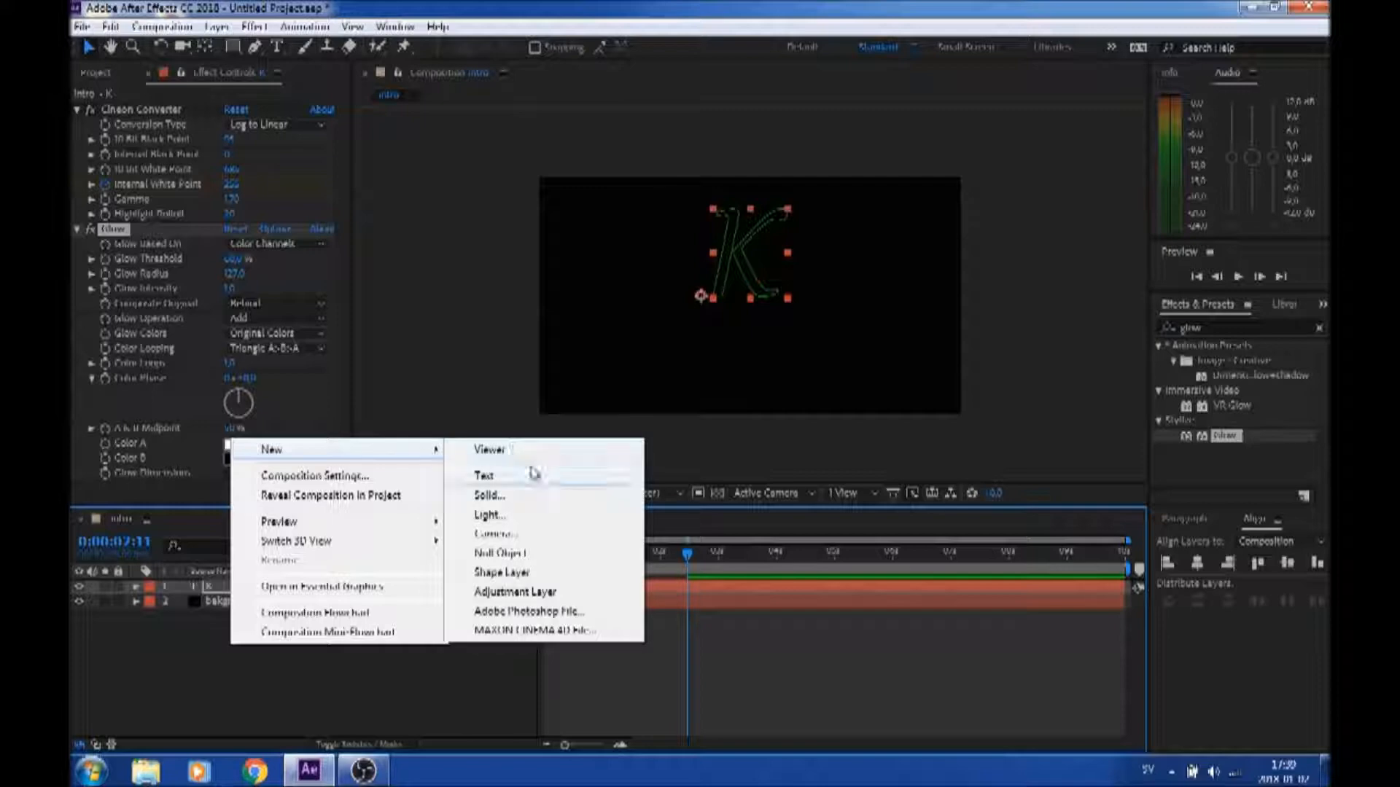
{"action": "left_click", "coordinate": [525, 495]}
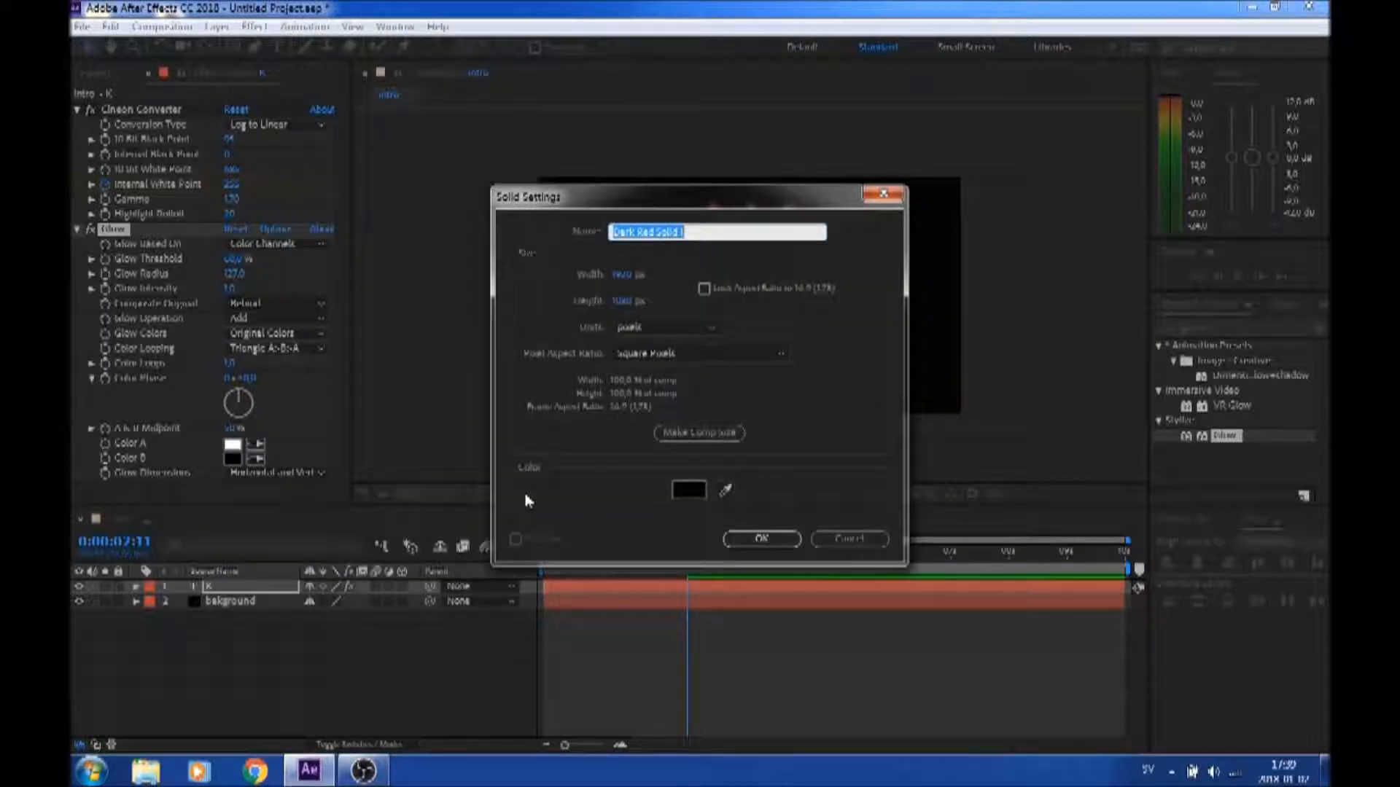
{"action": "key", "text": "BackSpace"}
{"action": "type", "text": "lightning"}
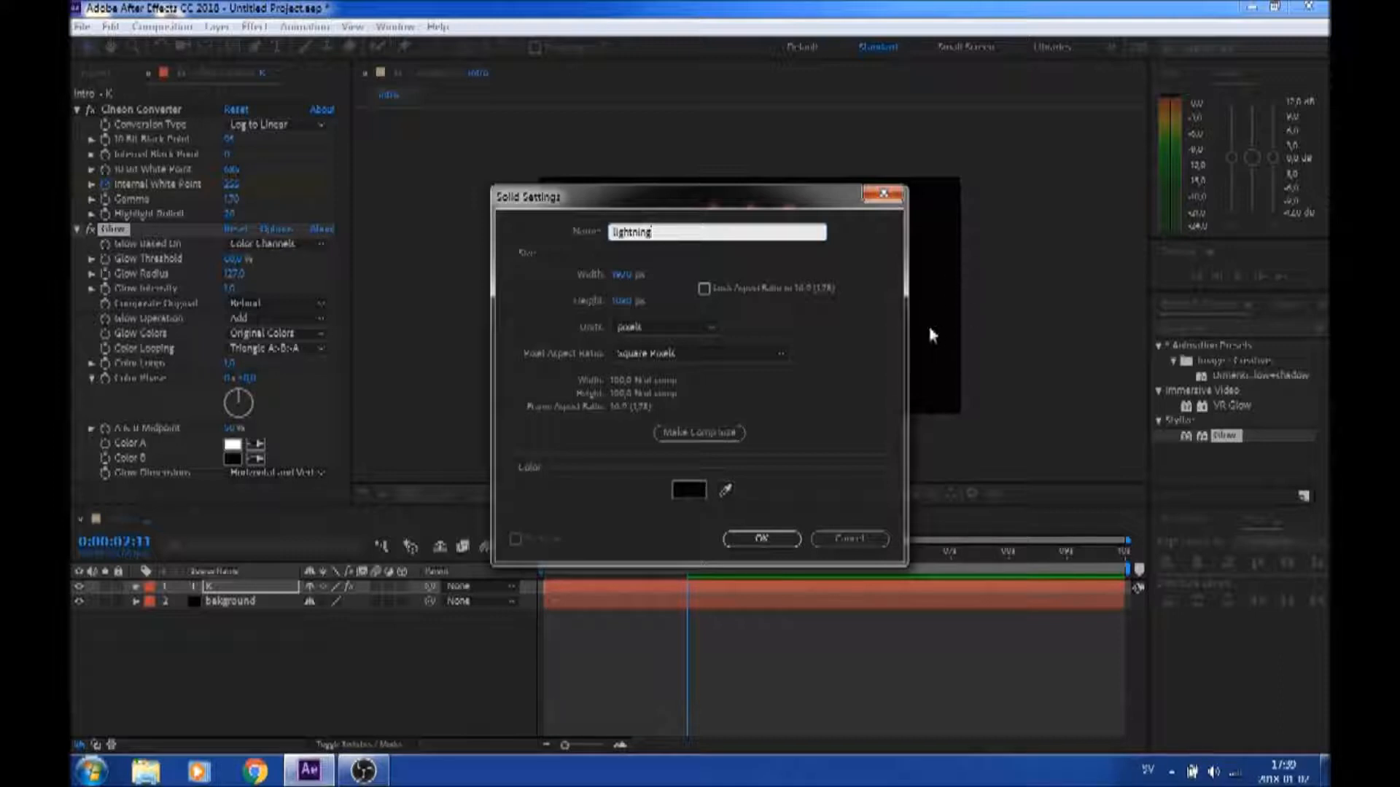
{"action": "left_click", "coordinate": [761, 539]}
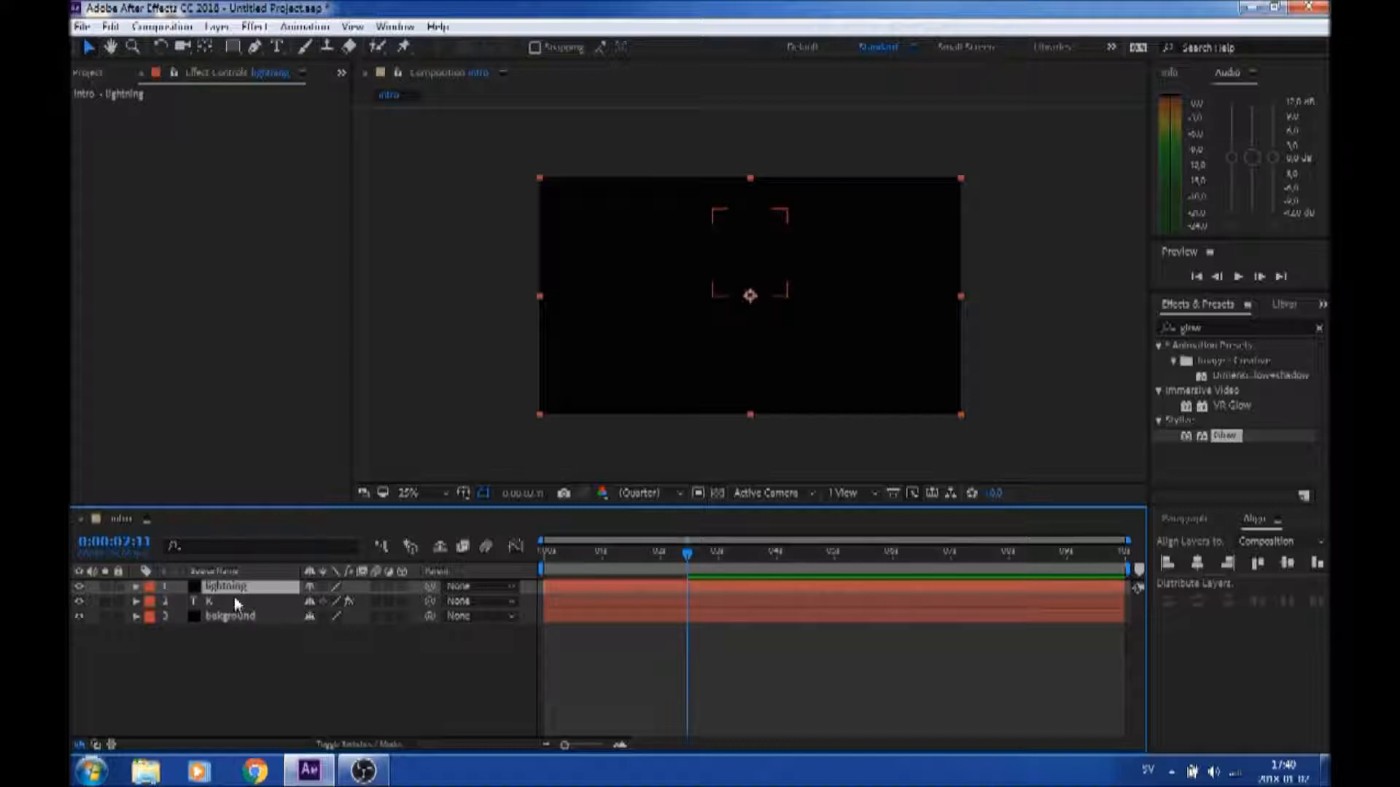
{"action": "left_click_drag", "start_coordinate": [235, 586], "coordinate": [237, 611]}
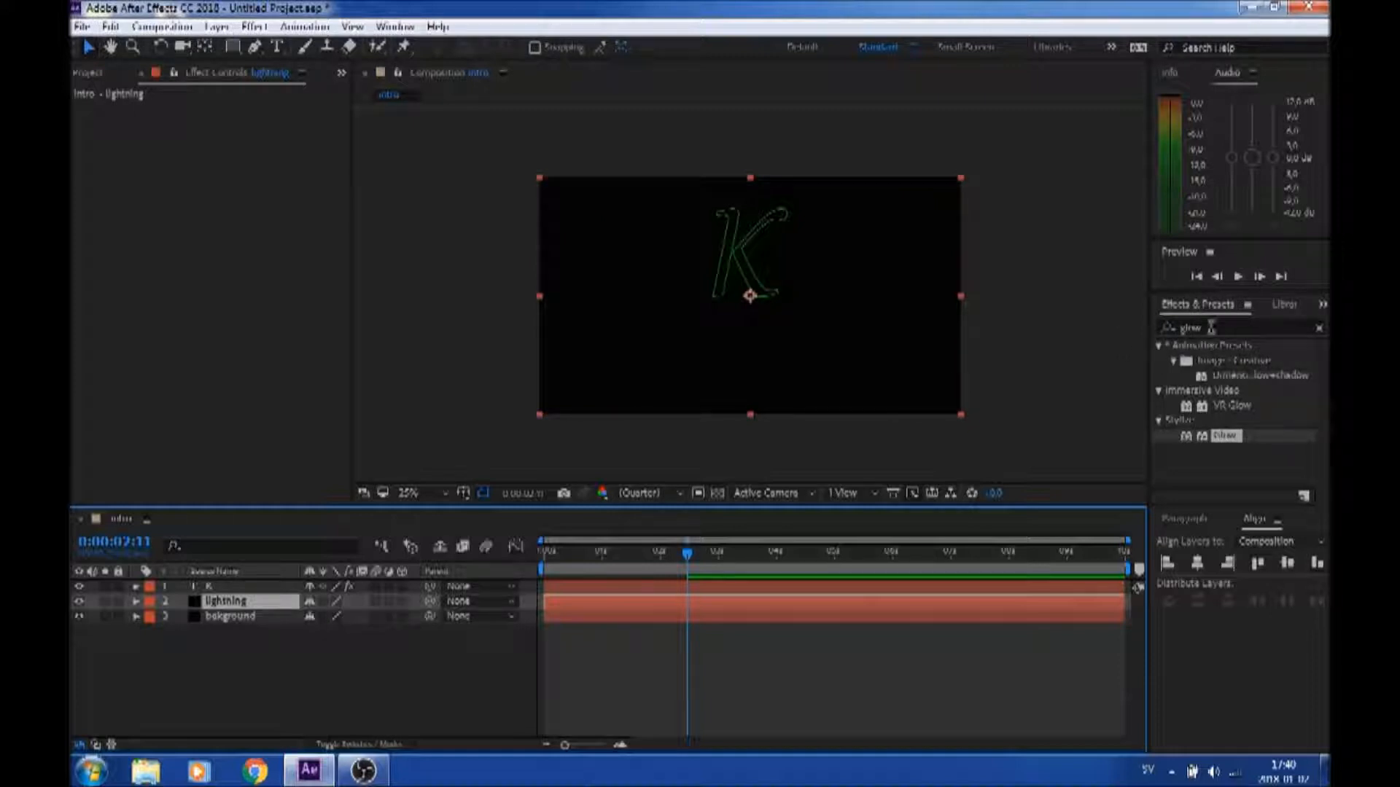
Find the Advanced Lightning effect and apply it to the lightning layer
{"action": "left_click", "coordinate": [1200, 328]}
{"action": "type", "text": "ligh"}
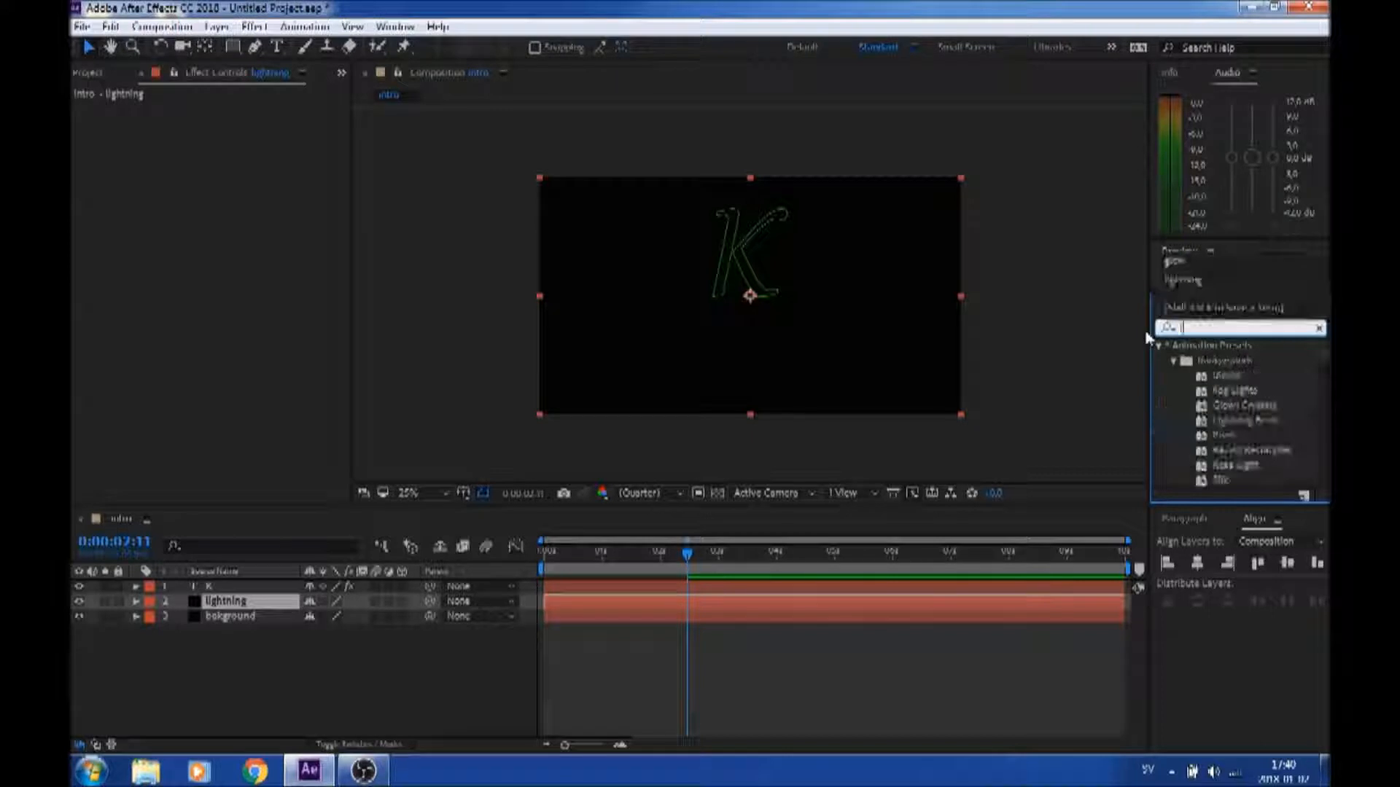
{"action": "type", "text": "tning"}
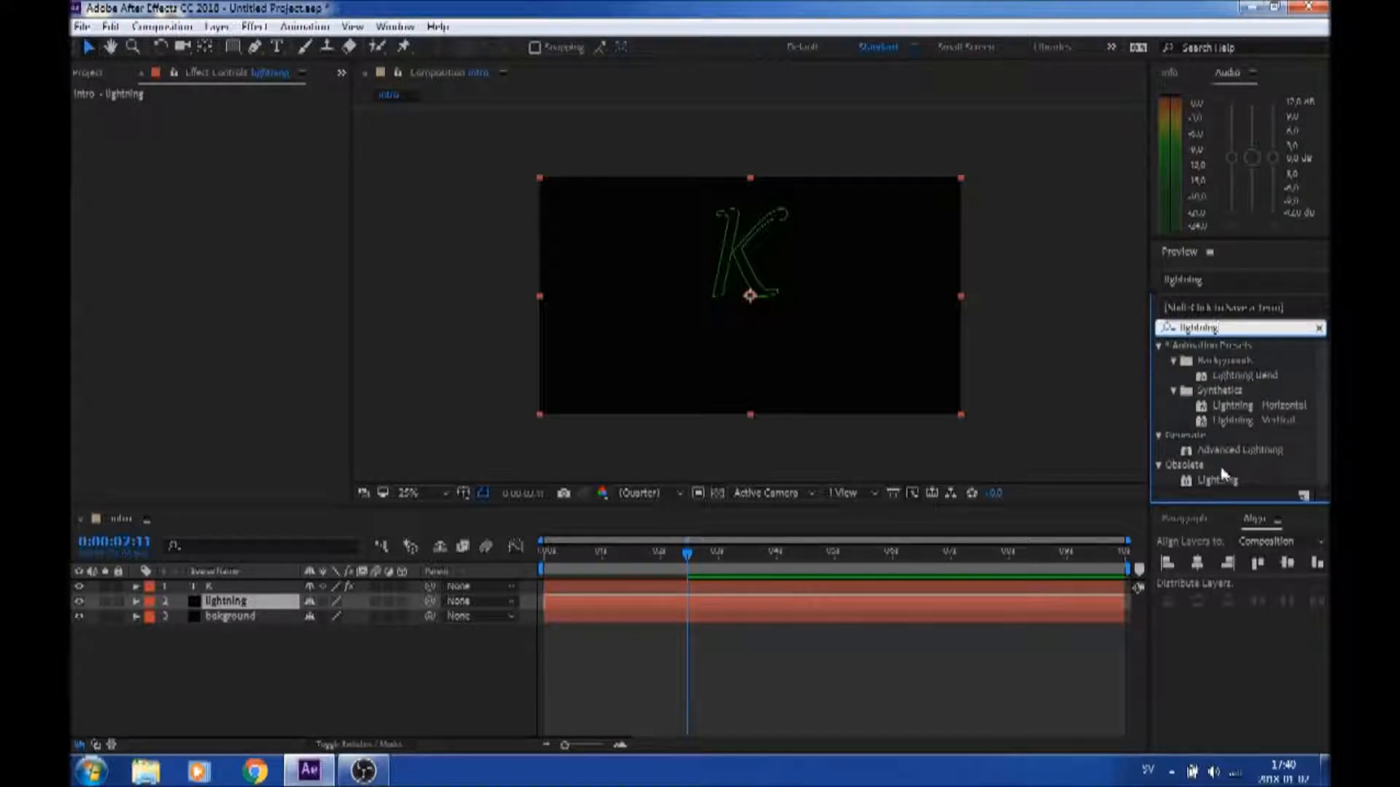
{"action": "left_click", "coordinate": [1235, 451]}
{"action": "left_click_drag", "start_coordinate": [1235, 455], "coordinate": [265, 603]}
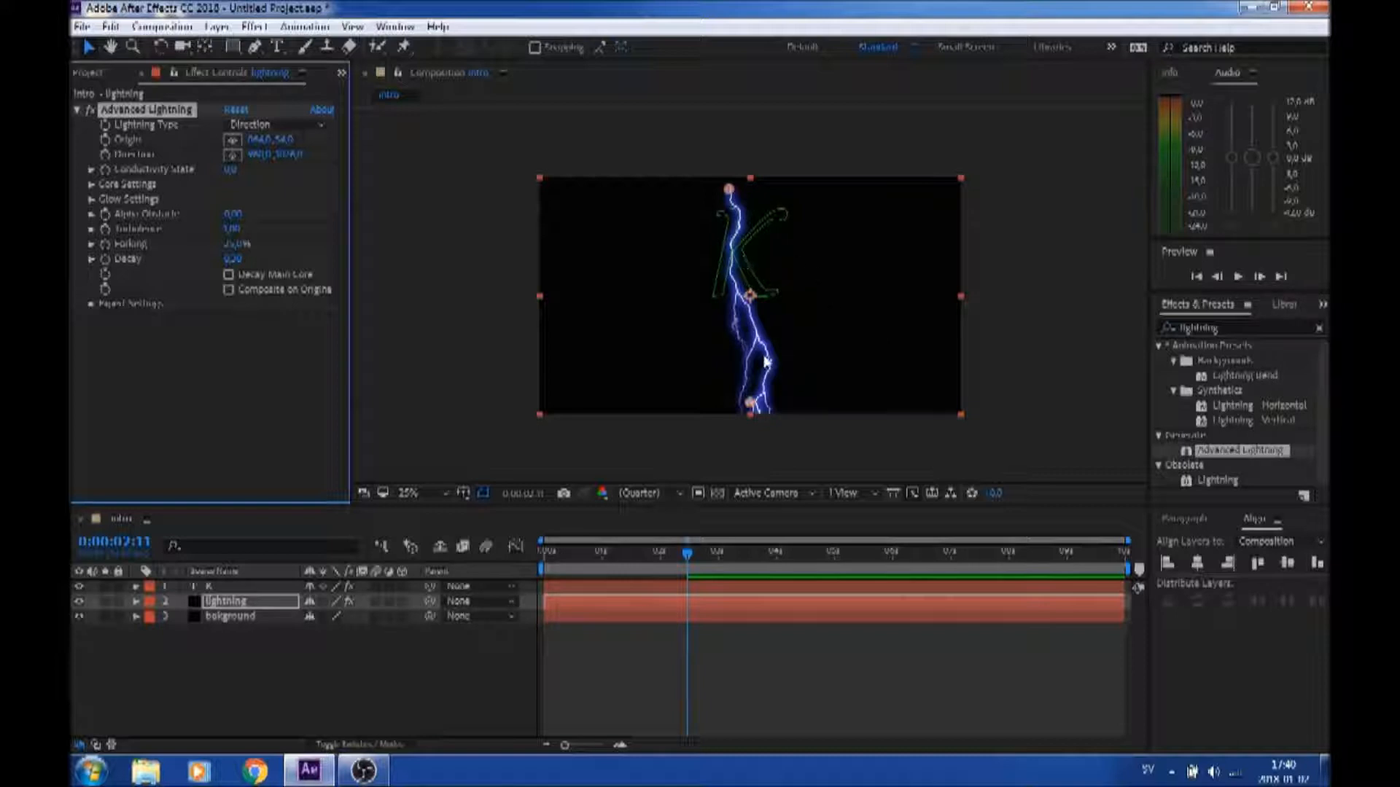
Run the bolt diagonally from the frame's upper-right area to its lower-left area and set the Lightning Type to Strike
{"action": "left_click_drag", "start_coordinate": [729, 190], "coordinate": [910, 198]}
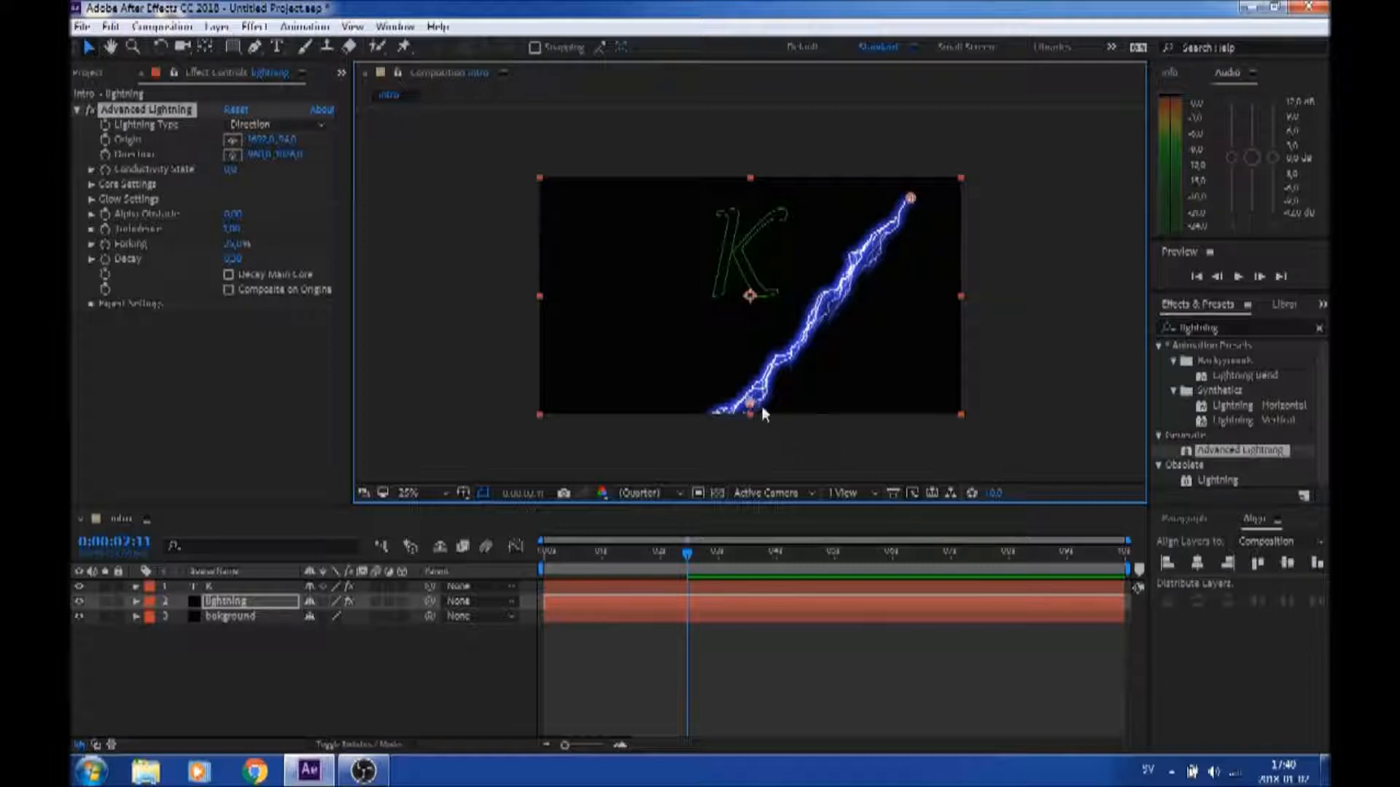
{"action": "left_click_drag", "start_coordinate": [753, 407], "coordinate": [658, 372]}
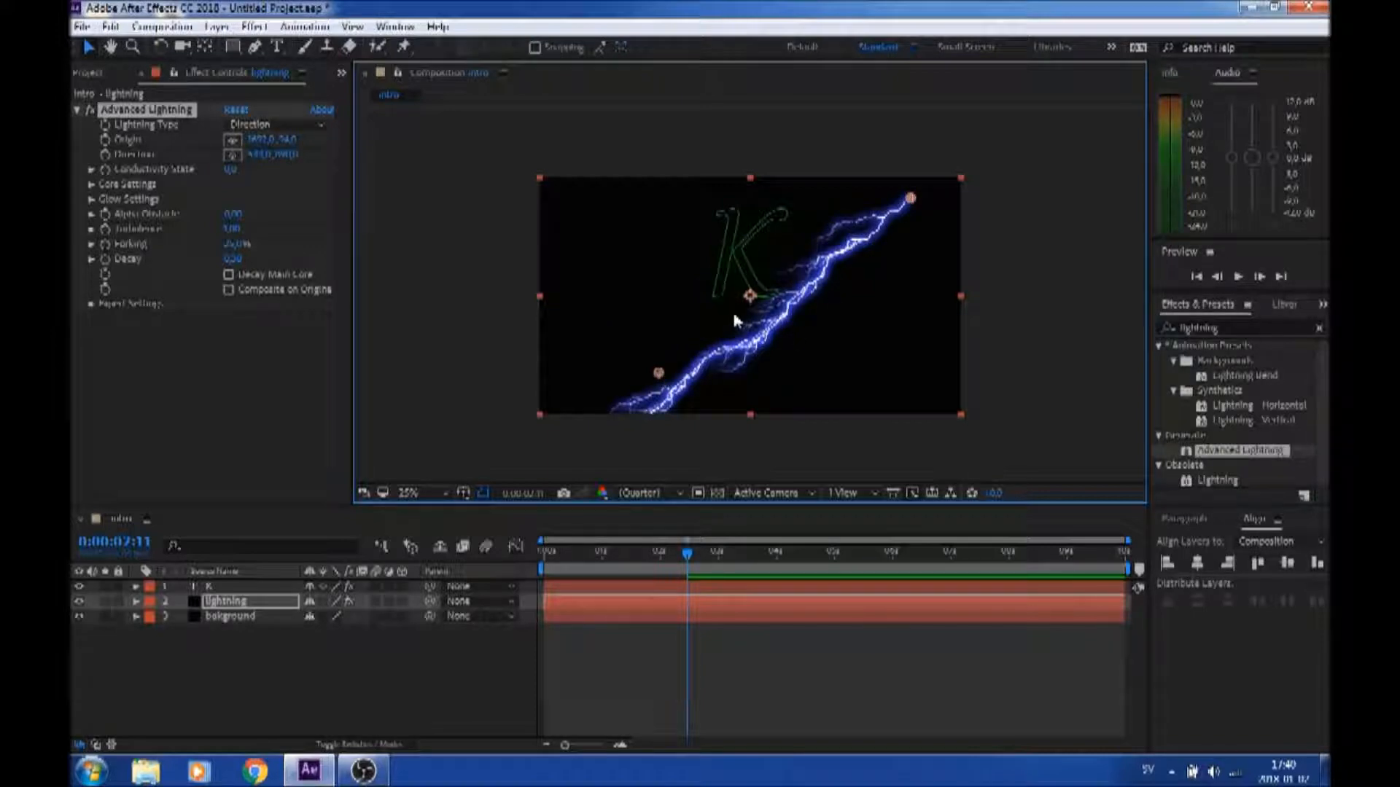
{"action": "left_click", "coordinate": [303, 124]}
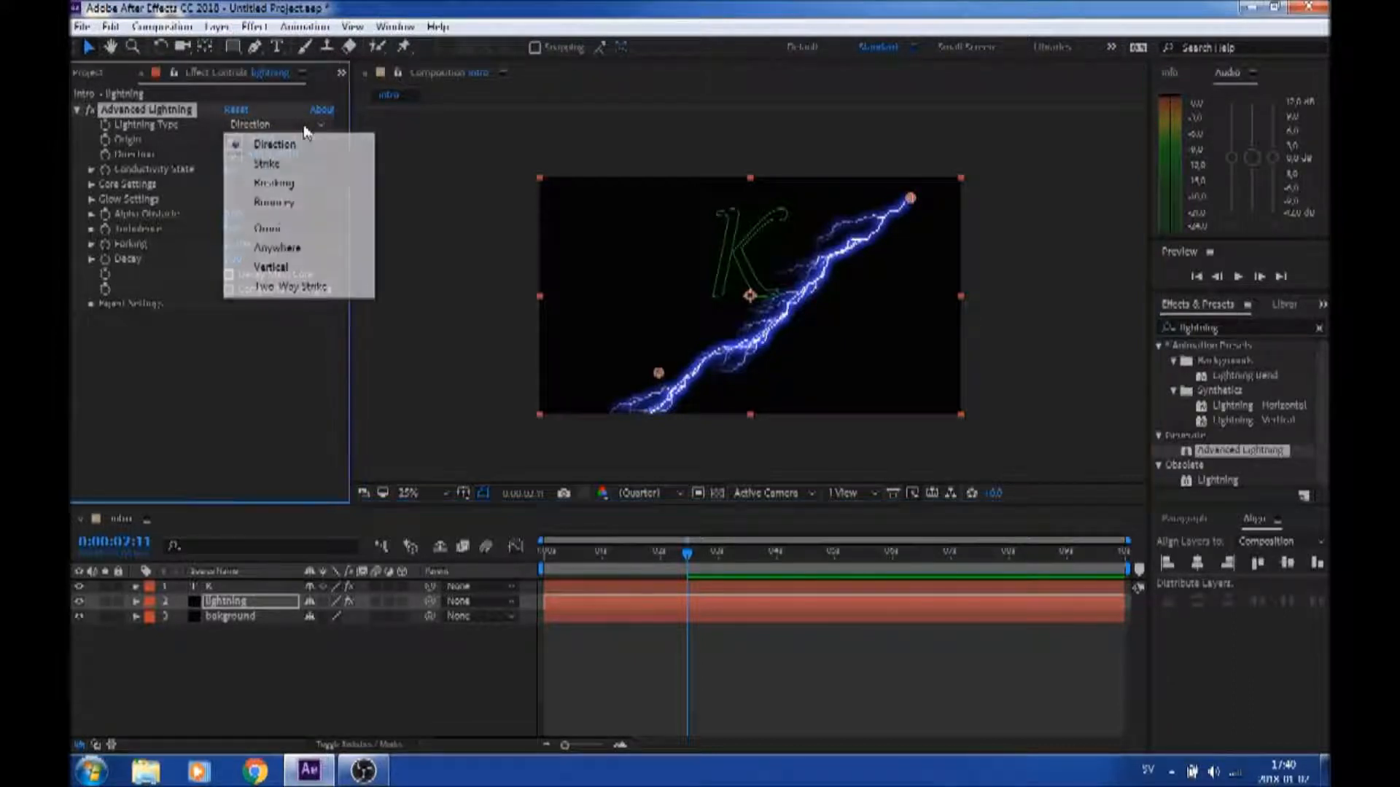
{"action": "left_click", "coordinate": [285, 162]}
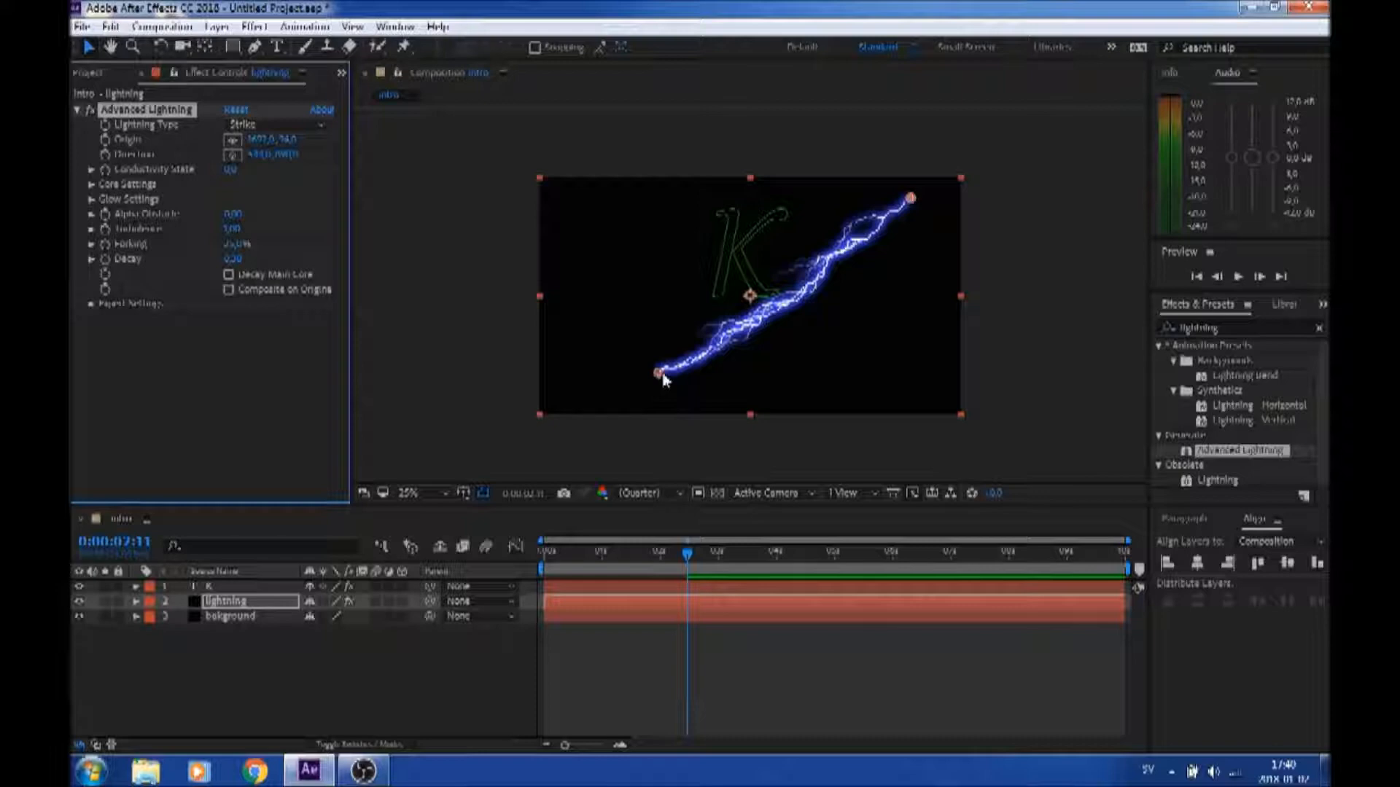
Move the lightning's direction point up to its origin near the frame's upper-right corner, and align the origin precisely onto it
{"action": "mouse_move", "coordinate": [664, 379]}
{"action": "left_mouse_down"}
{"action": "mouse_move", "coordinate": [762, 330]}
{"action": "mouse_move", "coordinate": [777, 293]}
{"action": "mouse_move", "coordinate": [918, 204]}
{"action": "left_mouse_up"}
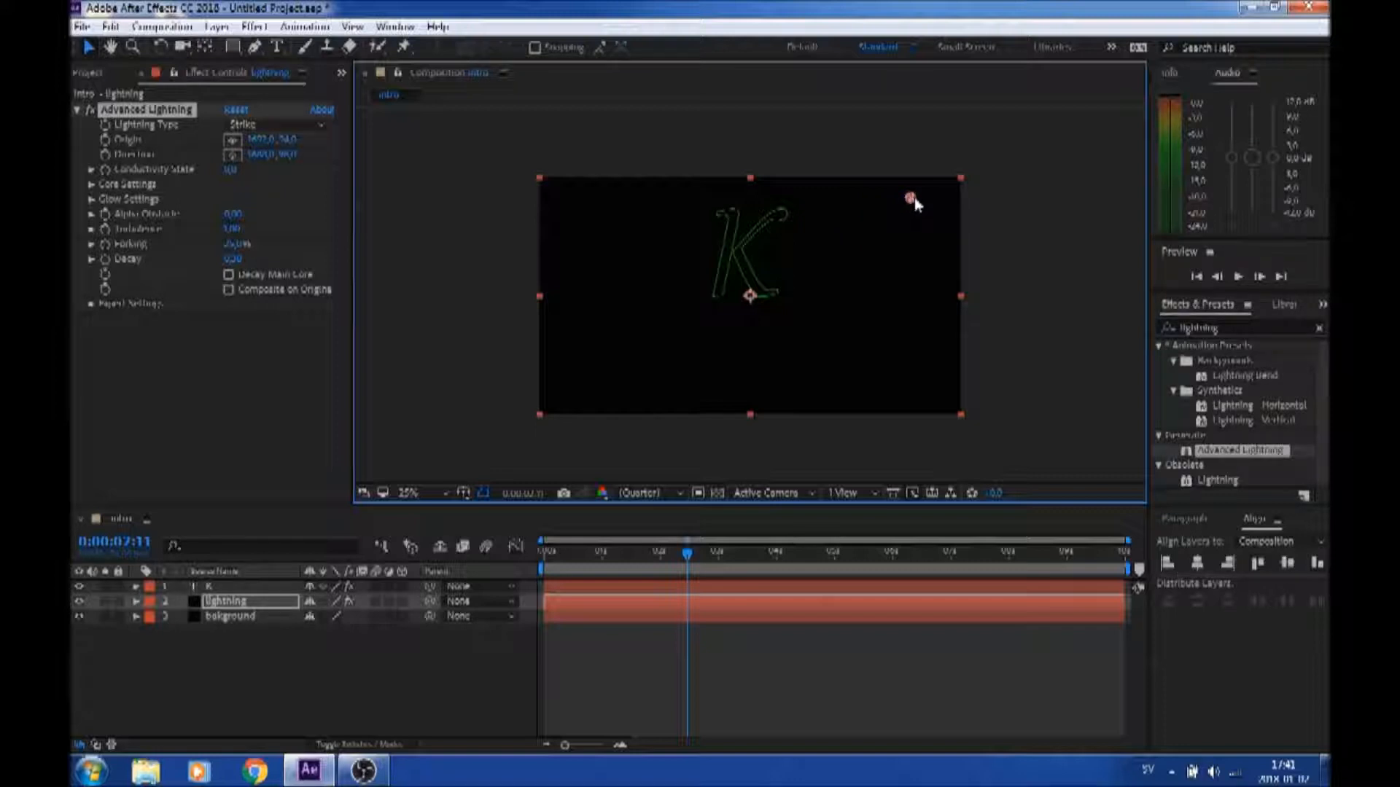
{"action": "left_click", "coordinate": [132, 46]}
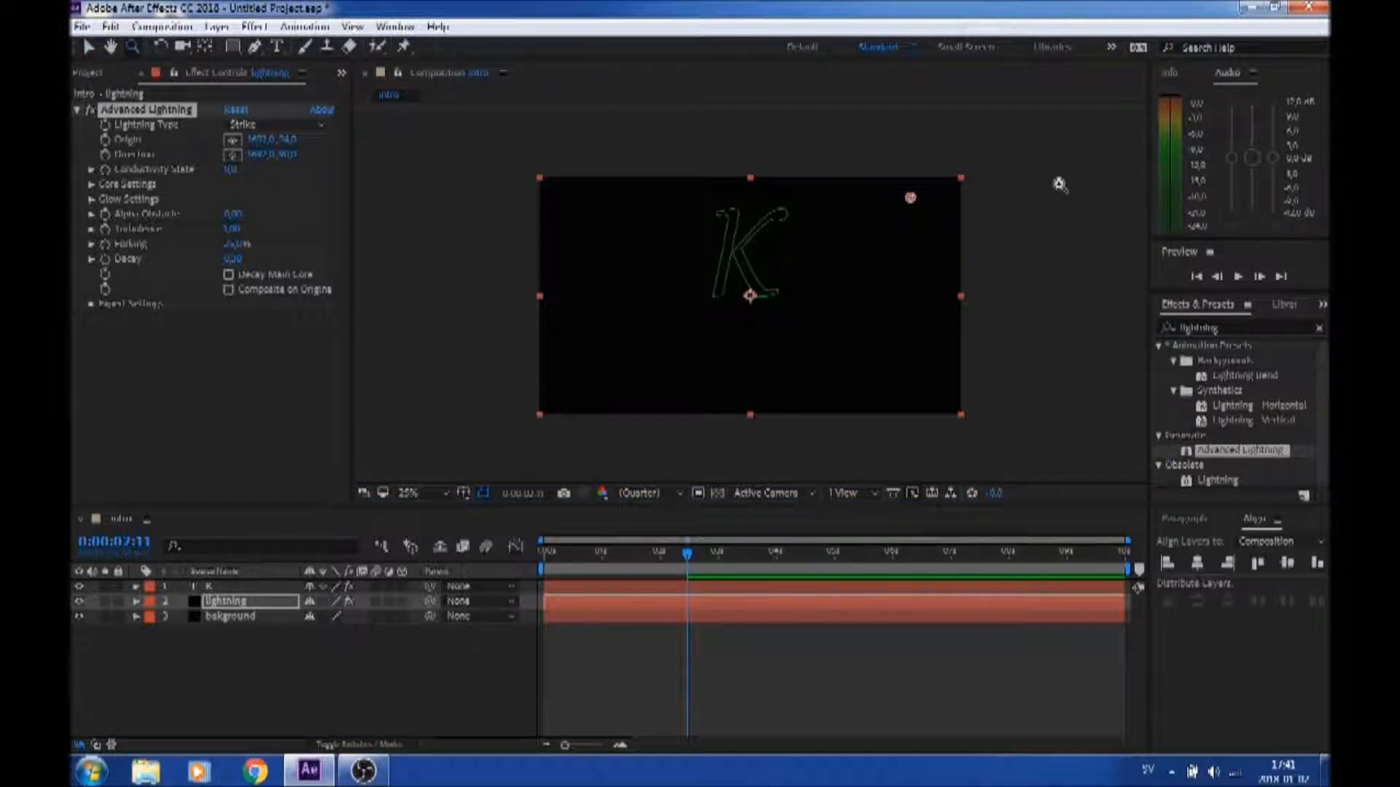
{"action": "left_click", "coordinate": [913, 198]}
{"action": "left_click", "coordinate": [728, 287]}
{"action": "left_click", "coordinate": [761, 286]}
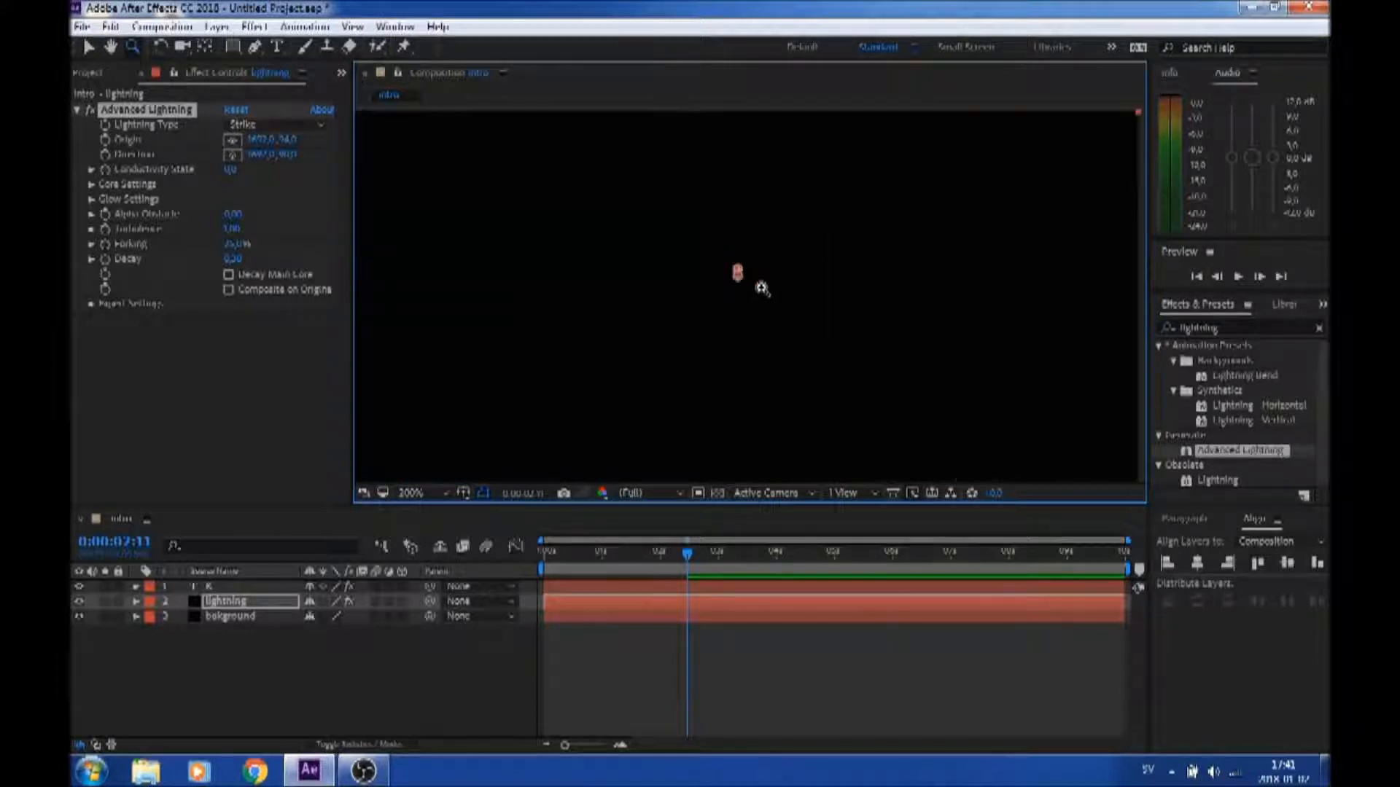
{"action": "left_click", "coordinate": [760, 284]}
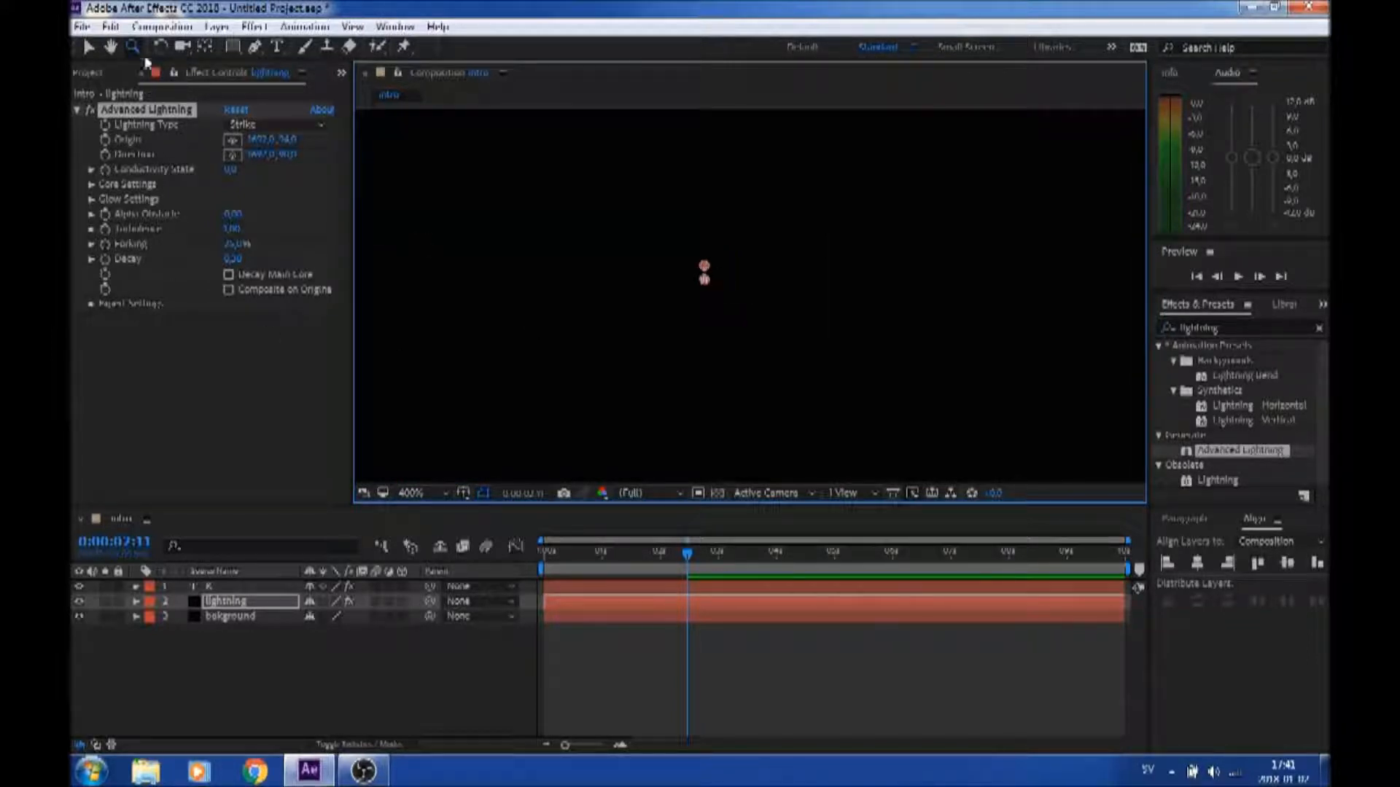
{"action": "left_click", "coordinate": [91, 48]}
{"action": "left_click_drag", "start_coordinate": [706, 281], "coordinate": [705, 271]}
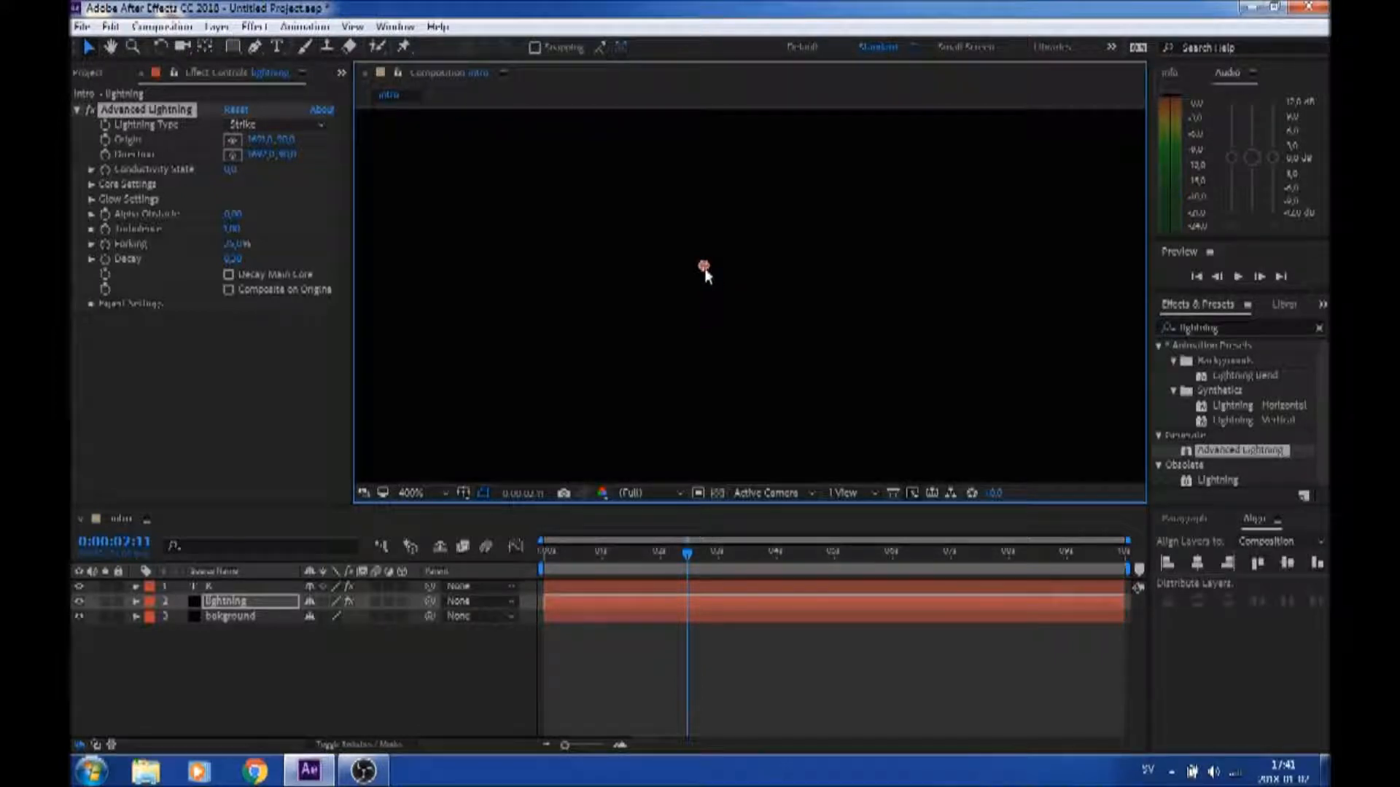
{"action": "scroll", "coordinate": [635, 350], "scroll_direction": "down", "scroll_amount": 10}
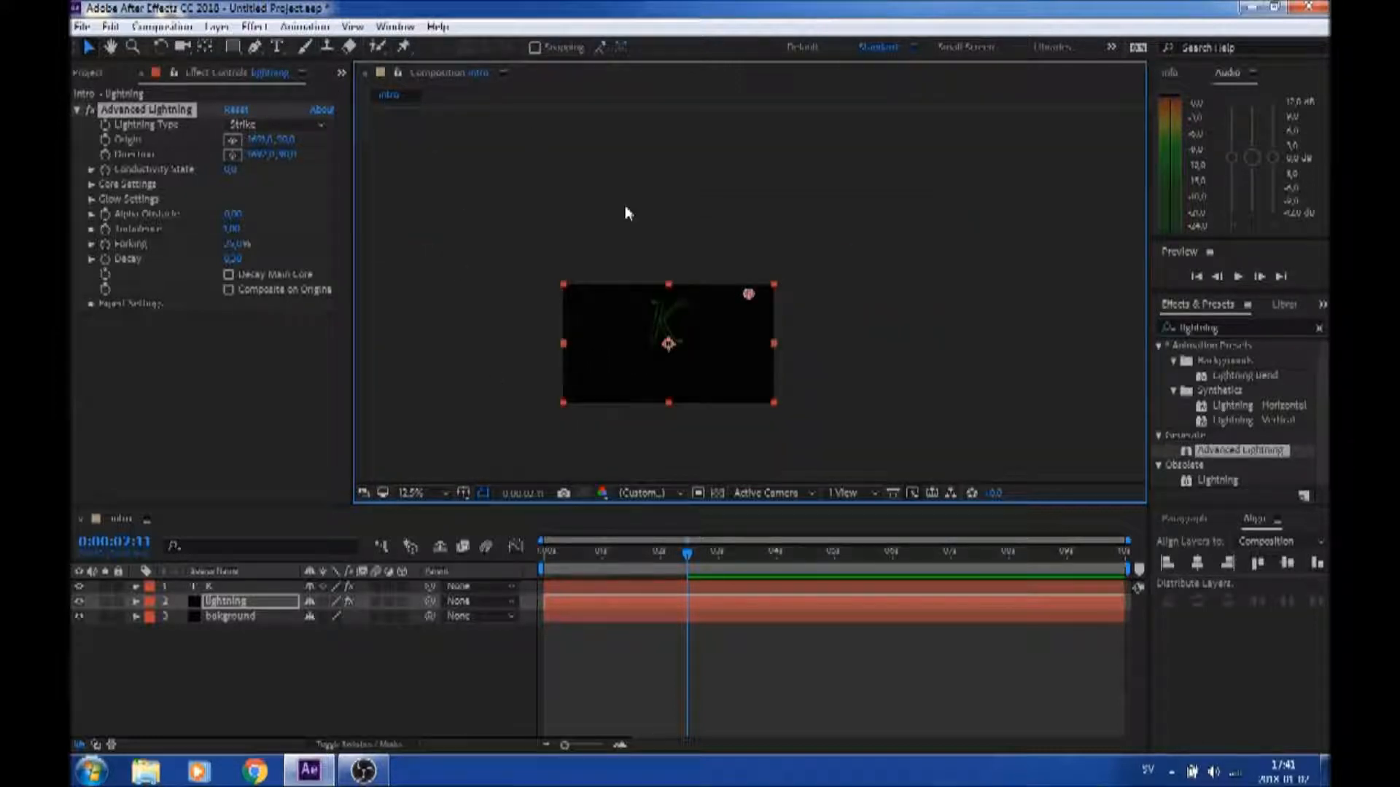
{"action": "key", "text": "period"}
{"action": "left_click", "coordinate": [134, 46]}
{"action": "left_click", "coordinate": [653, 385]}
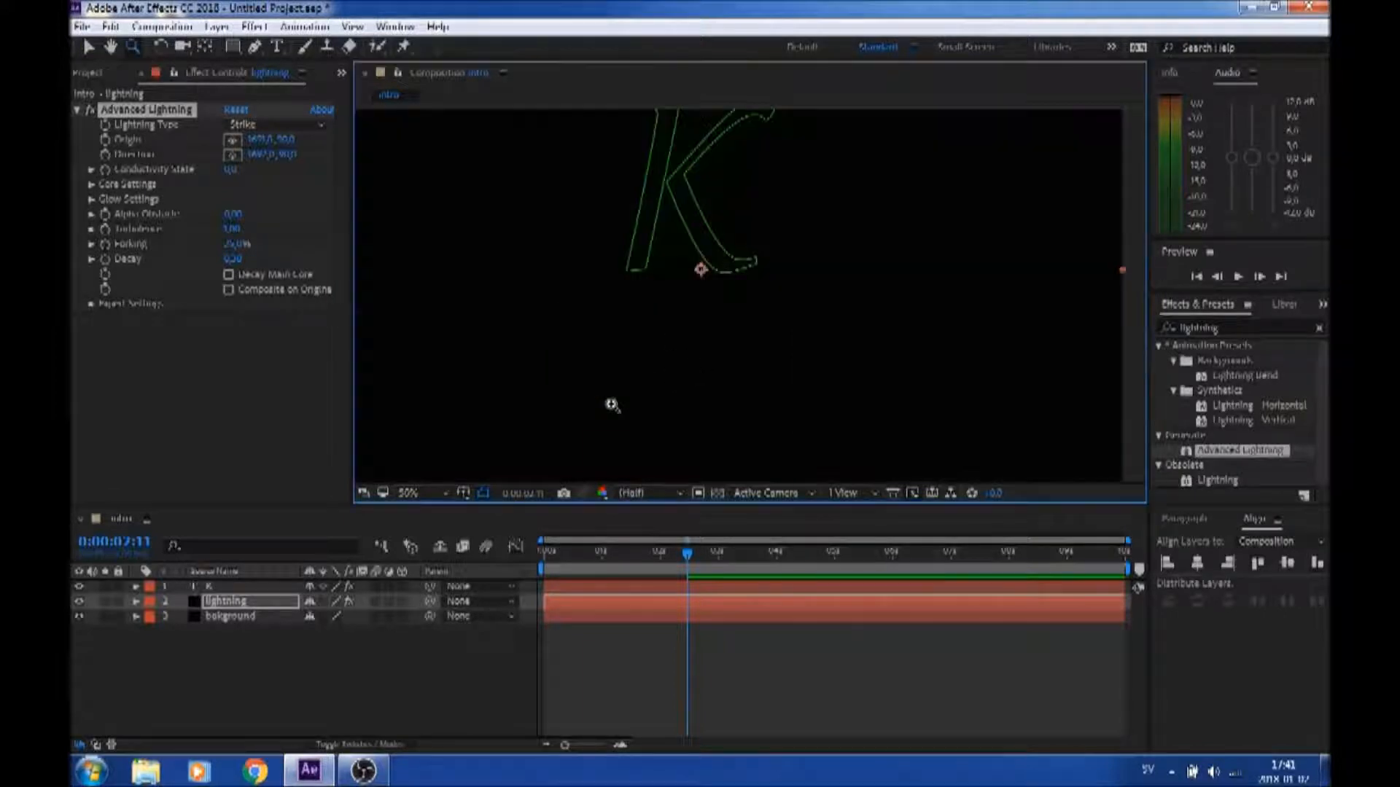
{"action": "left_click", "coordinate": [653, 350], "text": "alt"}
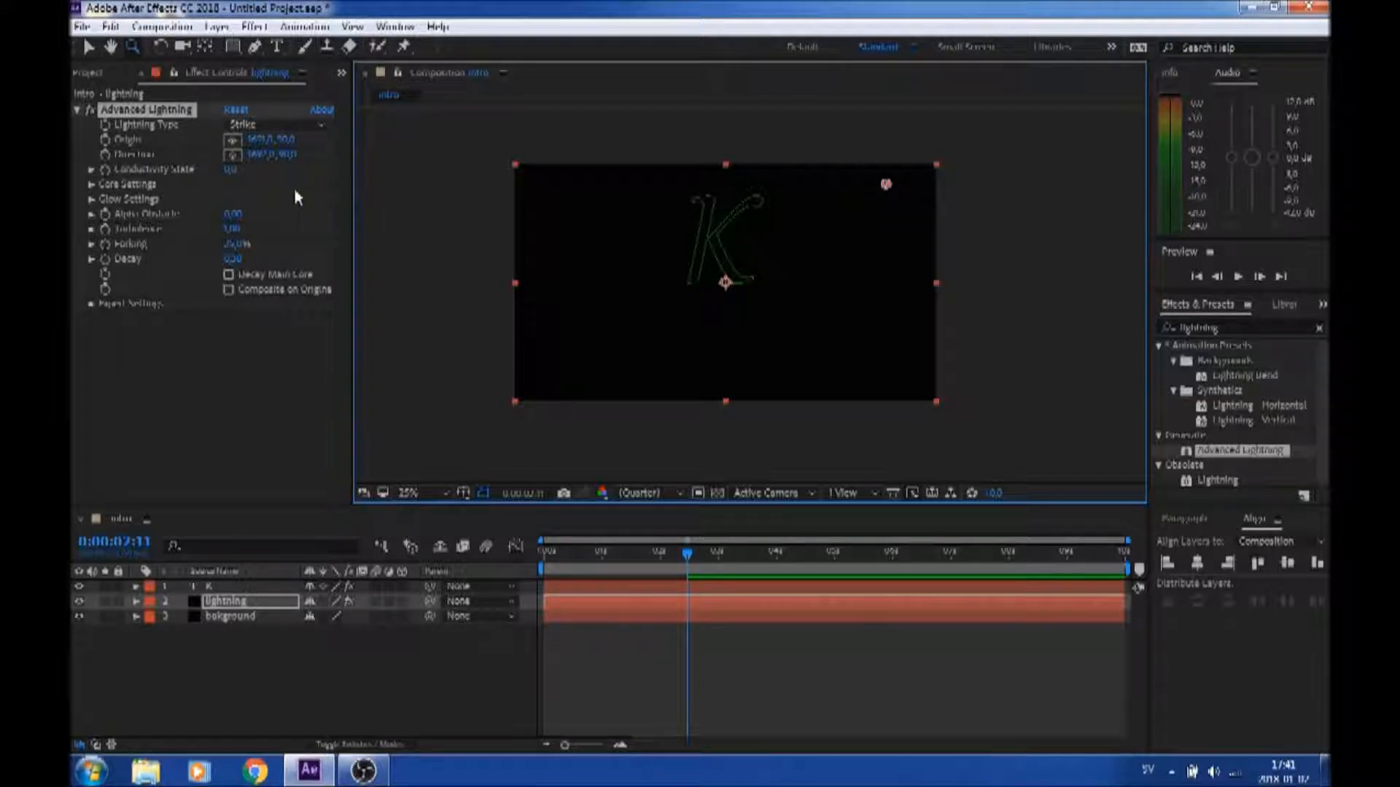
Keyframe the Advanced Lightning Origin at about 1623, 162 at 0:00:02:11 and at about 1375, 346 at 0:00:02:19
{"action": "left_click", "coordinate": [136, 604]}
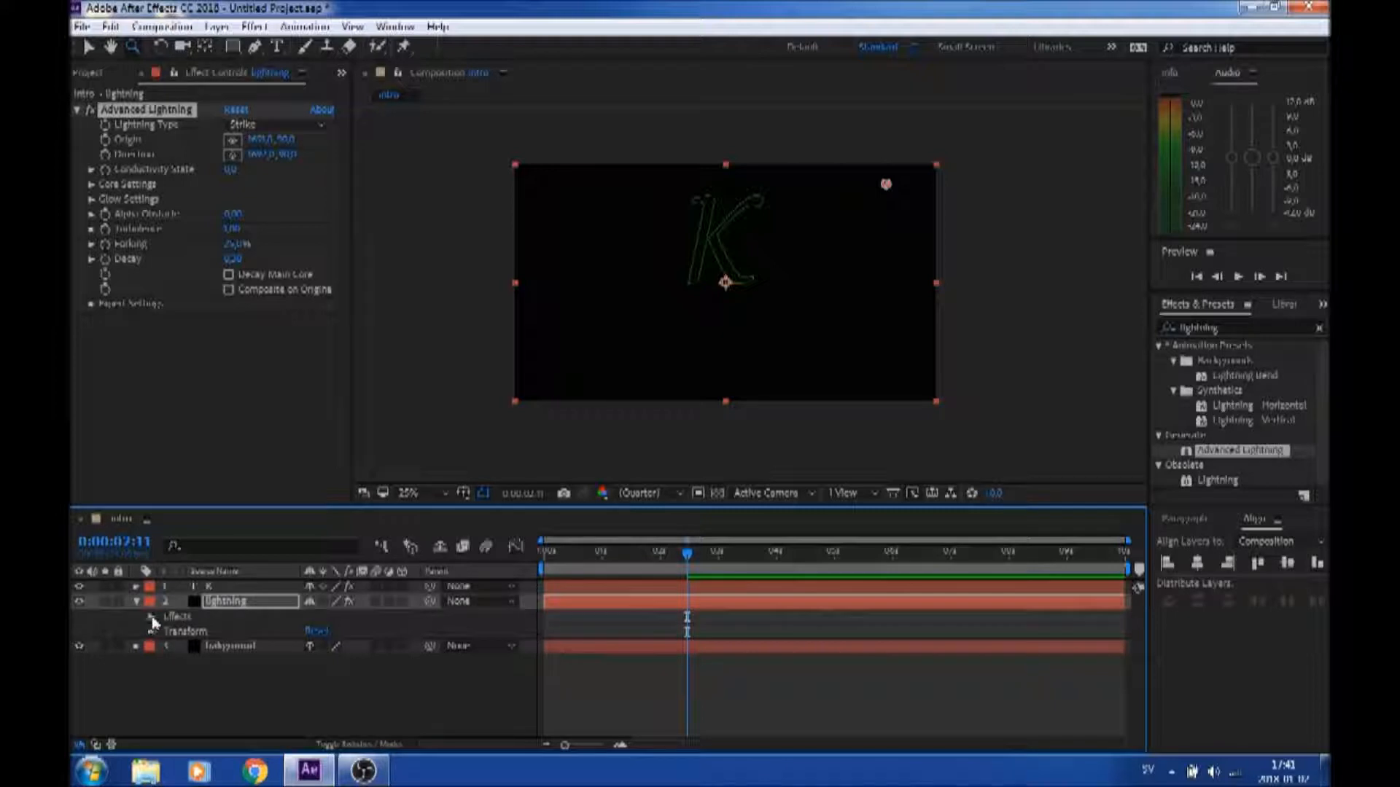
{"action": "left_click", "coordinate": [152, 617]}
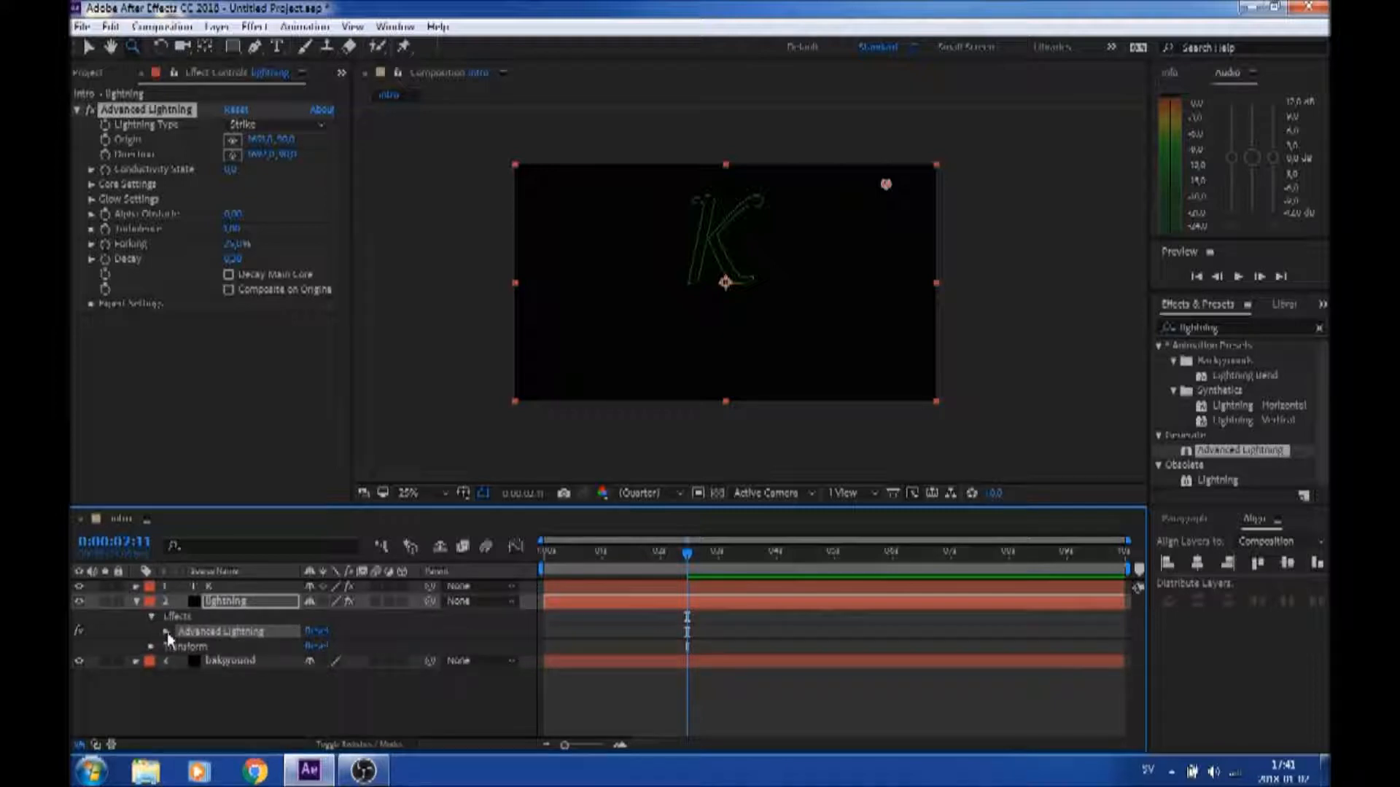
{"action": "left_click", "coordinate": [167, 633]}
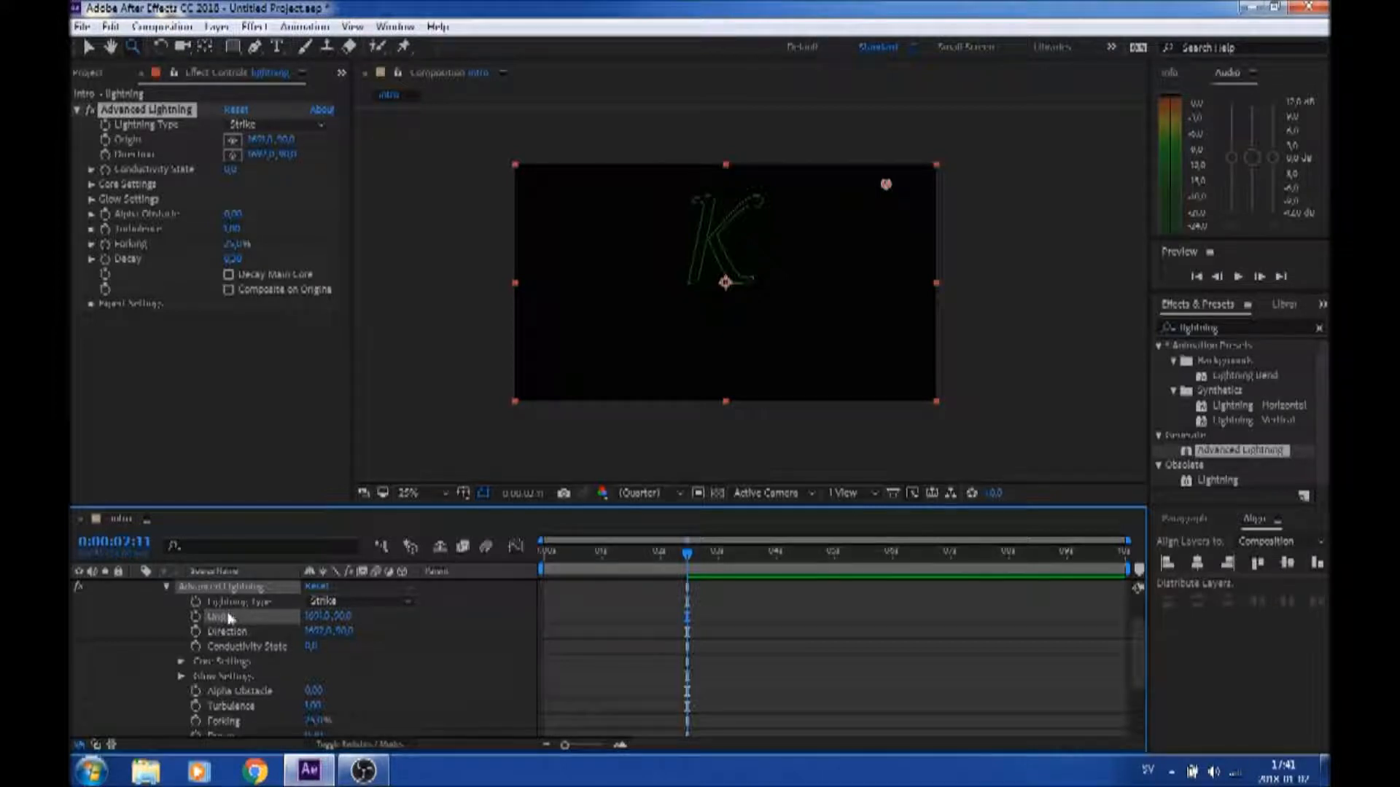
{"action": "left_click", "coordinate": [196, 617]}
{"action": "left_click", "coordinate": [88, 47]}
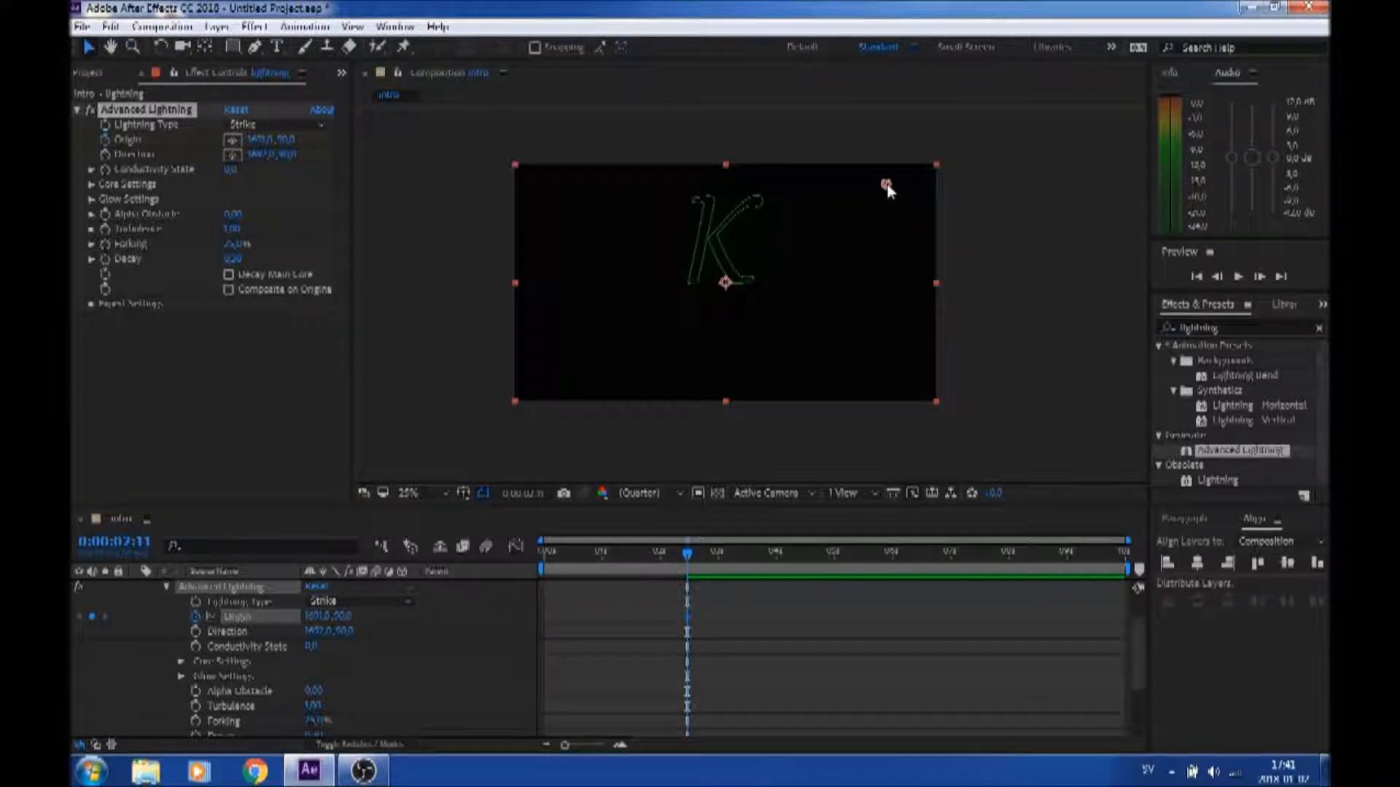
{"action": "left_click_drag", "start_coordinate": [888, 185], "coordinate": [872, 203]}
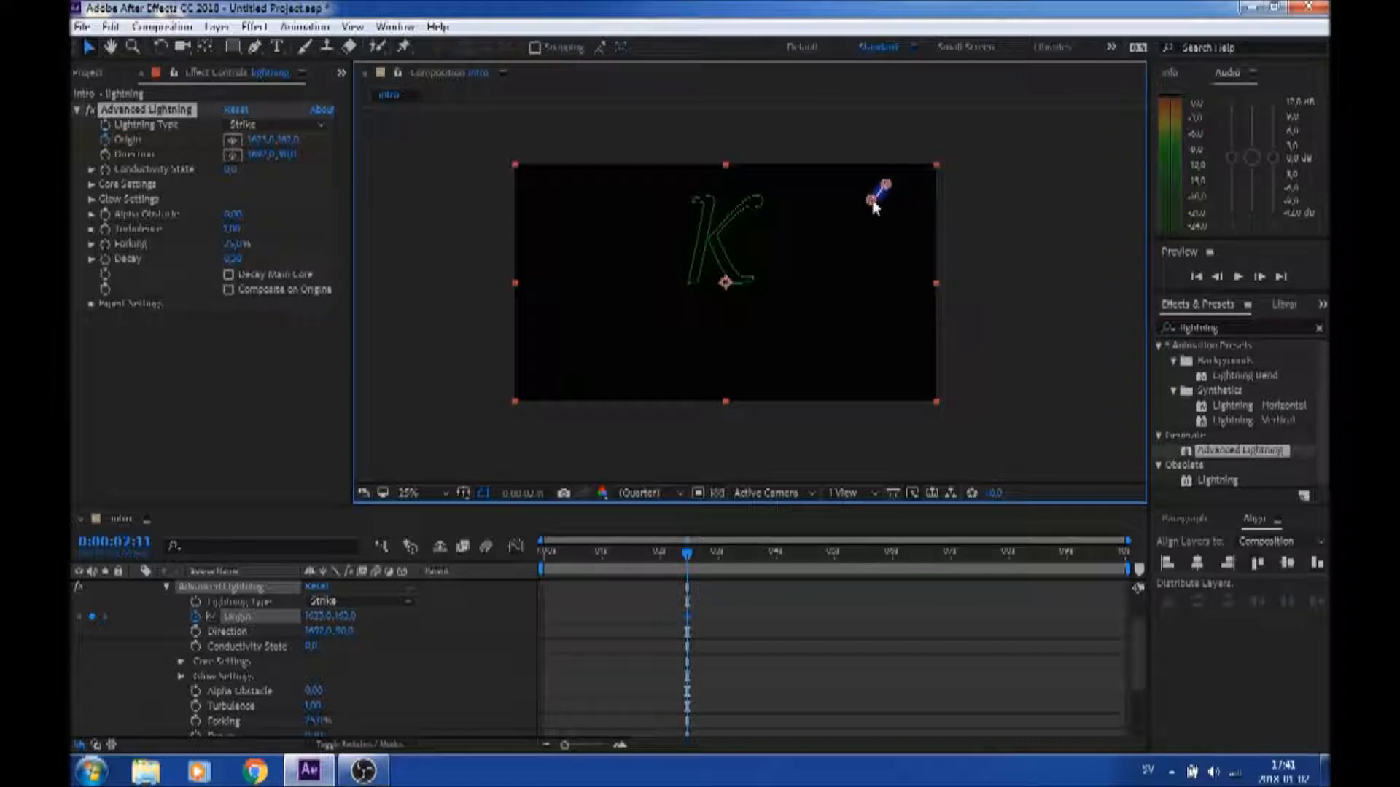
{"action": "left_click_drag", "start_coordinate": [689, 559], "coordinate": [708, 563]}
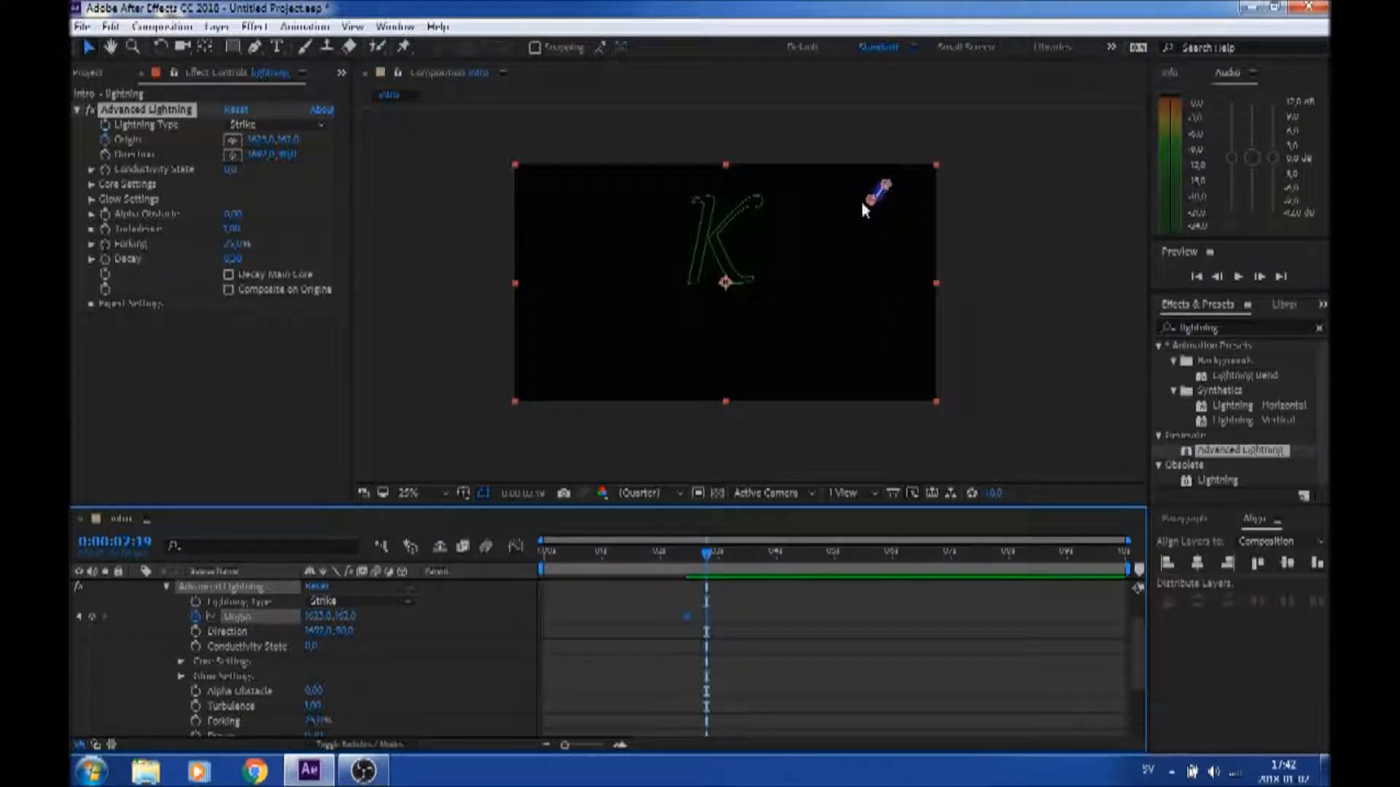
{"action": "left_click_drag", "start_coordinate": [872, 201], "coordinate": [817, 247]}
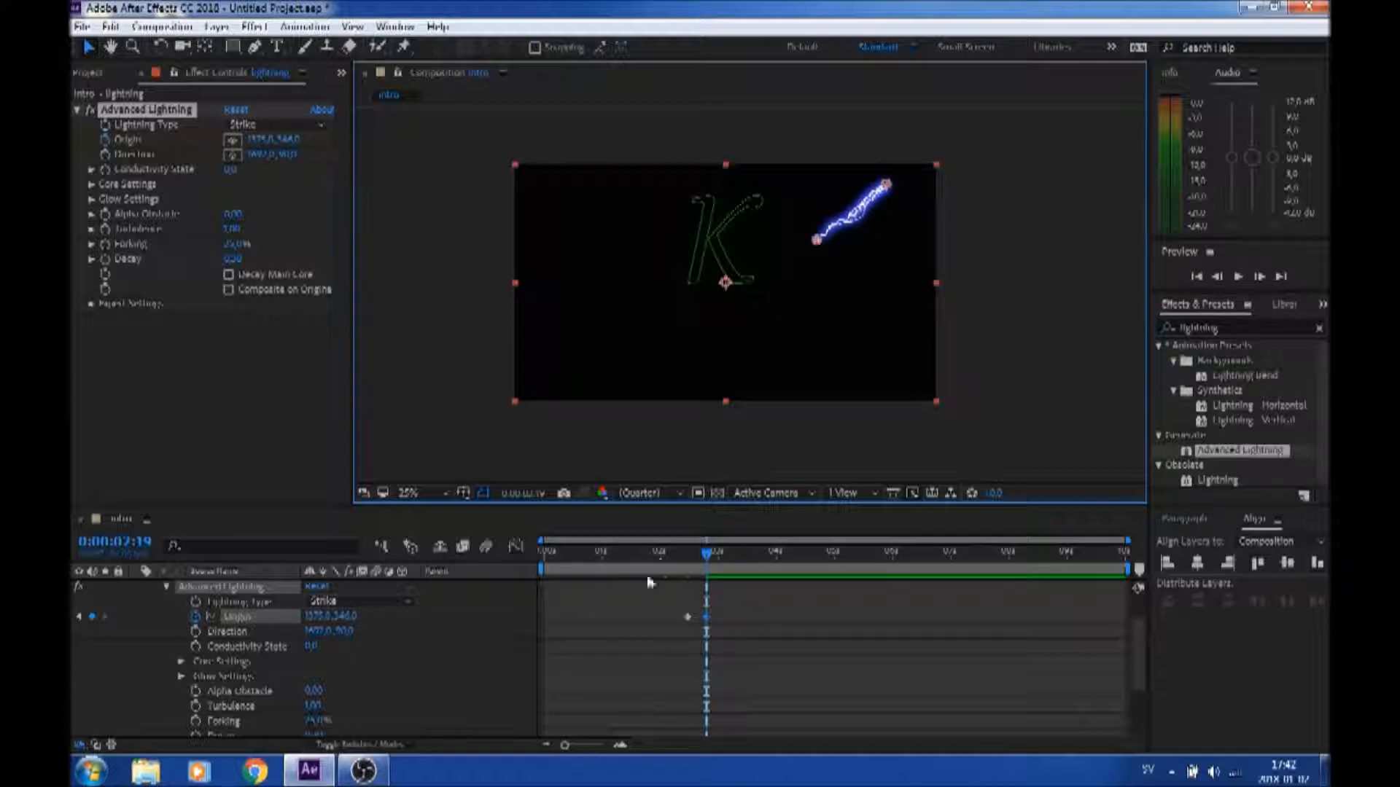
Keyframe the Advanced Lightning Origin at about 939, 626 at 0:00:03:04 and at about 691, 810 at 0:00:03:18
{"action": "left_click", "coordinate": [713, 560]}
{"action": "left_click_drag", "start_coordinate": [712, 560], "coordinate": [730, 560]}
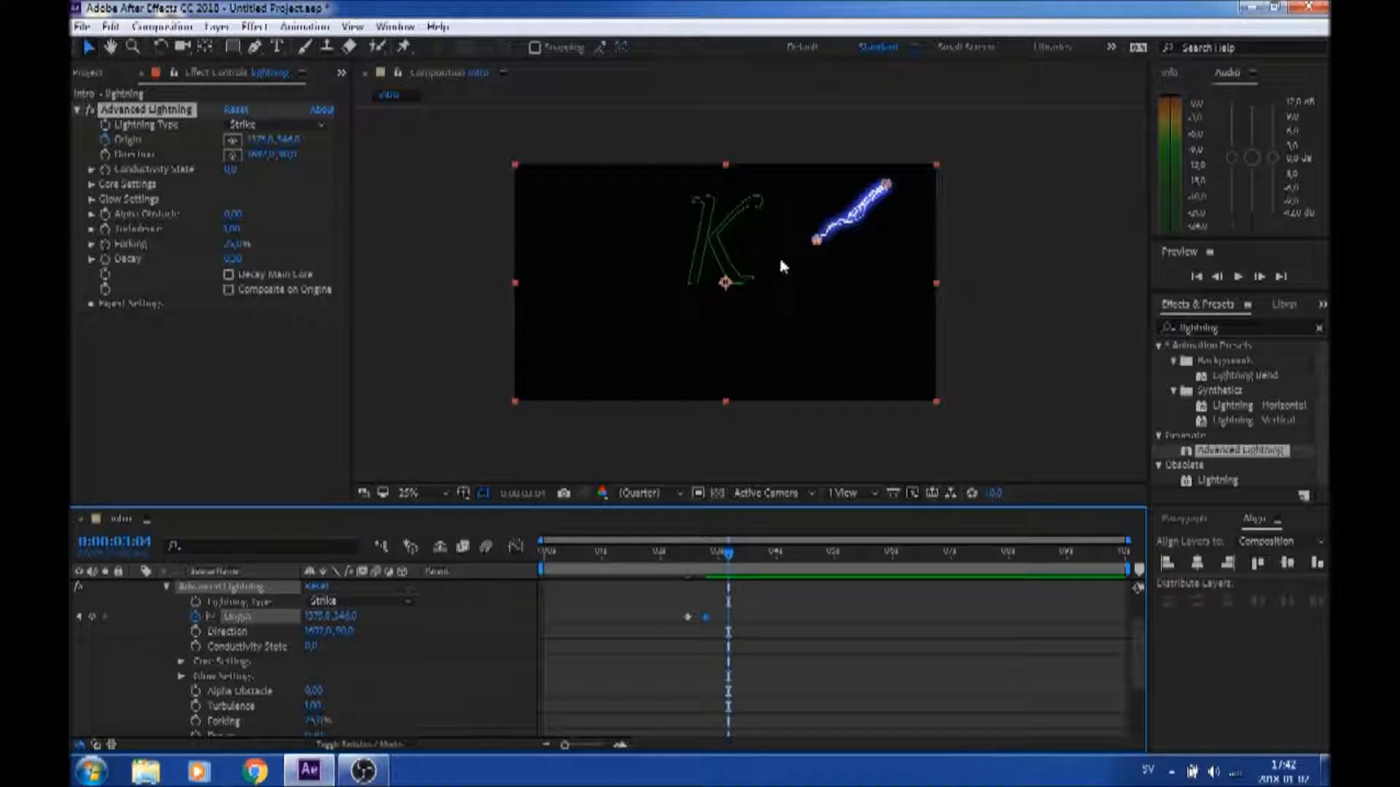
{"action": "left_click_drag", "start_coordinate": [816, 242], "coordinate": [720, 300]}
{"action": "left_click_drag", "start_coordinate": [728, 561], "coordinate": [763, 560]}
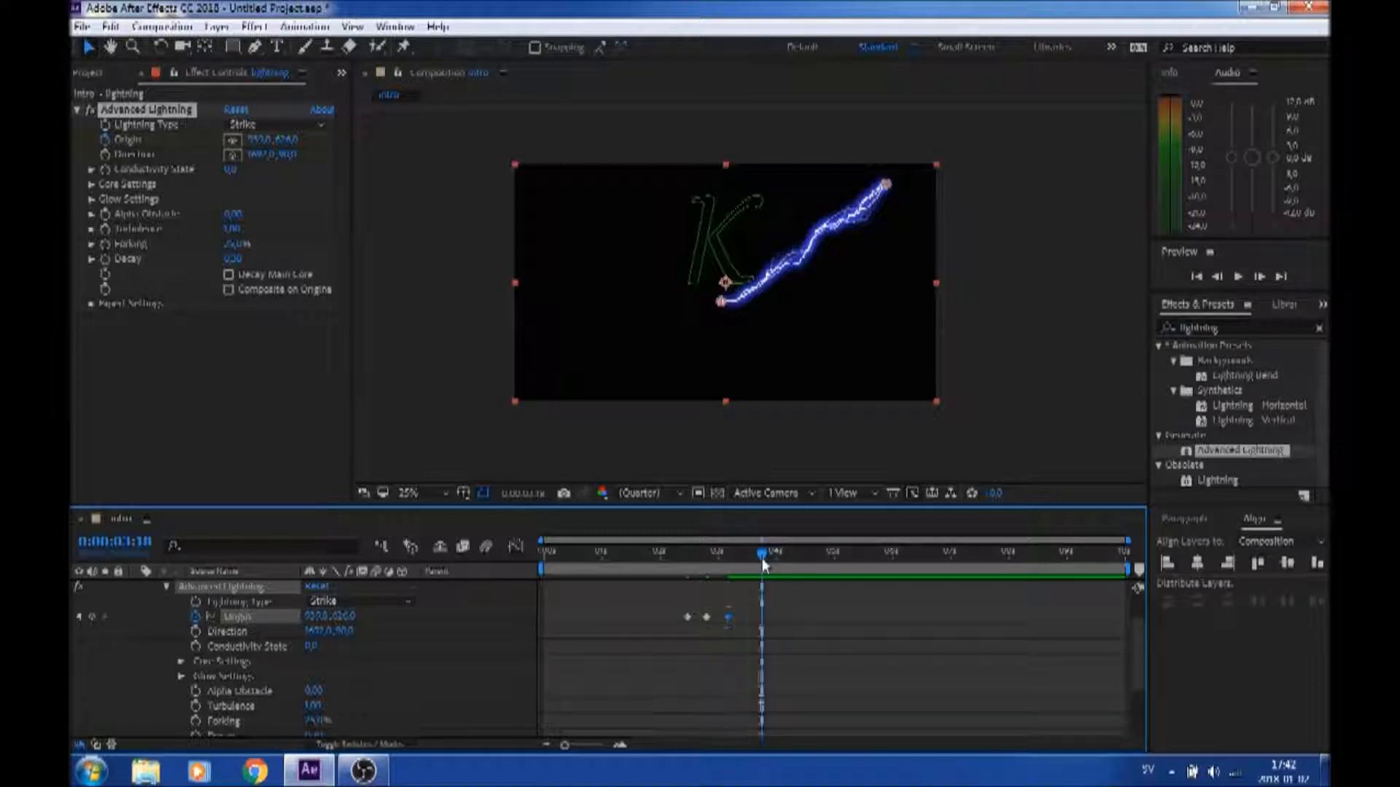
{"action": "left_click_drag", "start_coordinate": [722, 307], "coordinate": [667, 345]}
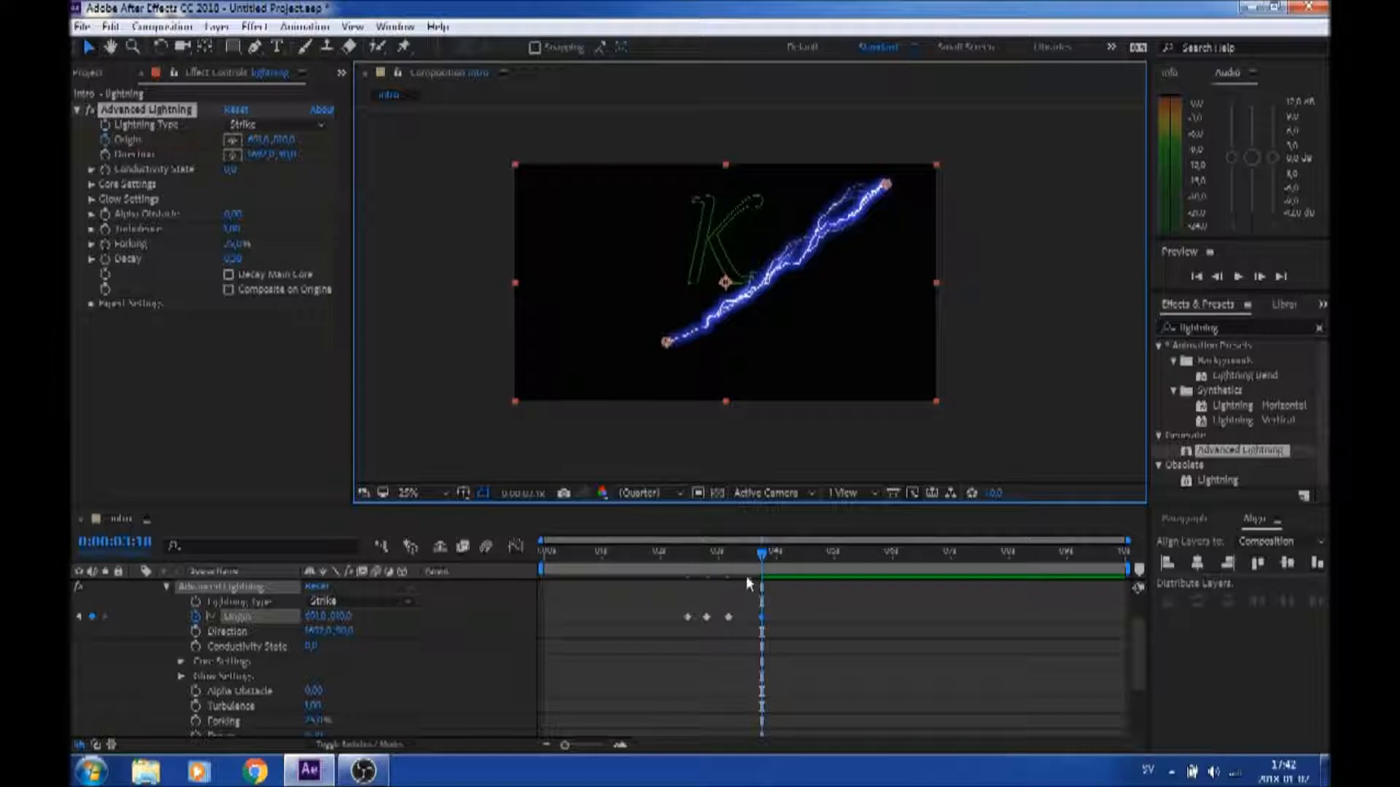
Keyframe the Advanced Lightning Origin at about 863, 830 at 0:00:04:04 and at about 1095, 834 at 0:00:04:12
{"action": "left_click_drag", "start_coordinate": [769, 562], "coordinate": [786, 557]}
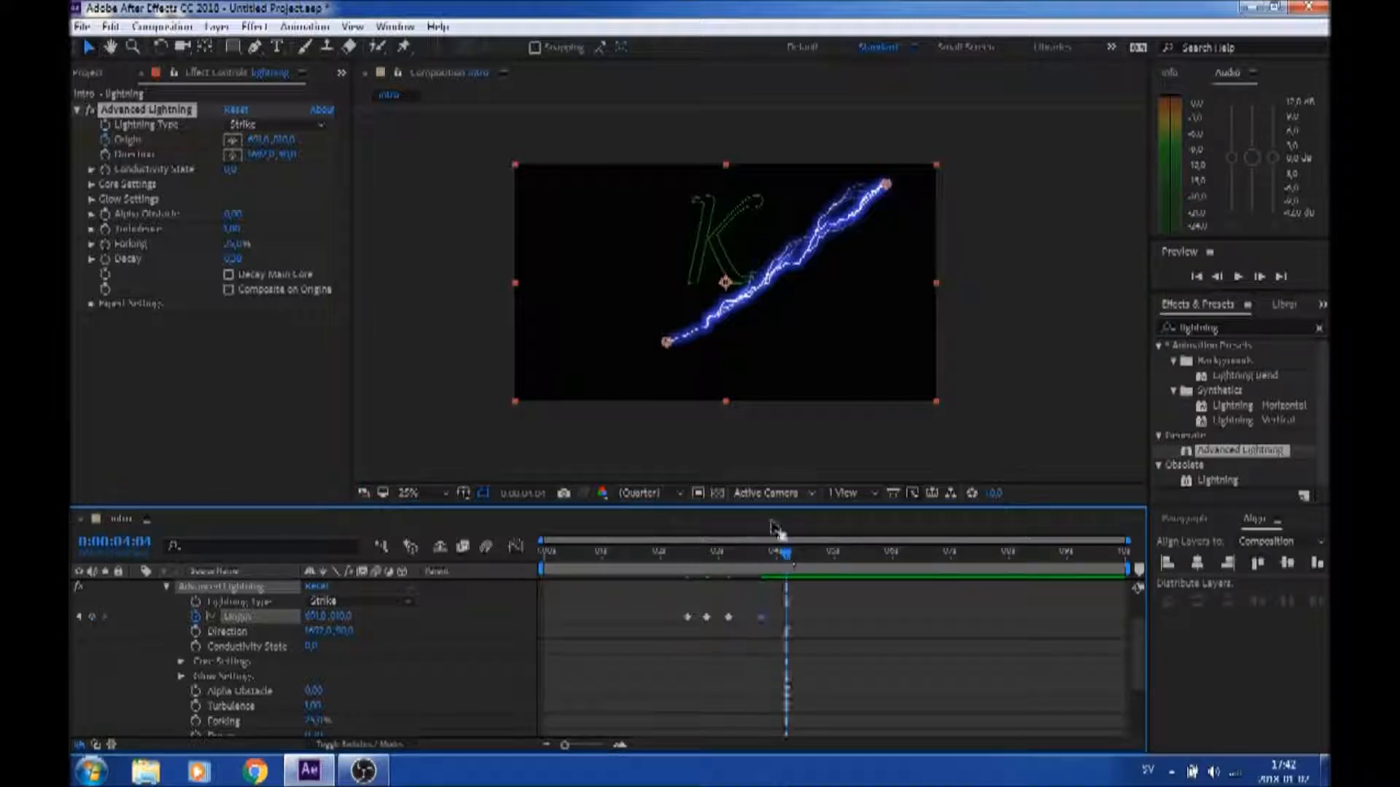
{"action": "left_click_drag", "start_coordinate": [671, 345], "coordinate": [709, 351]}
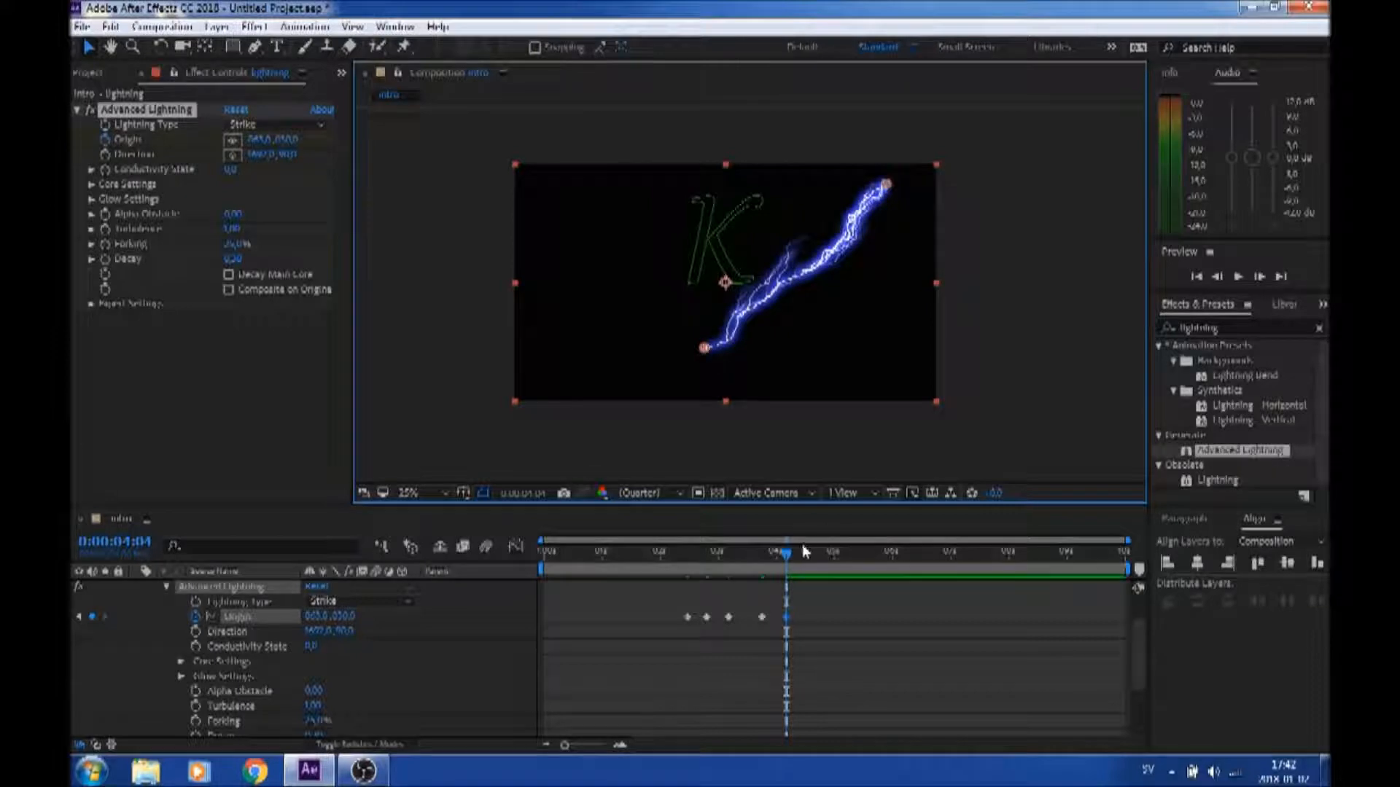
{"action": "left_click_drag", "start_coordinate": [788, 558], "coordinate": [807, 562]}
{"action": "left_click_drag", "start_coordinate": [704, 349], "coordinate": [756, 349]}
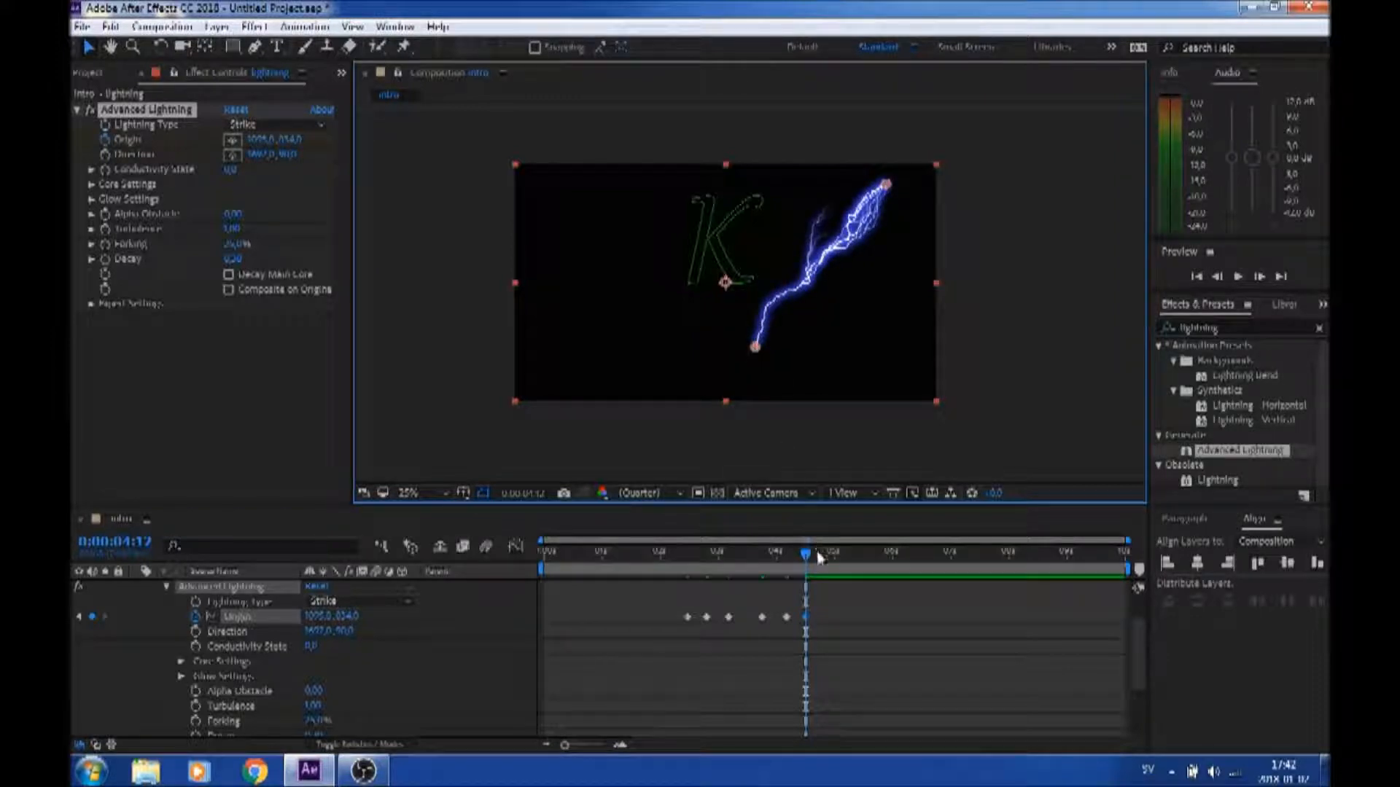
Keyframe the Advanced Lightning Origin at about 1175, 842 at 0:00:04:22 and at about 1307, 854 at 0:00:05:05
{"action": "left_click_drag", "start_coordinate": [806, 556], "coordinate": [829, 558]}
{"action": "left_click_drag", "start_coordinate": [758, 353], "coordinate": [776, 353]}
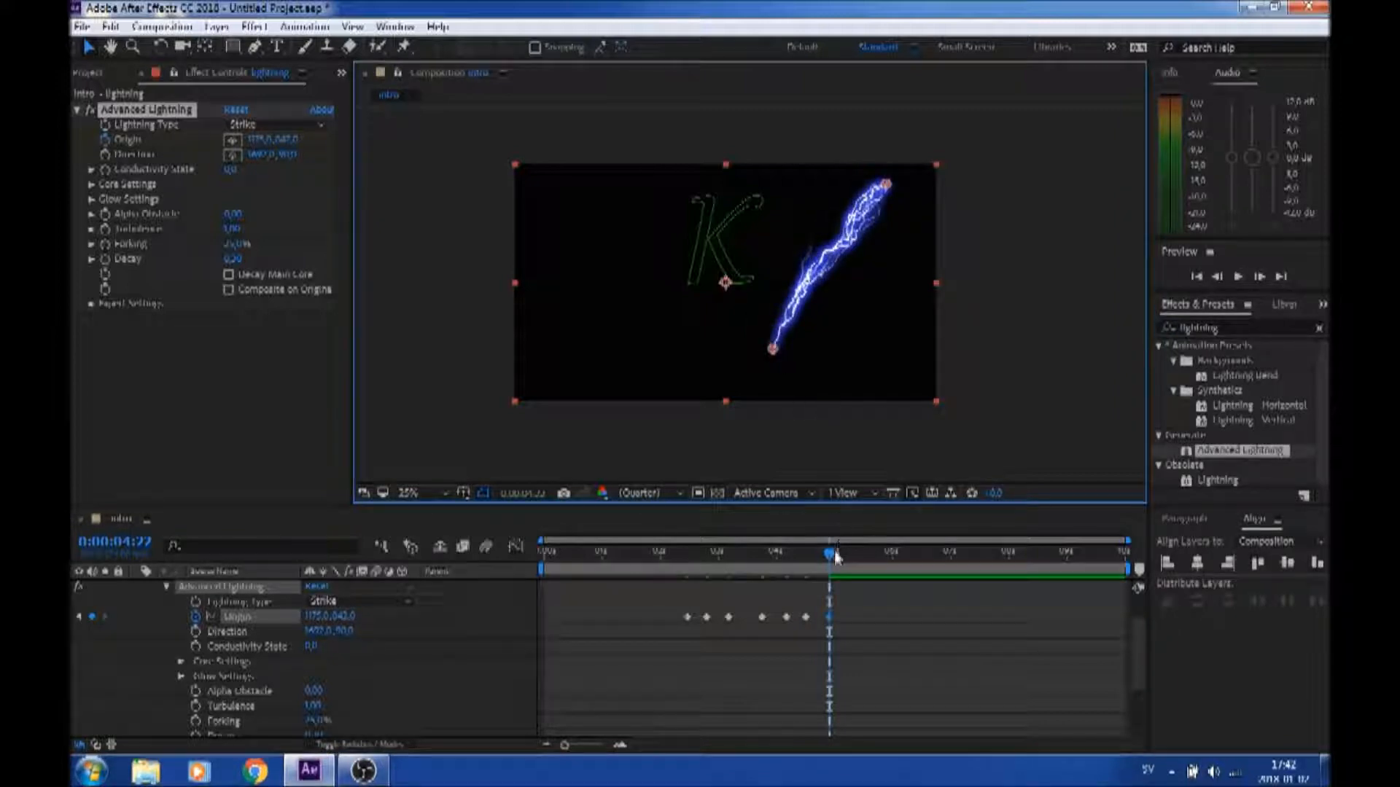
{"action": "left_click_drag", "start_coordinate": [835, 557], "coordinate": [851, 560]}
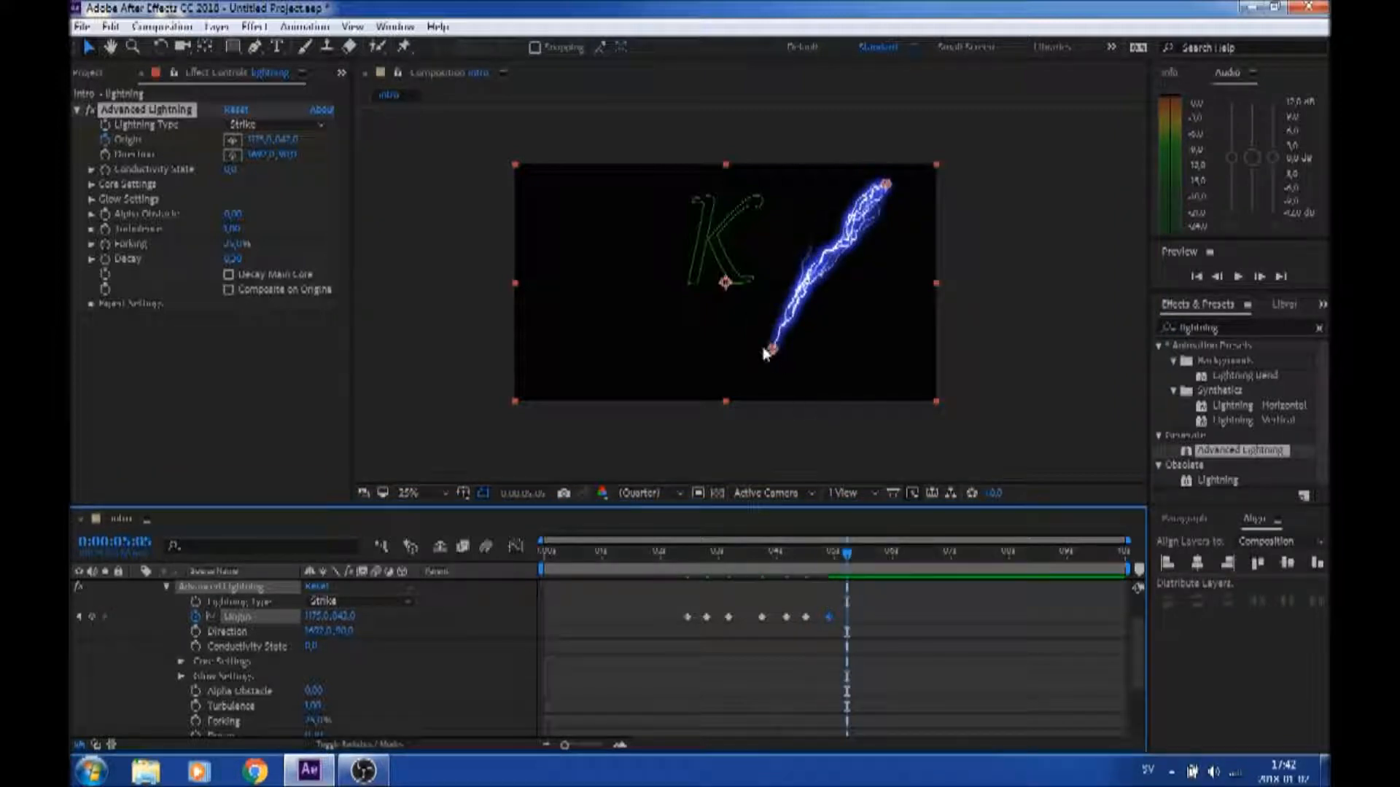
{"action": "left_click_drag", "start_coordinate": [773, 350], "coordinate": [802, 352]}
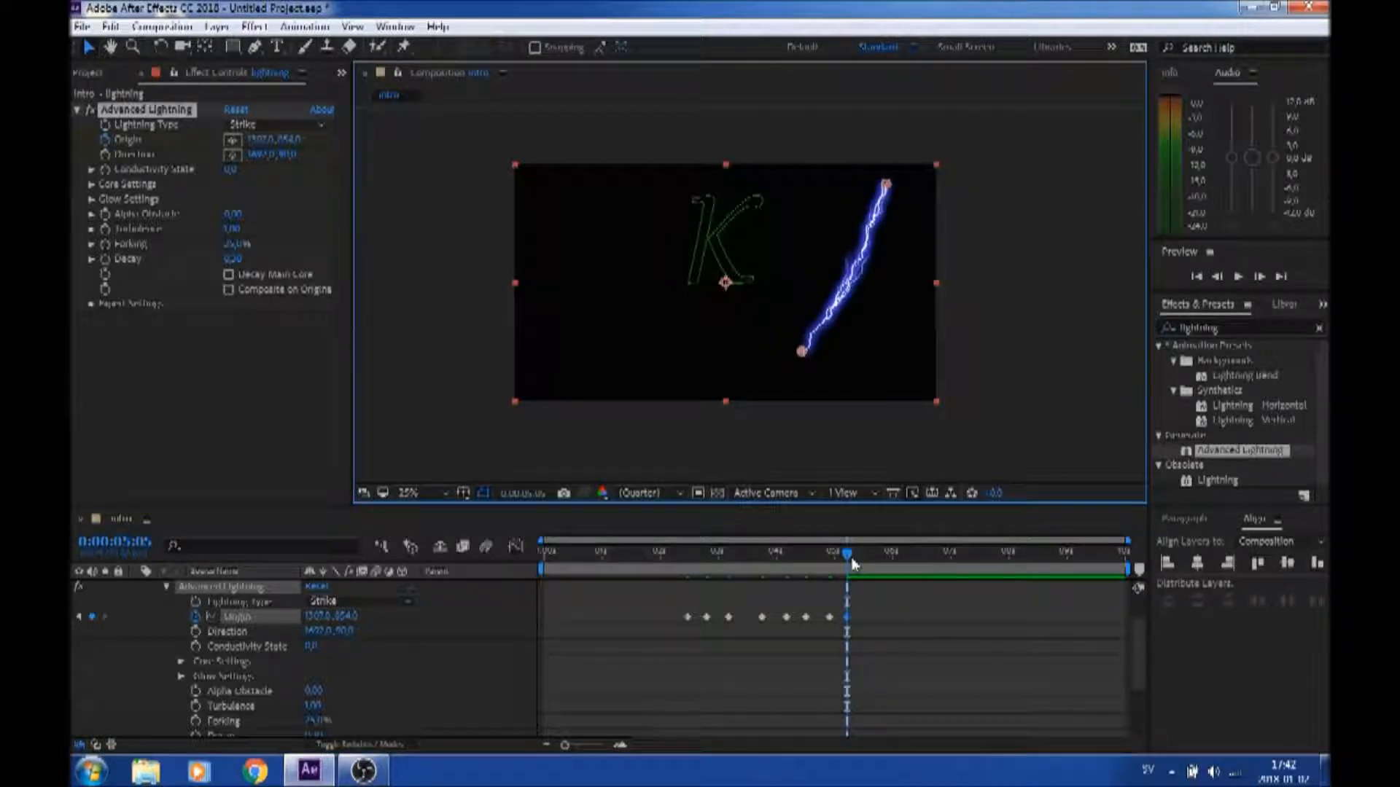
Keyframe the Advanced Lightning Origin at about 1467, 870 at 0:00:05:14 and at about 1515, 650 at 0:00:05:23
{"action": "left_click_drag", "start_coordinate": [848, 555], "coordinate": [870, 555]}
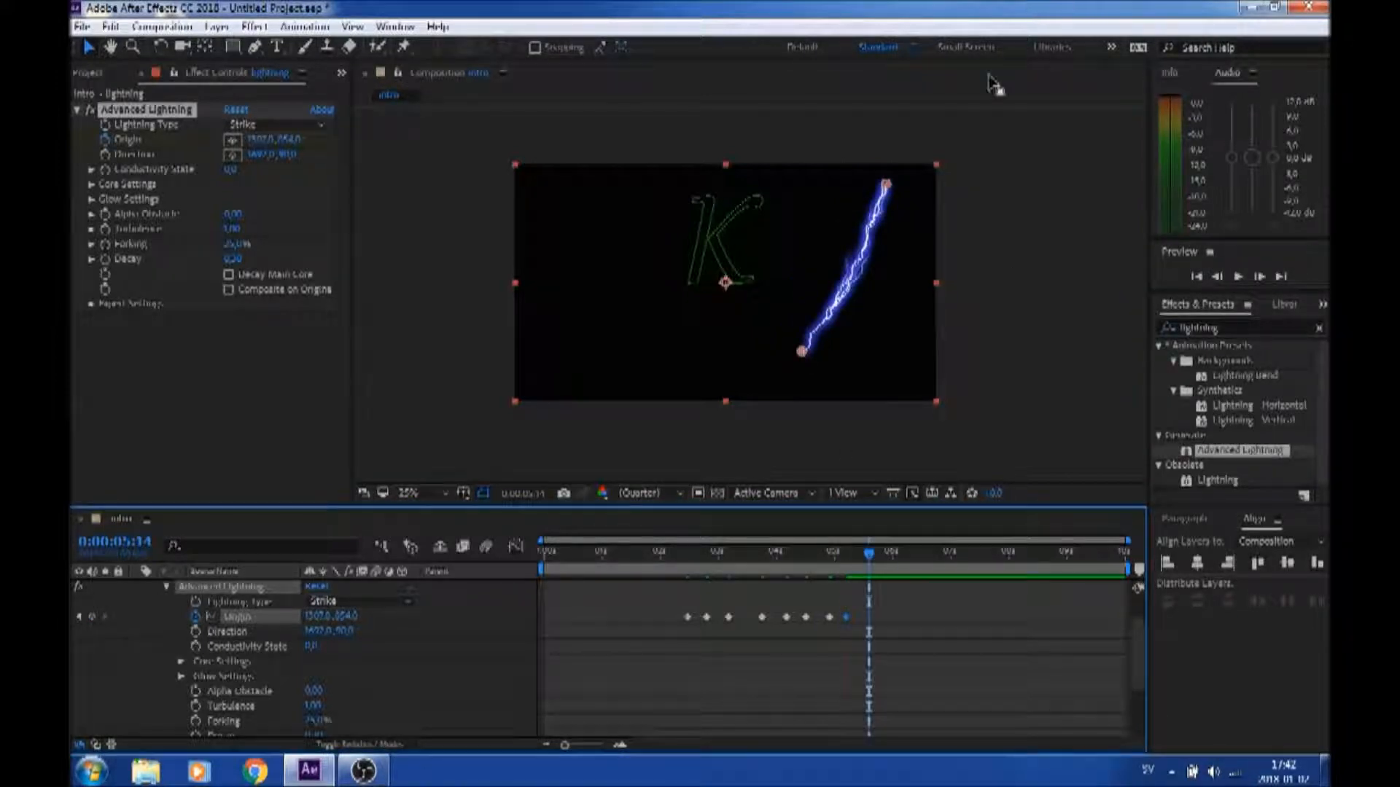
{"action": "left_click_drag", "start_coordinate": [803, 354], "coordinate": [837, 355]}
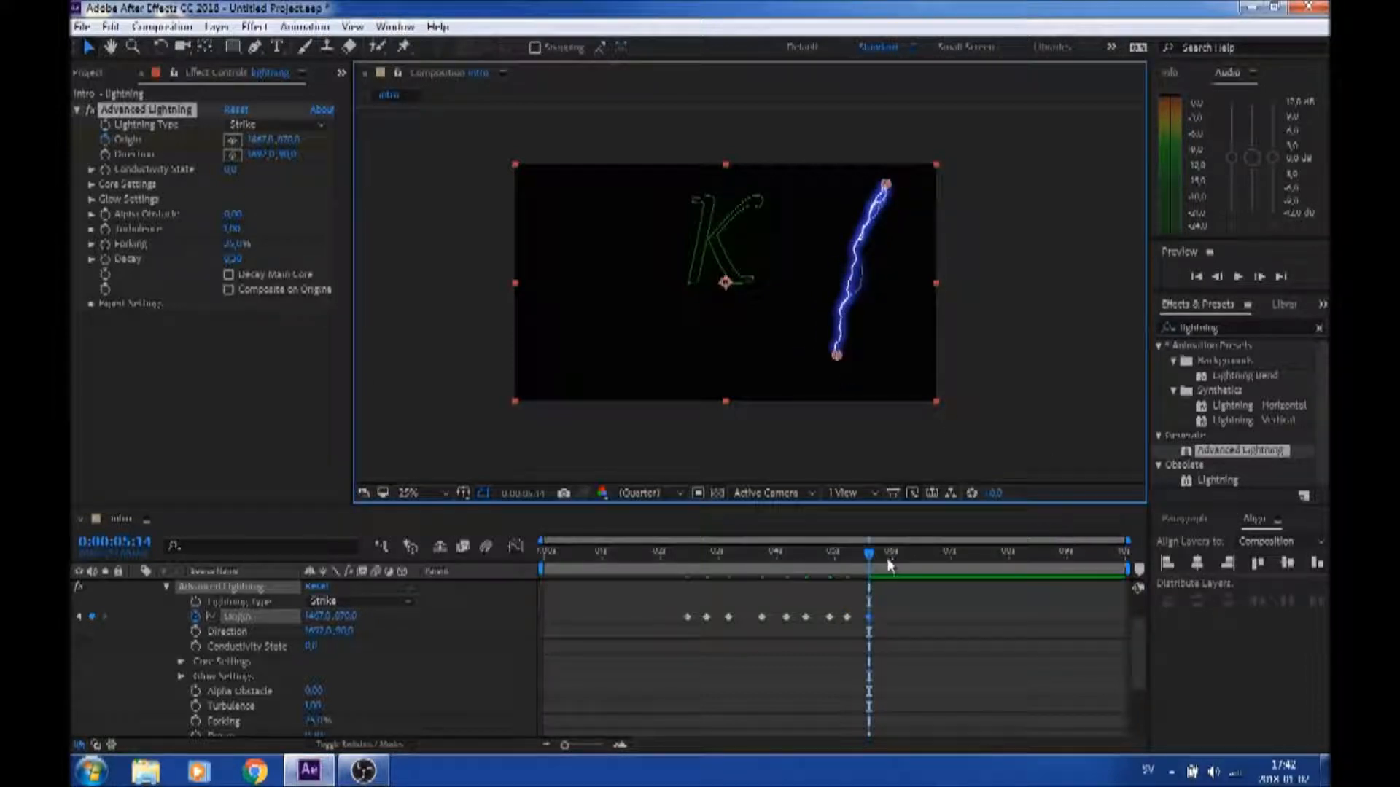
{"action": "left_click_drag", "start_coordinate": [873, 554], "coordinate": [891, 554]}
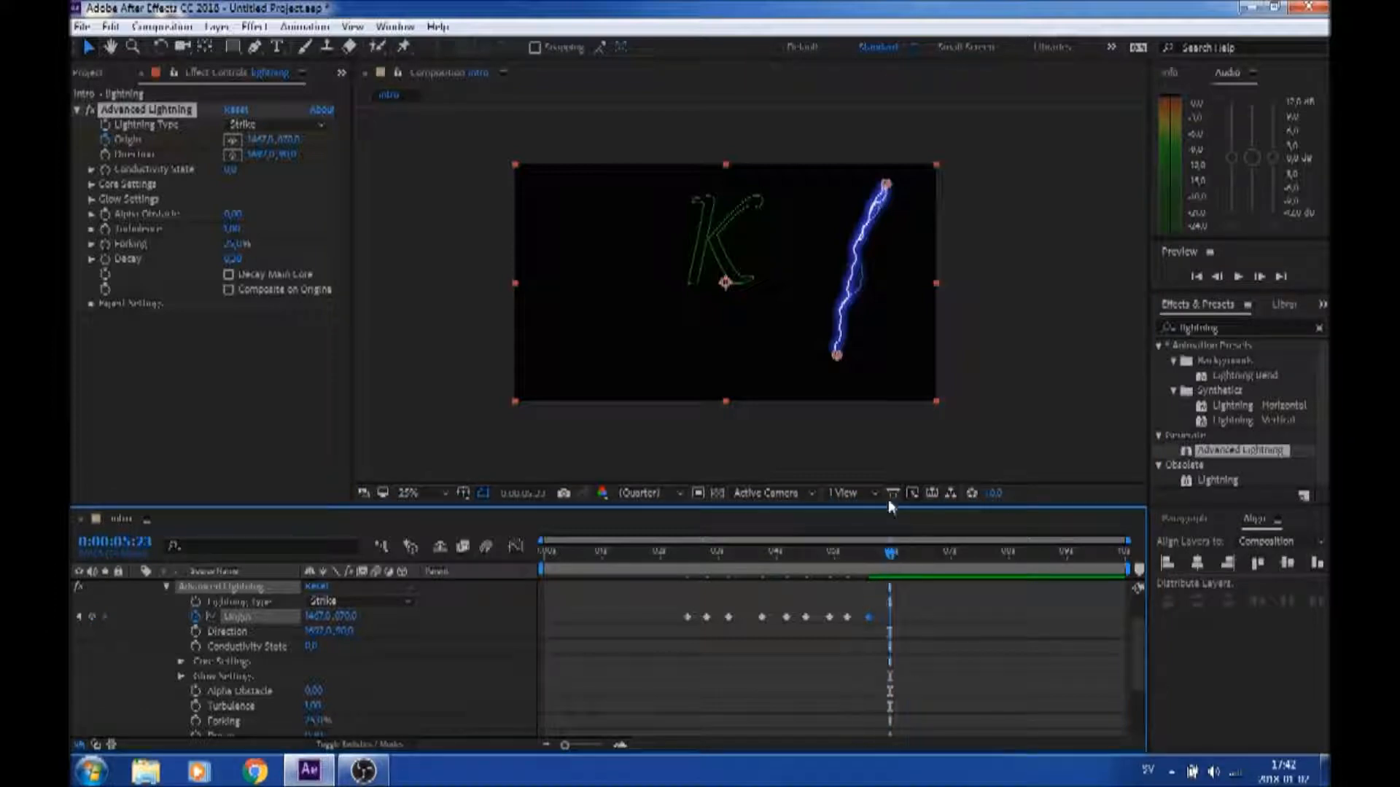
{"action": "left_click_drag", "start_coordinate": [839, 363], "coordinate": [848, 315]}
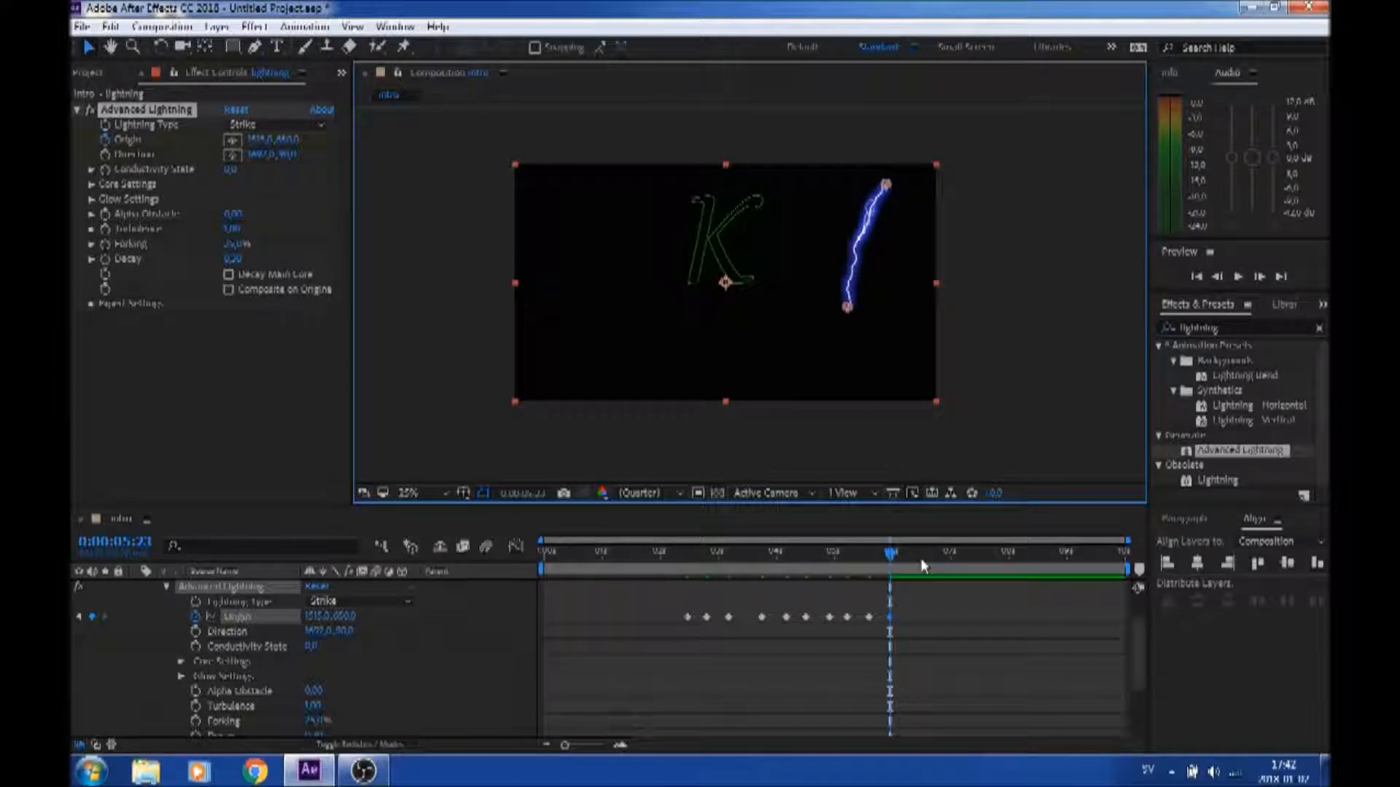
Keyframe the Advanced Lightning Origin at about 1579, 390 at 0:00:06:05, and bring it back onto the direction point at 0:00:06:18
{"action": "left_click_drag", "start_coordinate": [890, 559], "coordinate": [905, 555]}
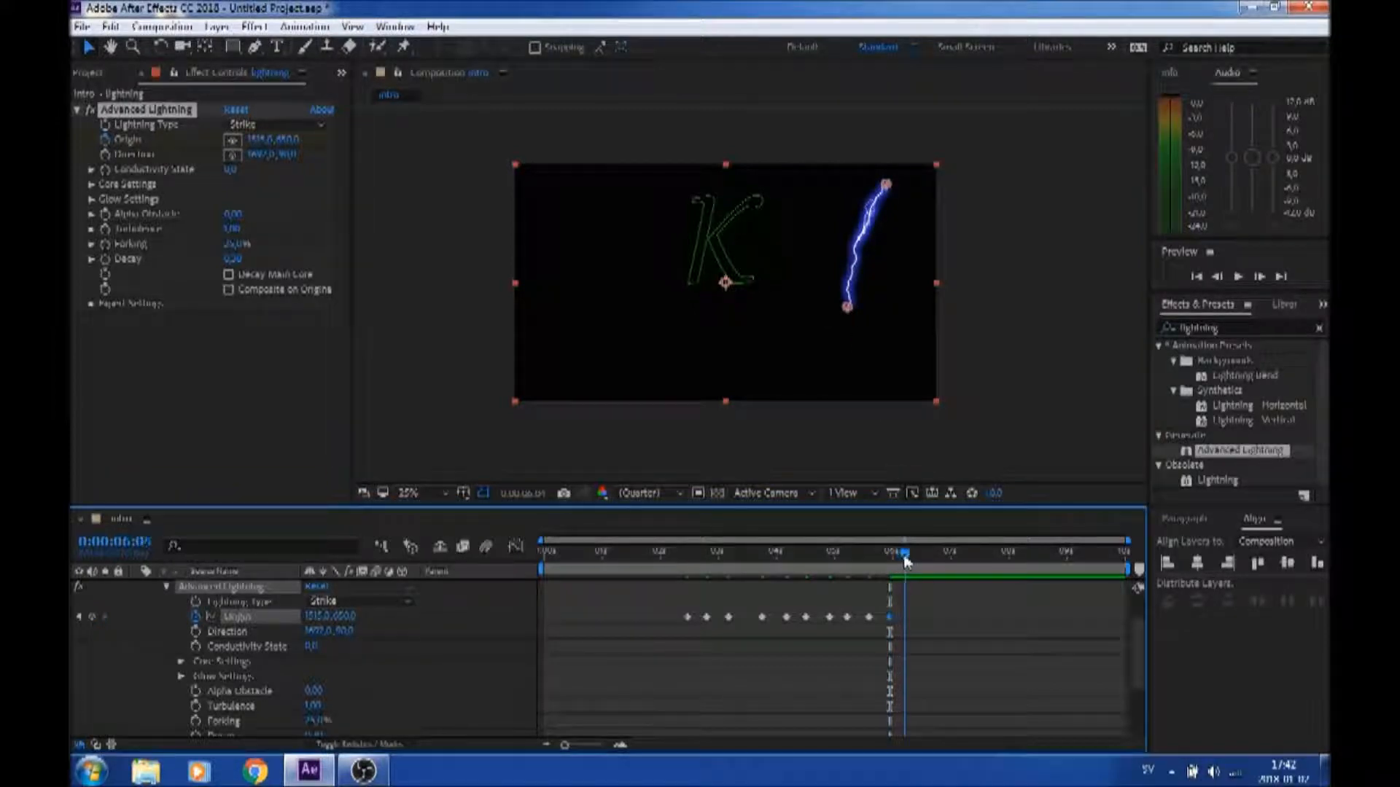
{"action": "left_click_drag", "start_coordinate": [850, 311], "coordinate": [865, 256]}
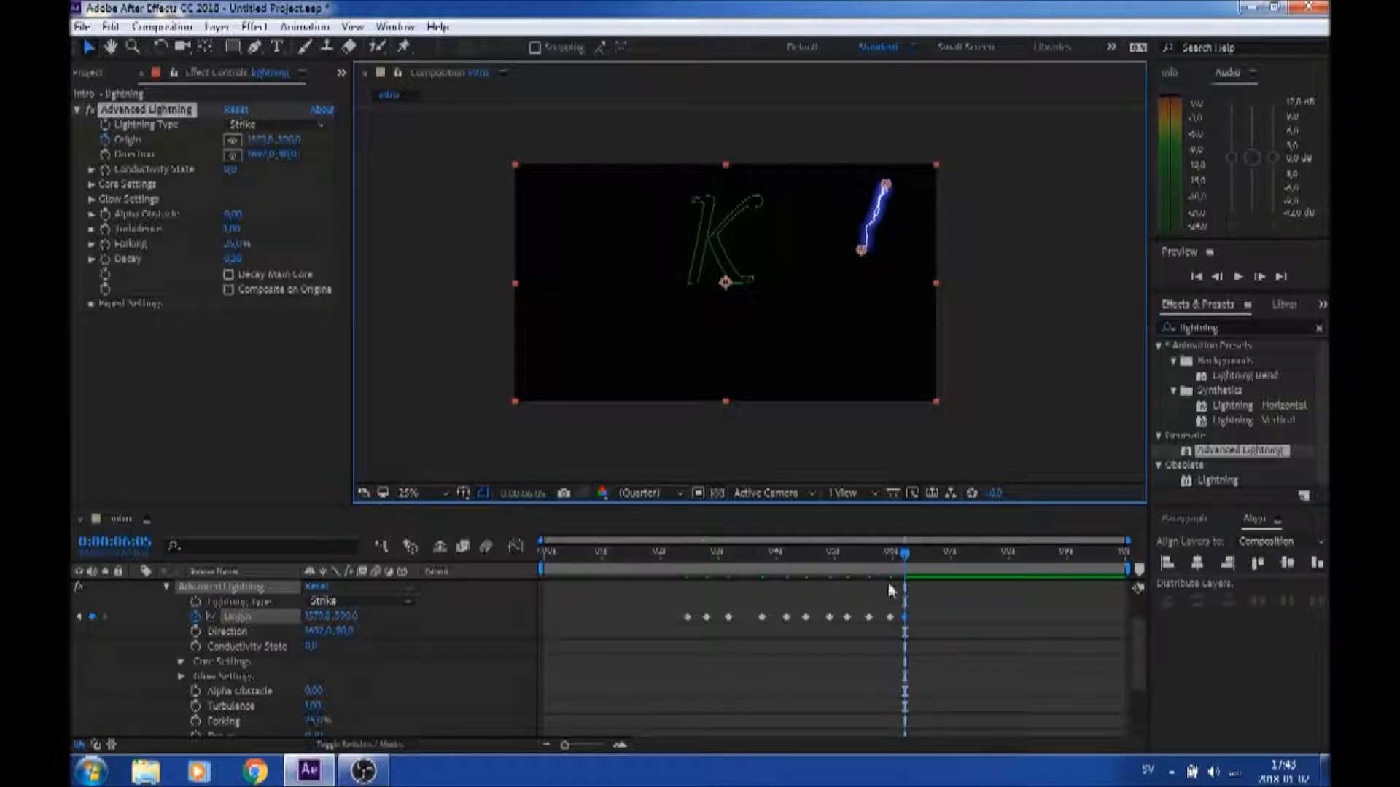
{"action": "left_click", "coordinate": [917, 555]}
{"action": "left_click_drag", "start_coordinate": [917, 555], "coordinate": [936, 556]}
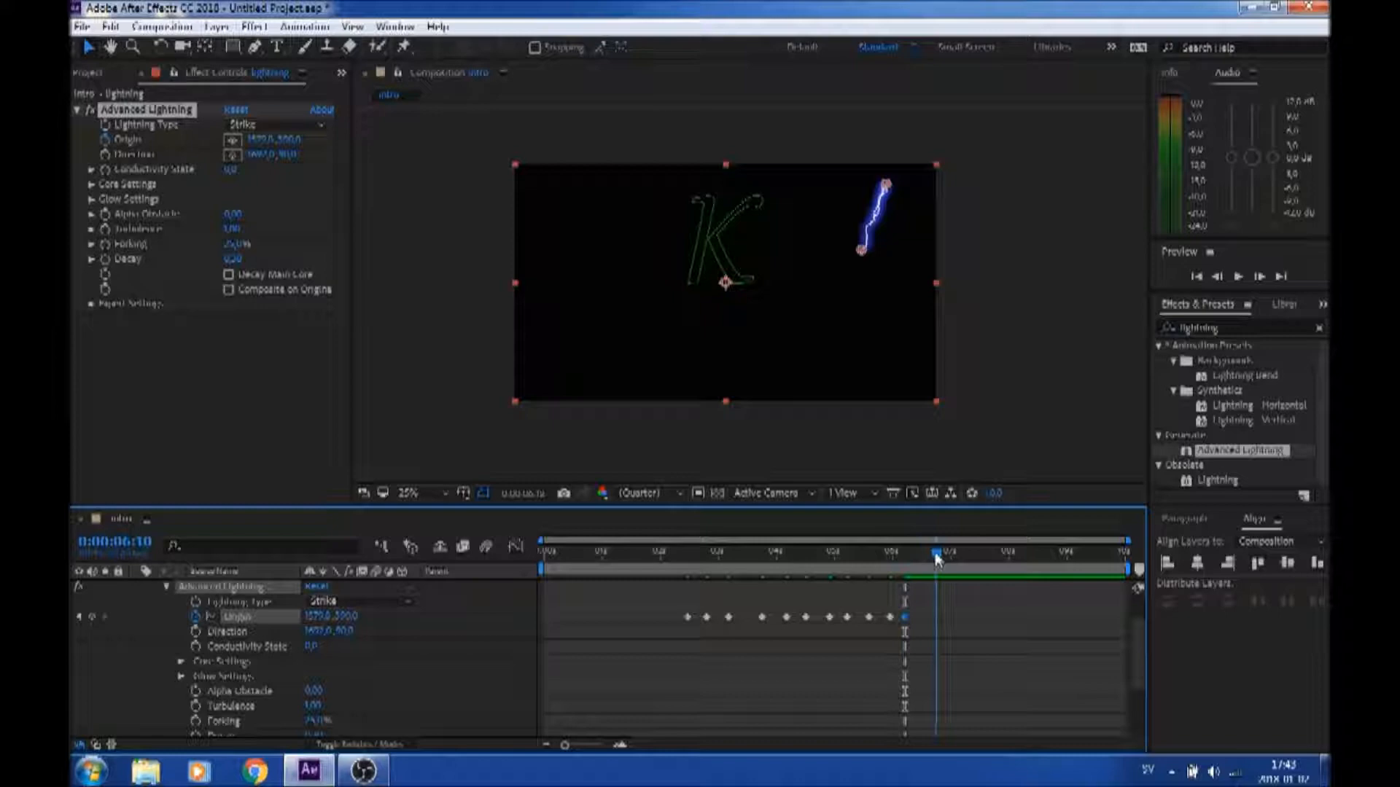
{"action": "left_click_drag", "start_coordinate": [861, 246], "coordinate": [892, 189]}
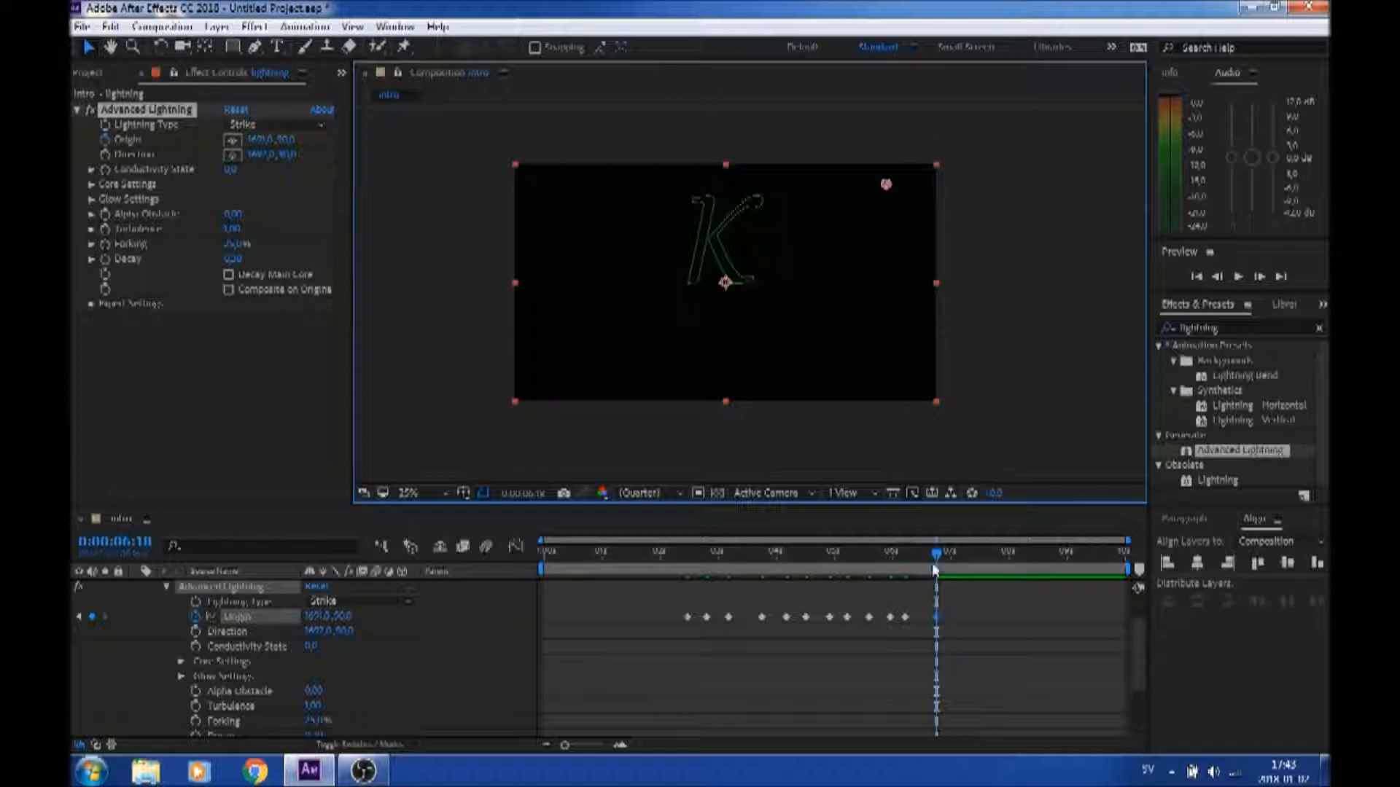
With the time at 0:00:04:04, collapse the lightning layer's properties and add a new text layer
{"action": "mouse_move", "coordinate": [939, 559]}
{"action": "left_mouse_down"}
{"action": "mouse_move", "coordinate": [543, 576]}
{"action": "mouse_move", "coordinate": [561, 588]}
{"action": "mouse_move", "coordinate": [939, 585]}
{"action": "left_mouse_up"}
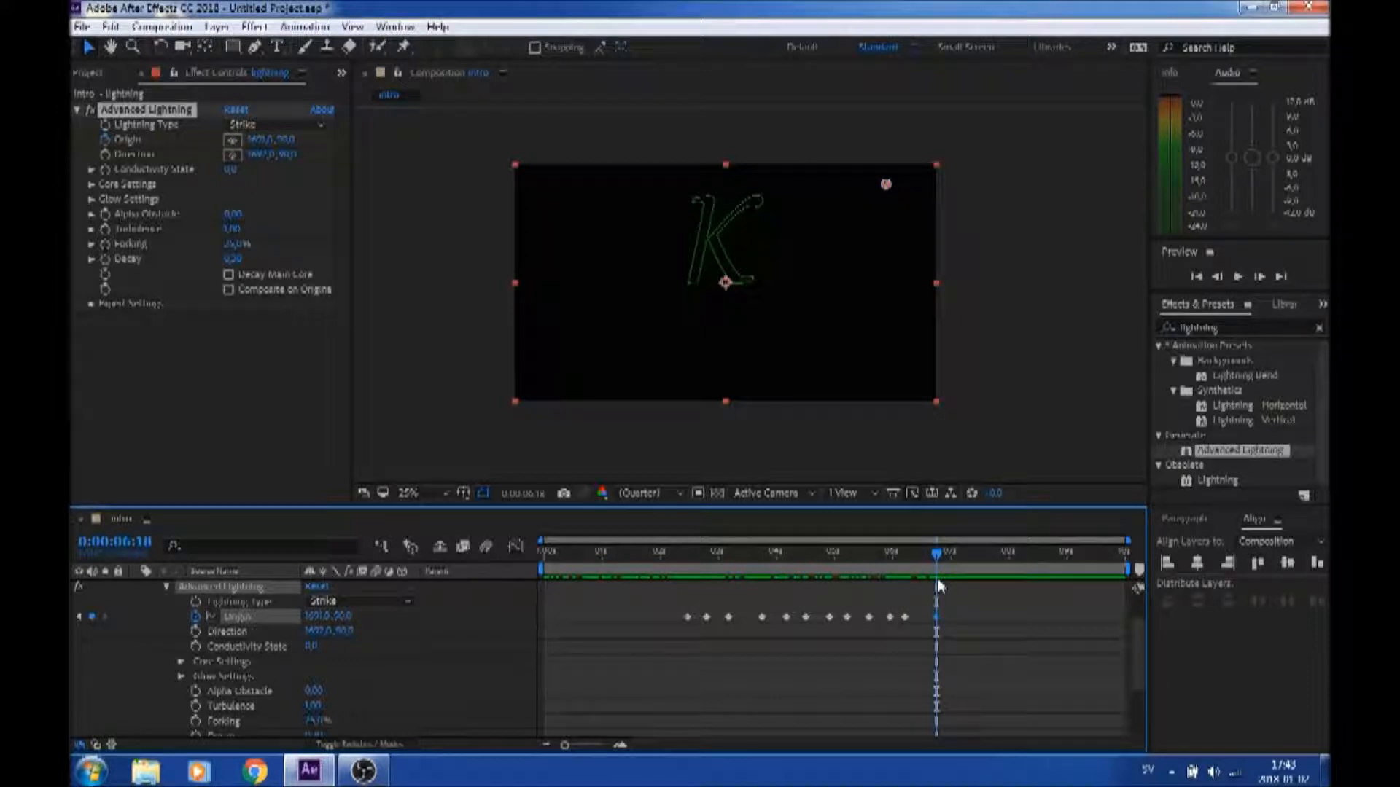
{"action": "left_click_drag", "start_coordinate": [933, 583], "coordinate": [789, 589]}
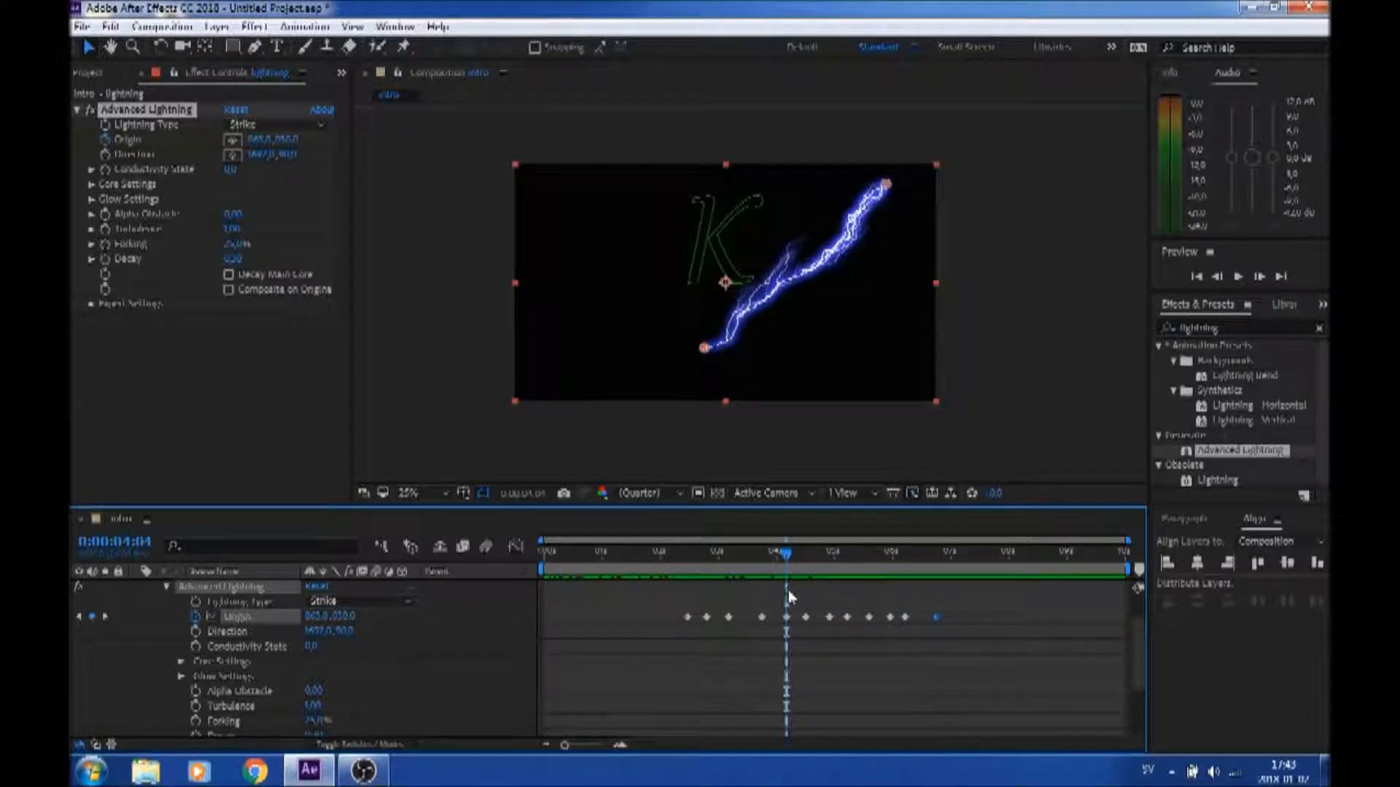
{"action": "scroll", "coordinate": [217, 602], "scroll_direction": "up", "scroll_amount": 3}
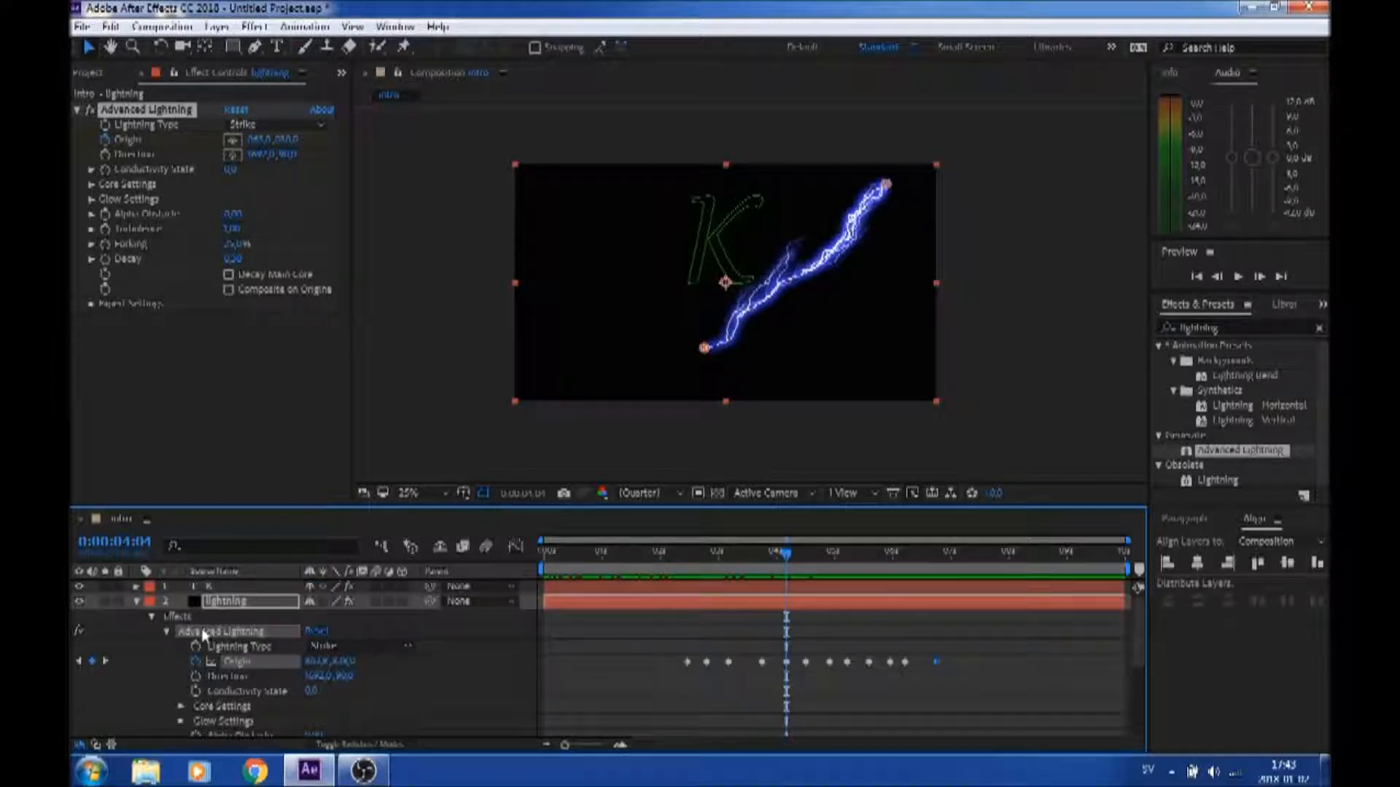
{"action": "left_click", "coordinate": [136, 602]}
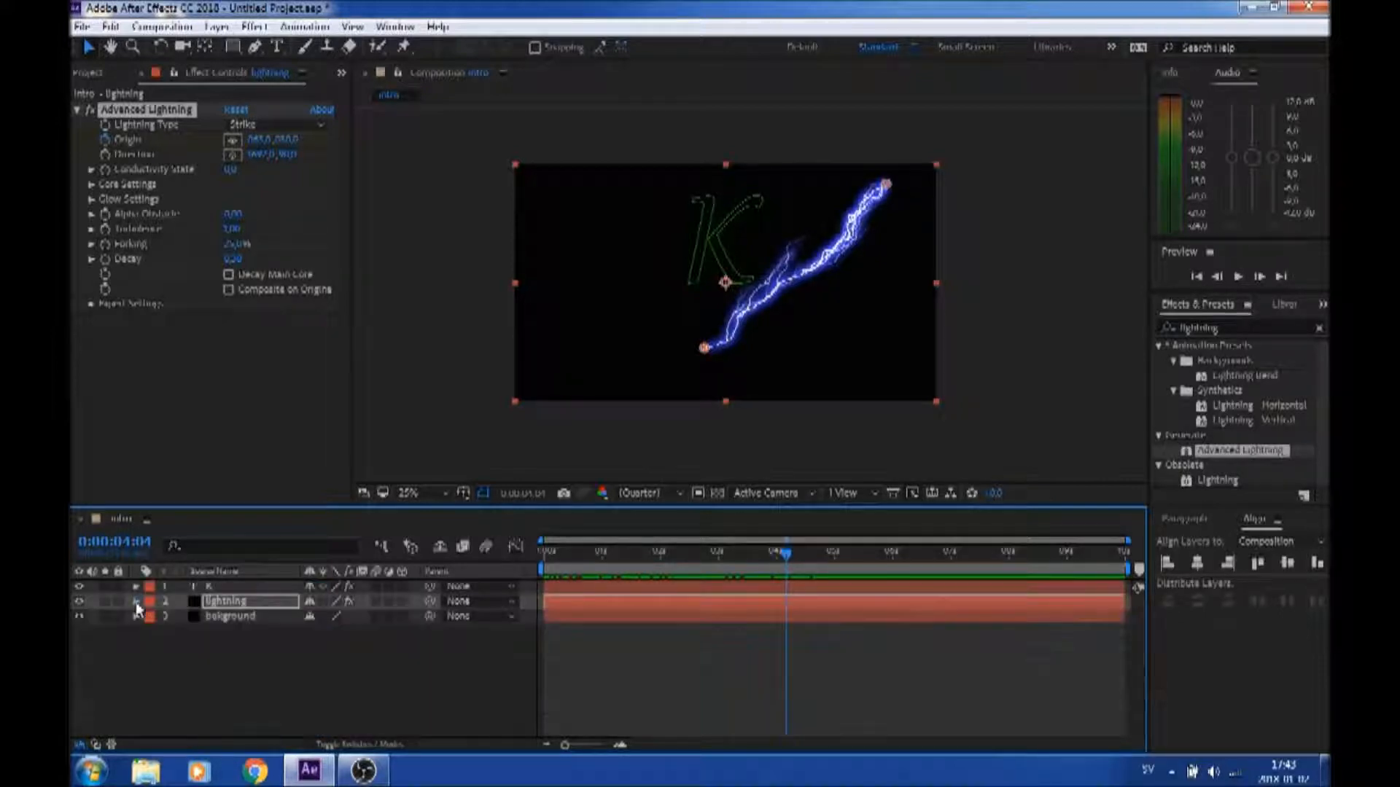
{"action": "right_click", "coordinate": [225, 656]}
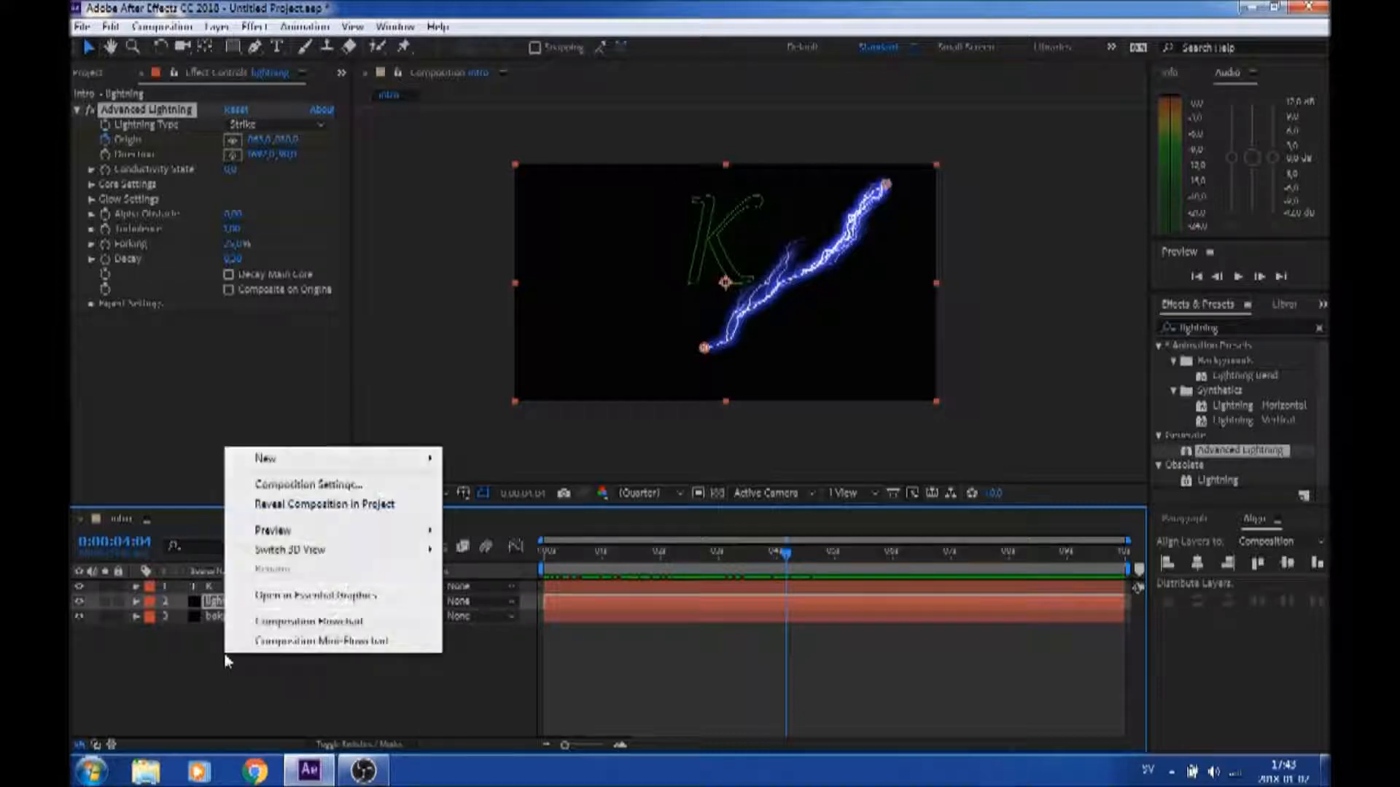
{"action": "mouse_move", "coordinate": [325, 461]}
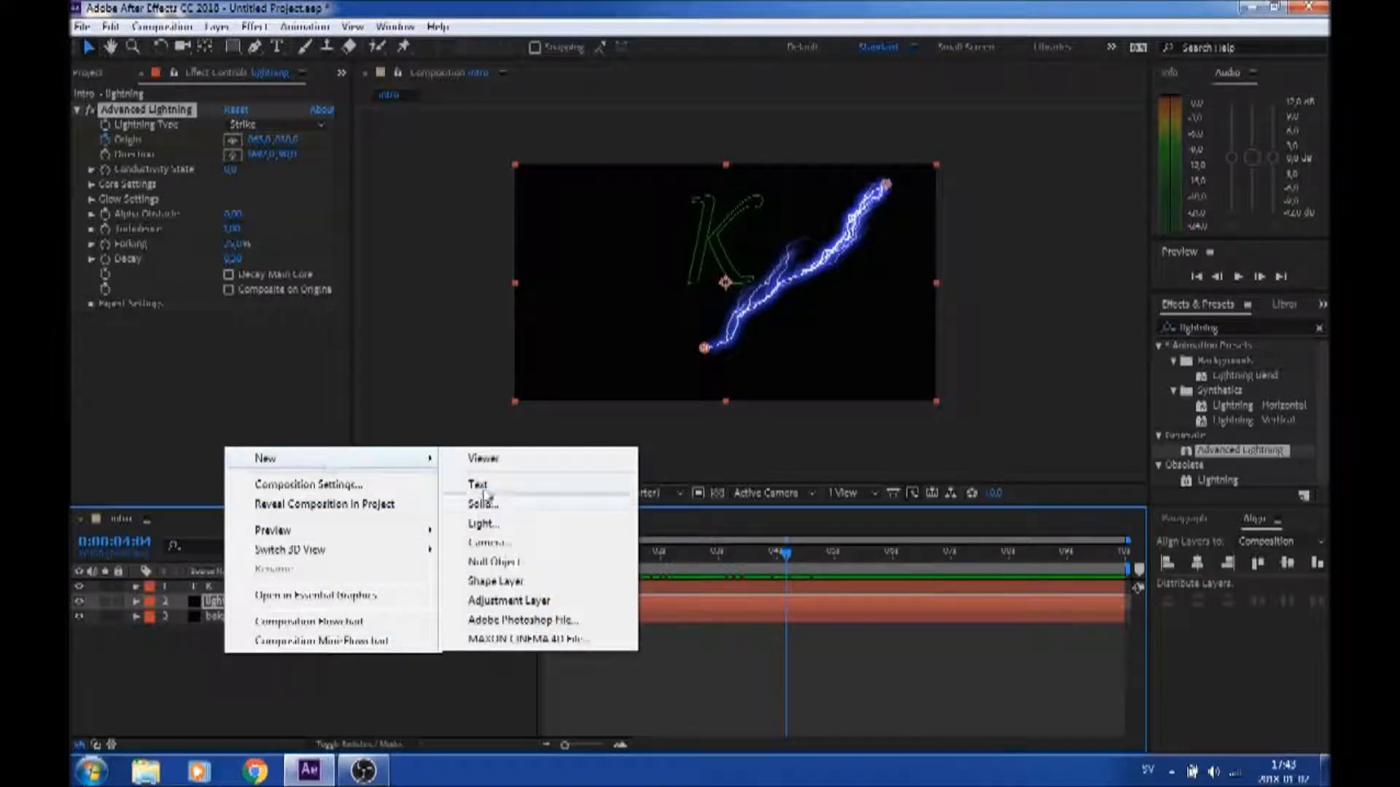
{"action": "left_click", "coordinate": [503, 486]}
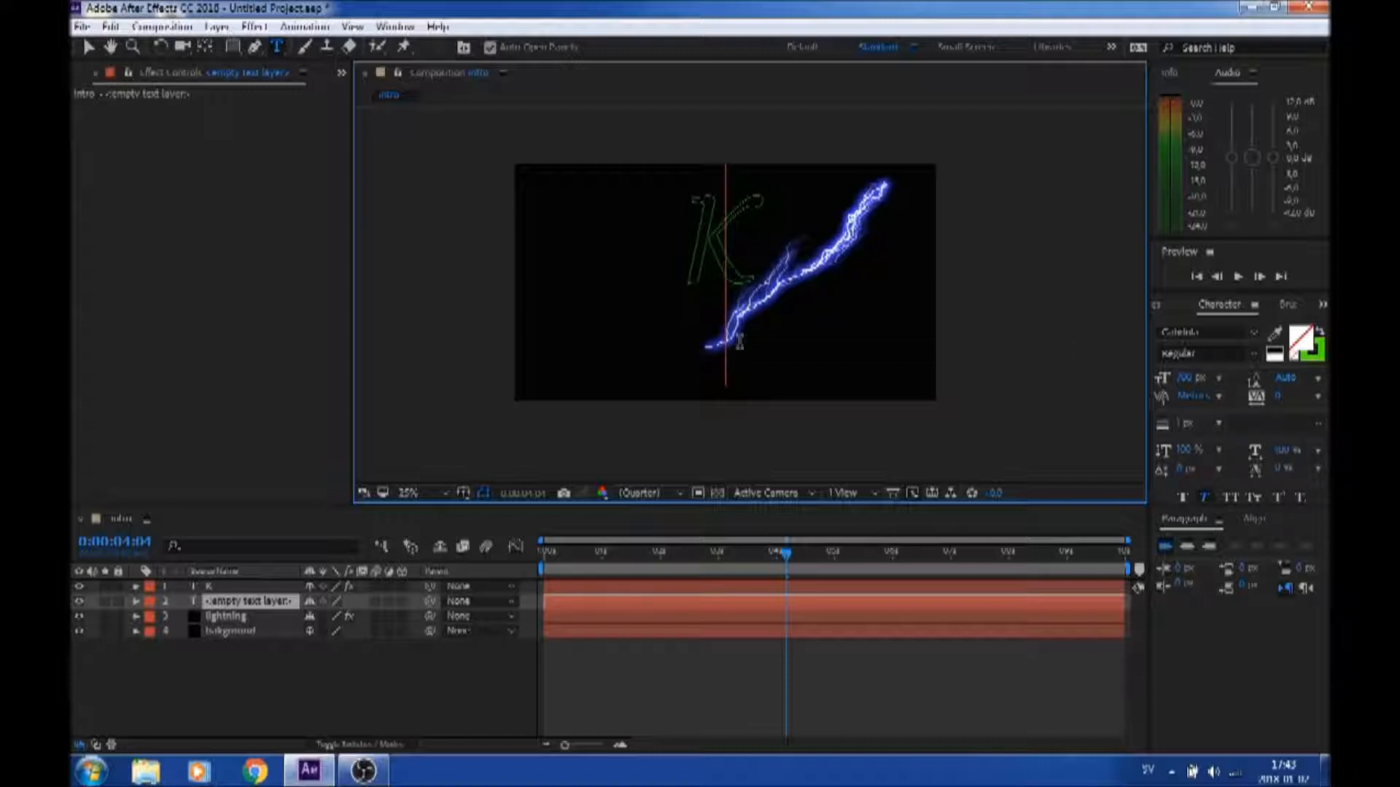
Set the new text's font size to 163 px and give both its fill and its stroke the same dark blue
{"action": "left_click", "coordinate": [1188, 379]}
{"action": "left_click_drag", "start_coordinate": [1182, 378], "coordinate": [761, 421]}
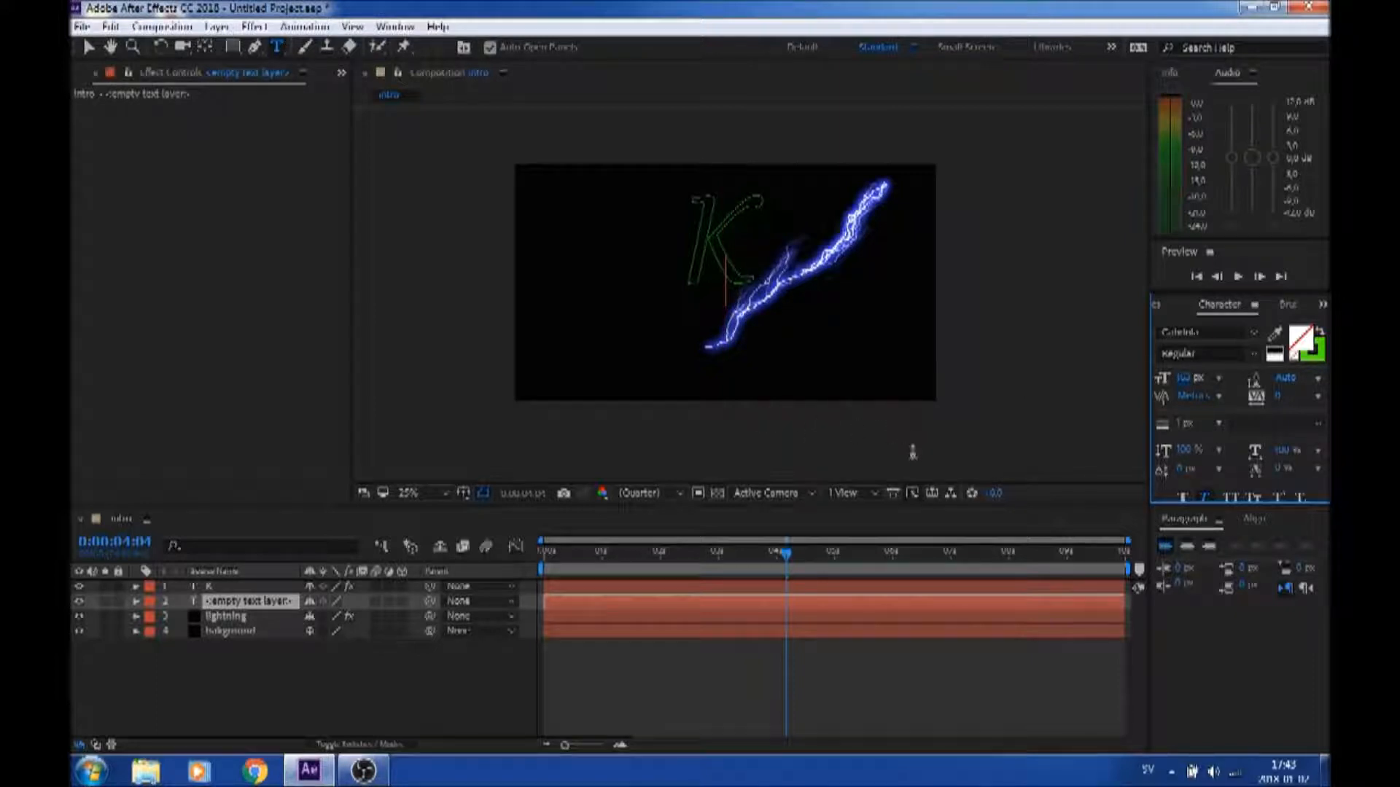
{"action": "left_click", "coordinate": [1288, 342]}
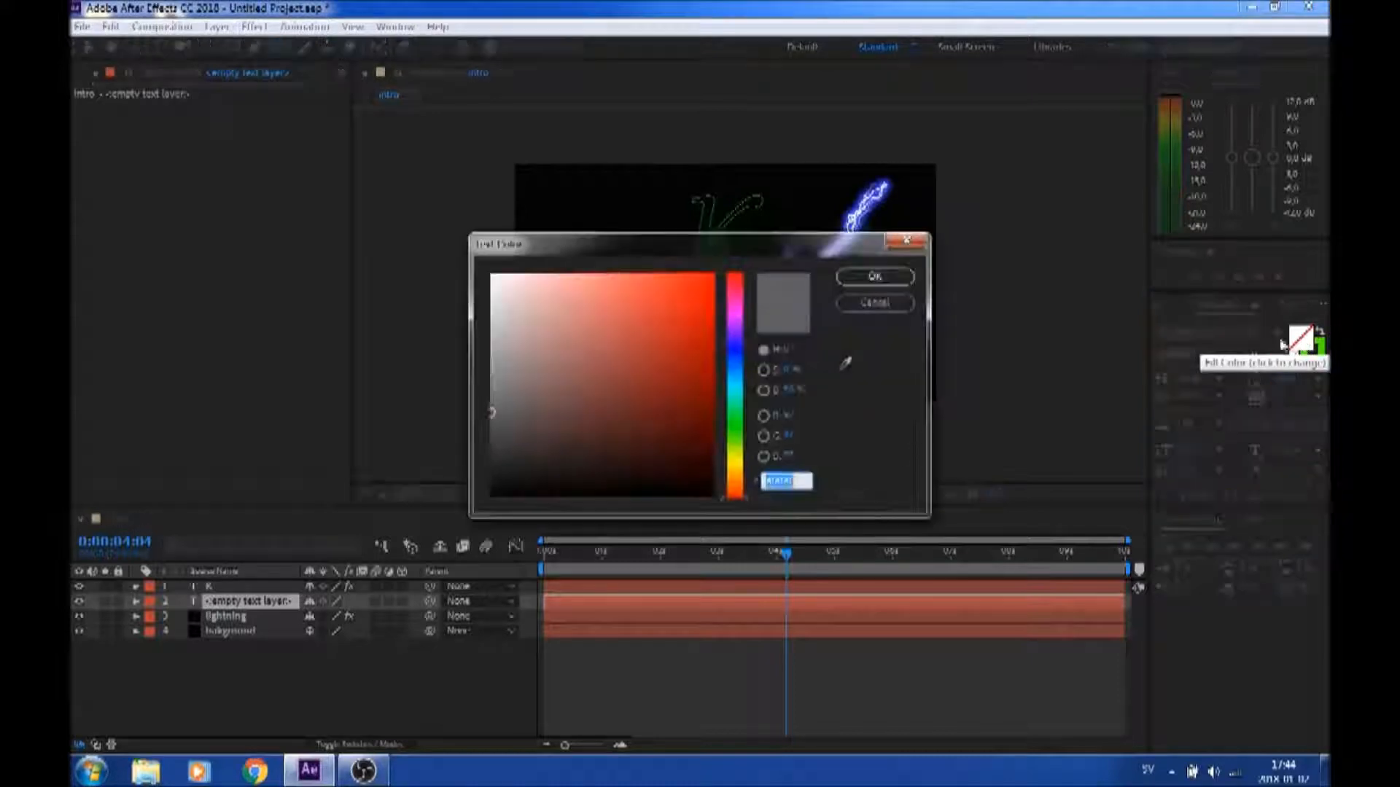
{"action": "left_click_drag", "start_coordinate": [745, 499], "coordinate": [758, 353]}
{"action": "left_click_drag", "start_coordinate": [492, 413], "coordinate": [687, 350]}
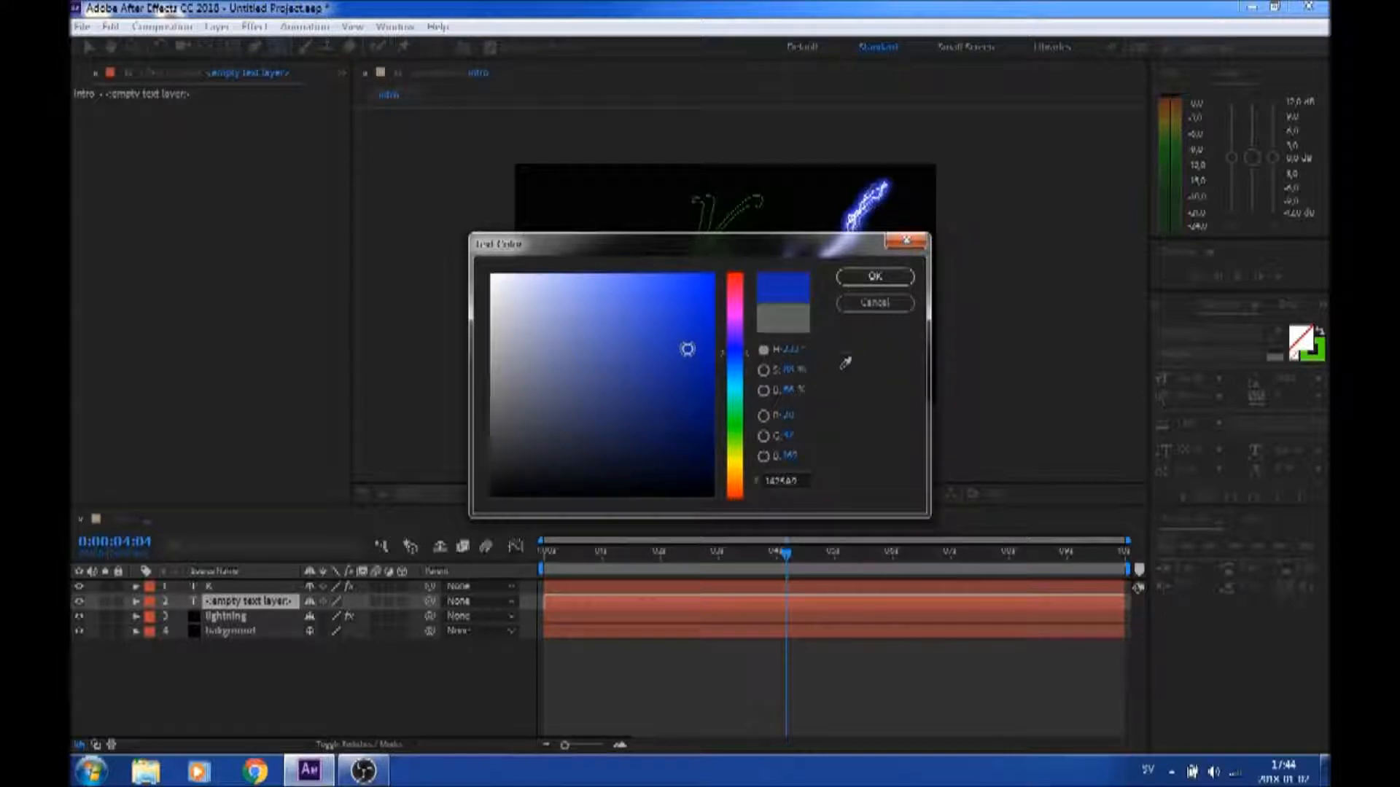
{"action": "left_click", "coordinate": [903, 276]}
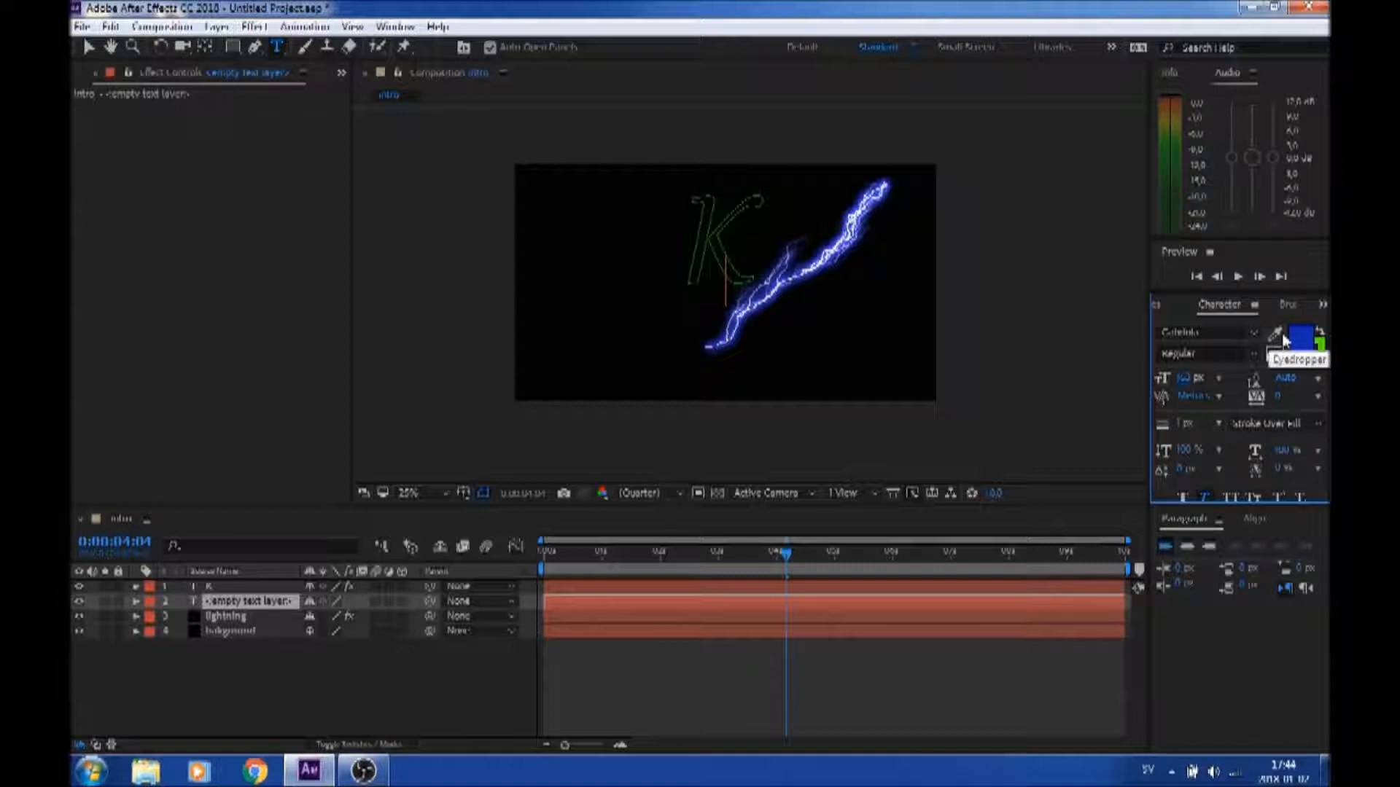
{"action": "left_click", "coordinate": [1316, 350]}
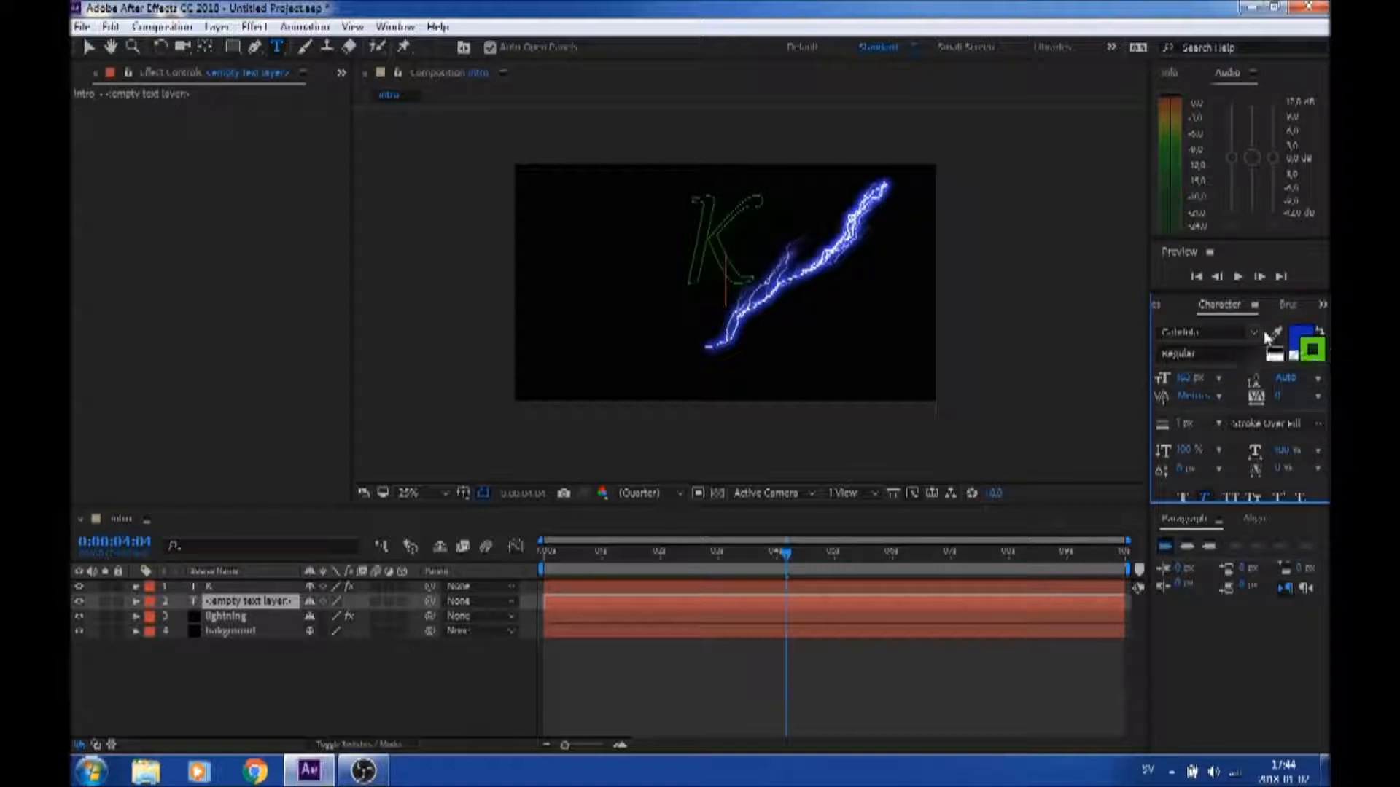
{"action": "left_click", "coordinate": [1318, 331]}
Enter the text "Klickarn" on the new layer and place it just below the large letter K
{"action": "type", "text": "K"}
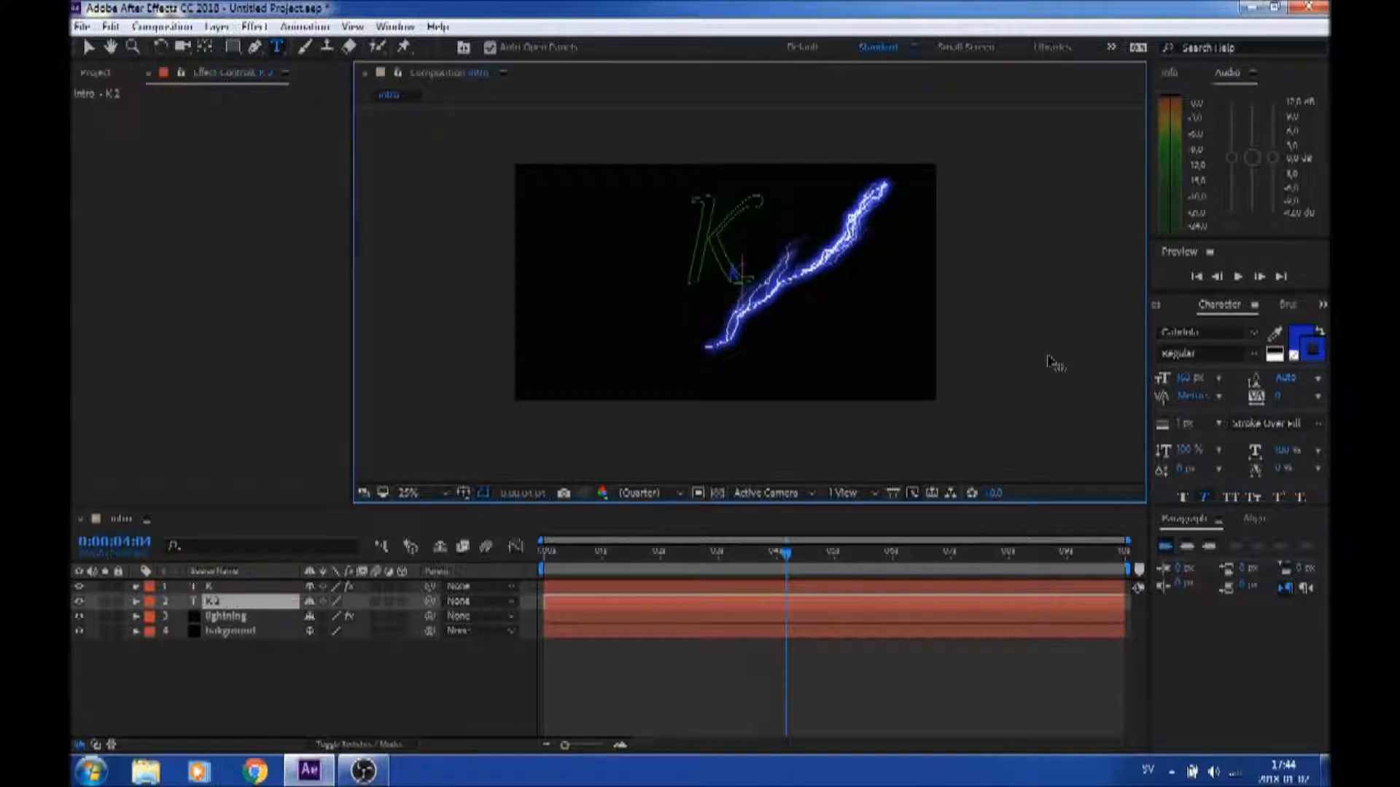
{"action": "type", "text": "licker"}
{"action": "type", "text": "m"}
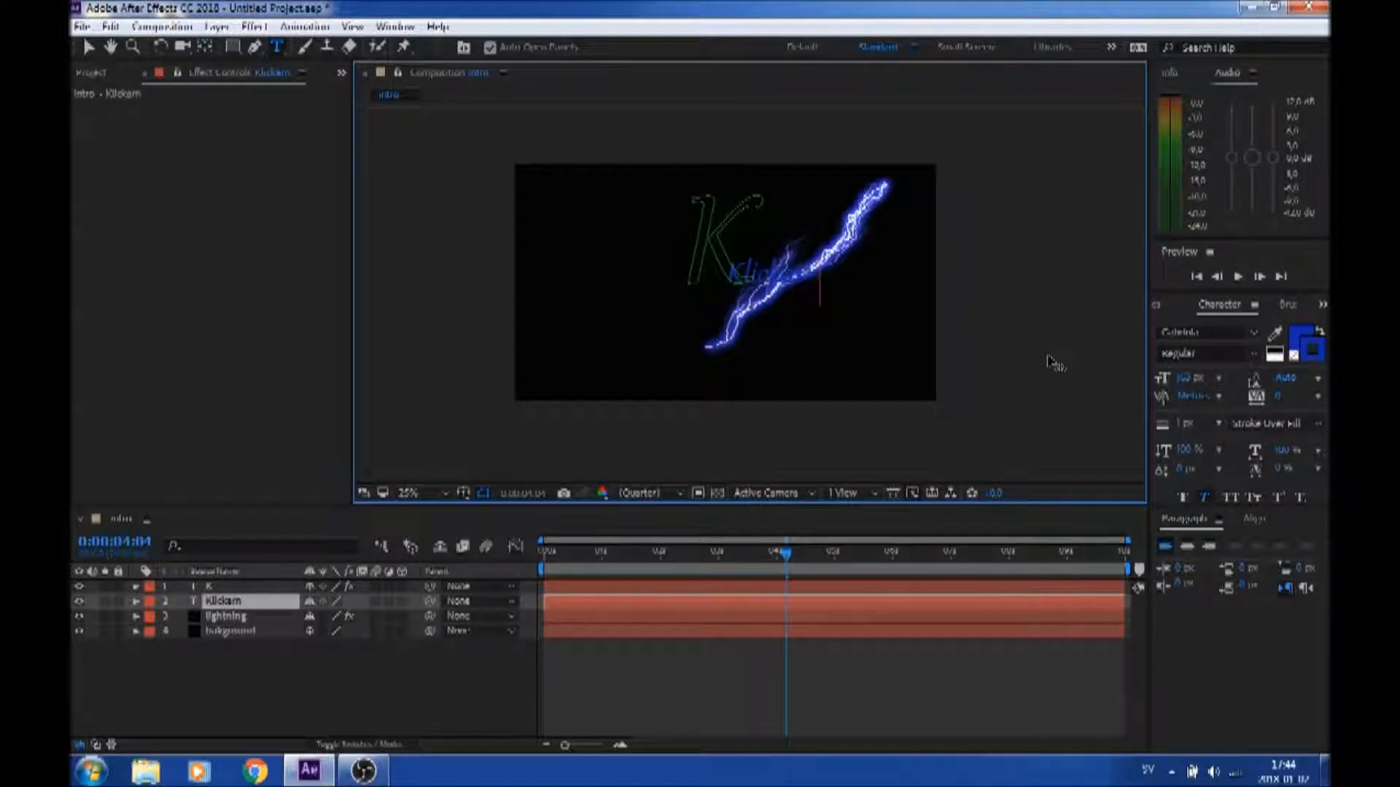
{"action": "left_click", "coordinate": [89, 47]}
{"action": "left_click_drag", "start_coordinate": [775, 267], "coordinate": [775, 324]}
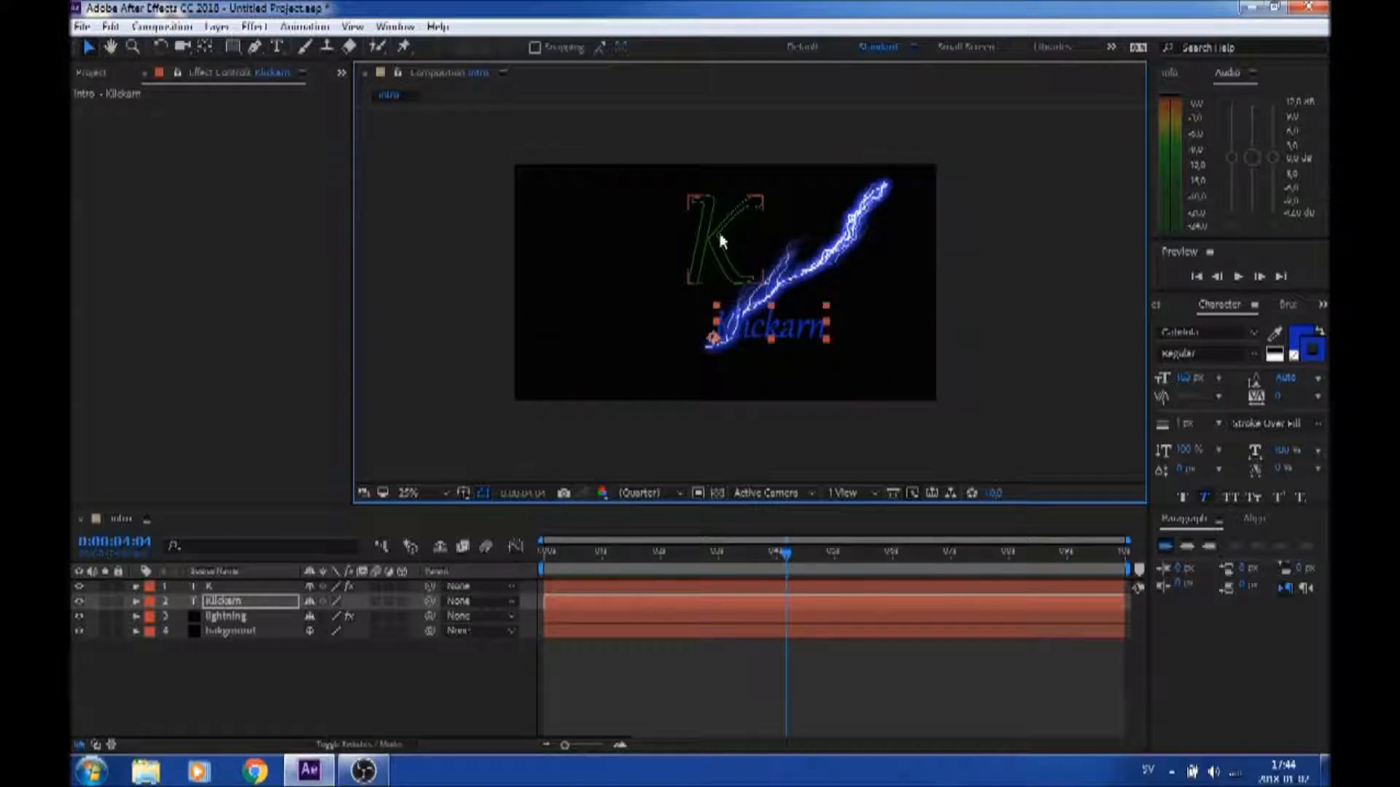
Search the effects for "neo" and apply the Cineon Converter to the Klickarn text layer
{"action": "left_click", "coordinate": [413, 684]}
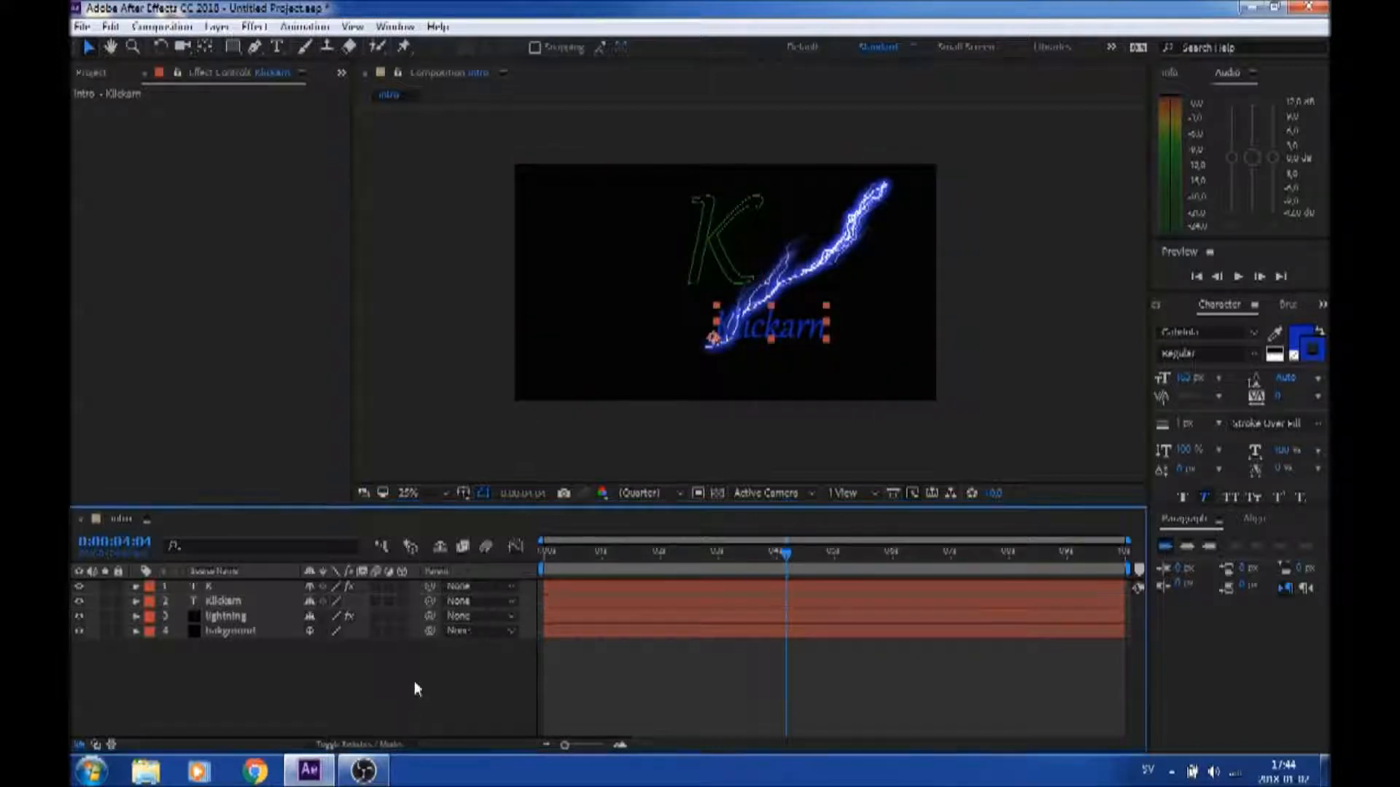
{"action": "left_click", "coordinate": [232, 603]}
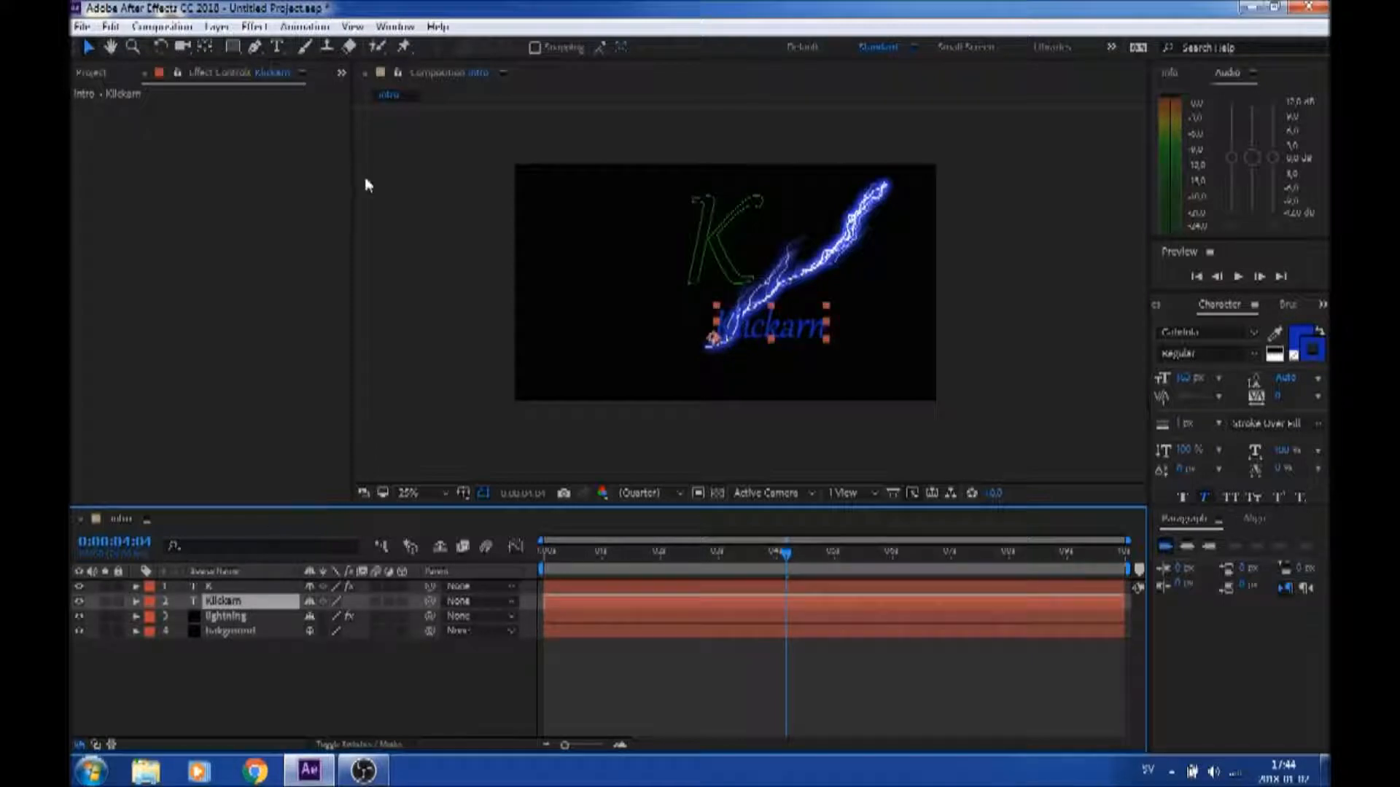
{"action": "left_click", "coordinate": [394, 26]}
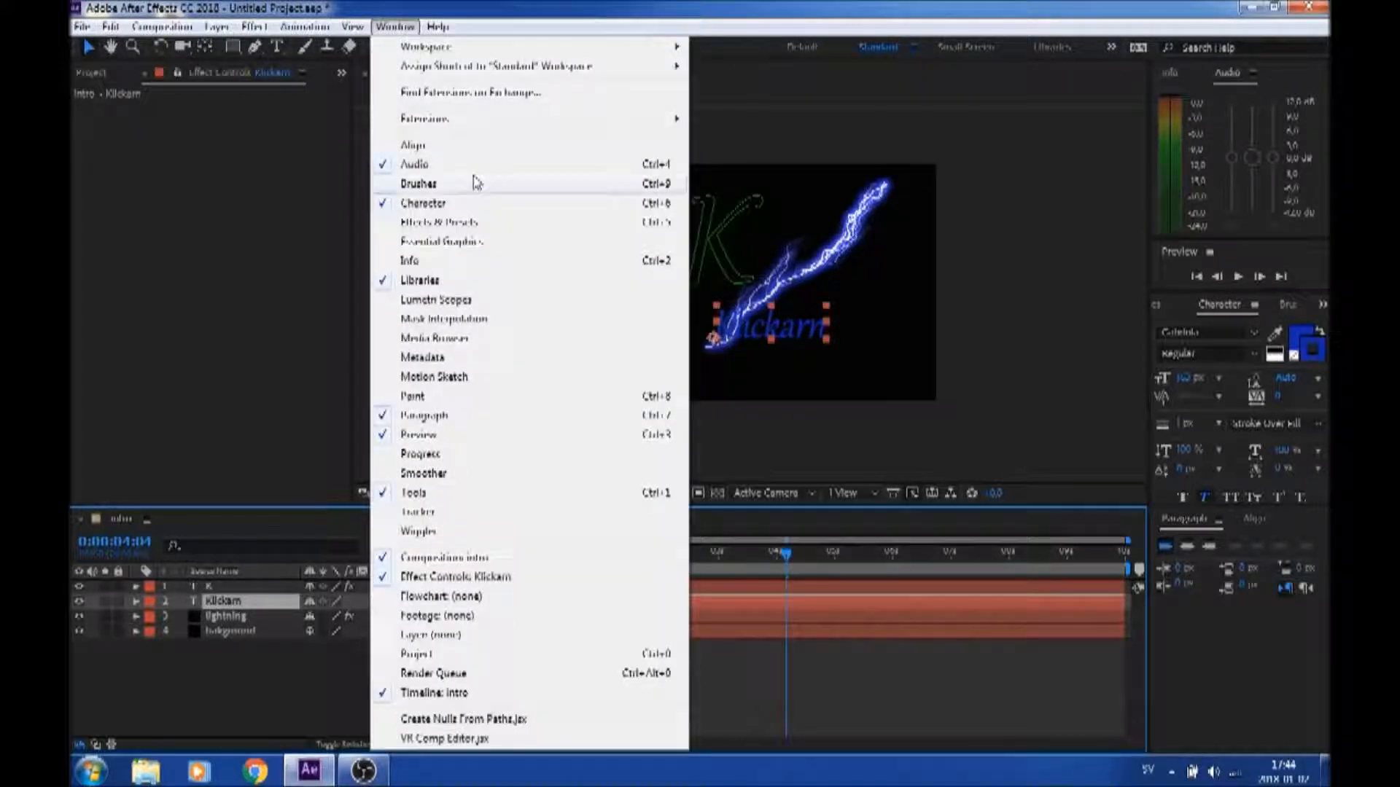
{"action": "left_click", "coordinate": [455, 226]}
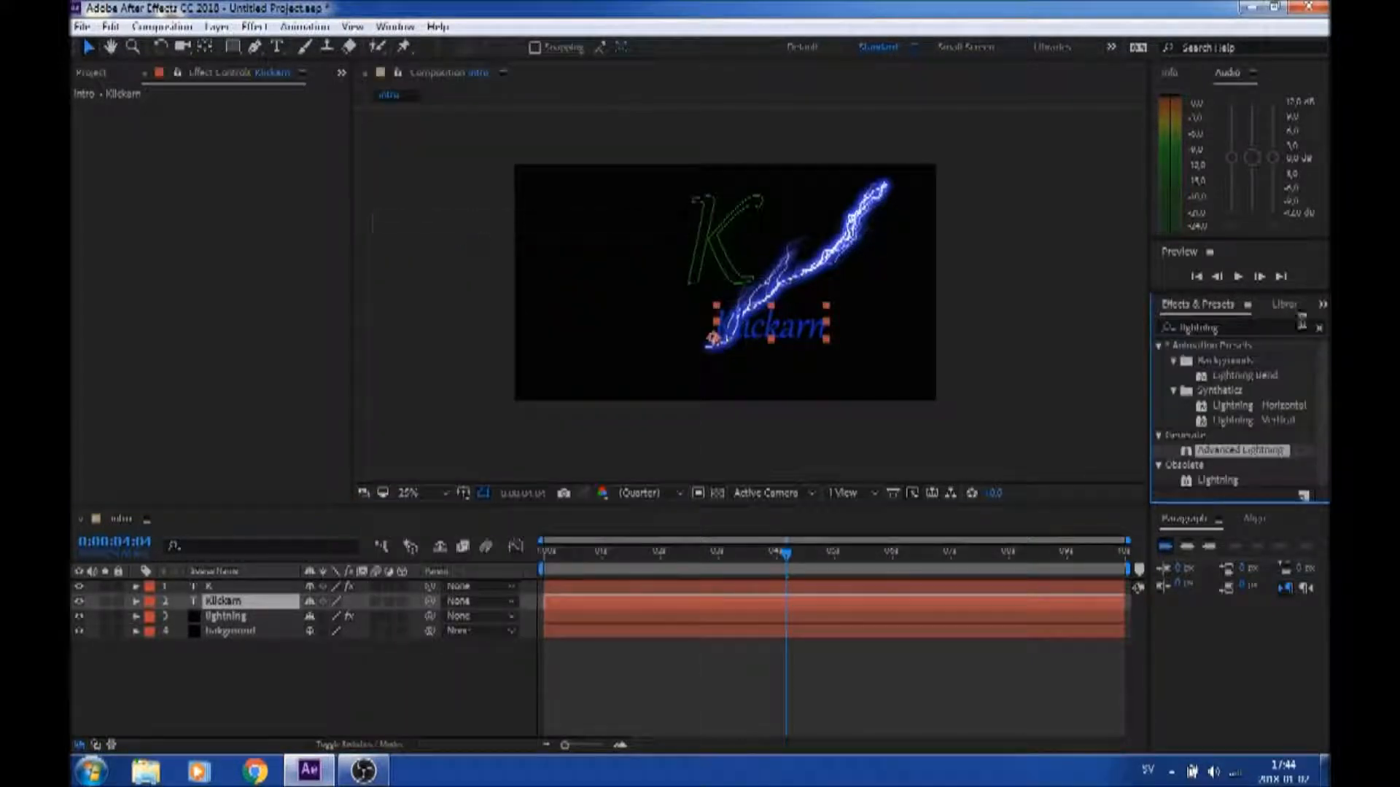
{"action": "left_click", "coordinate": [1251, 328]}
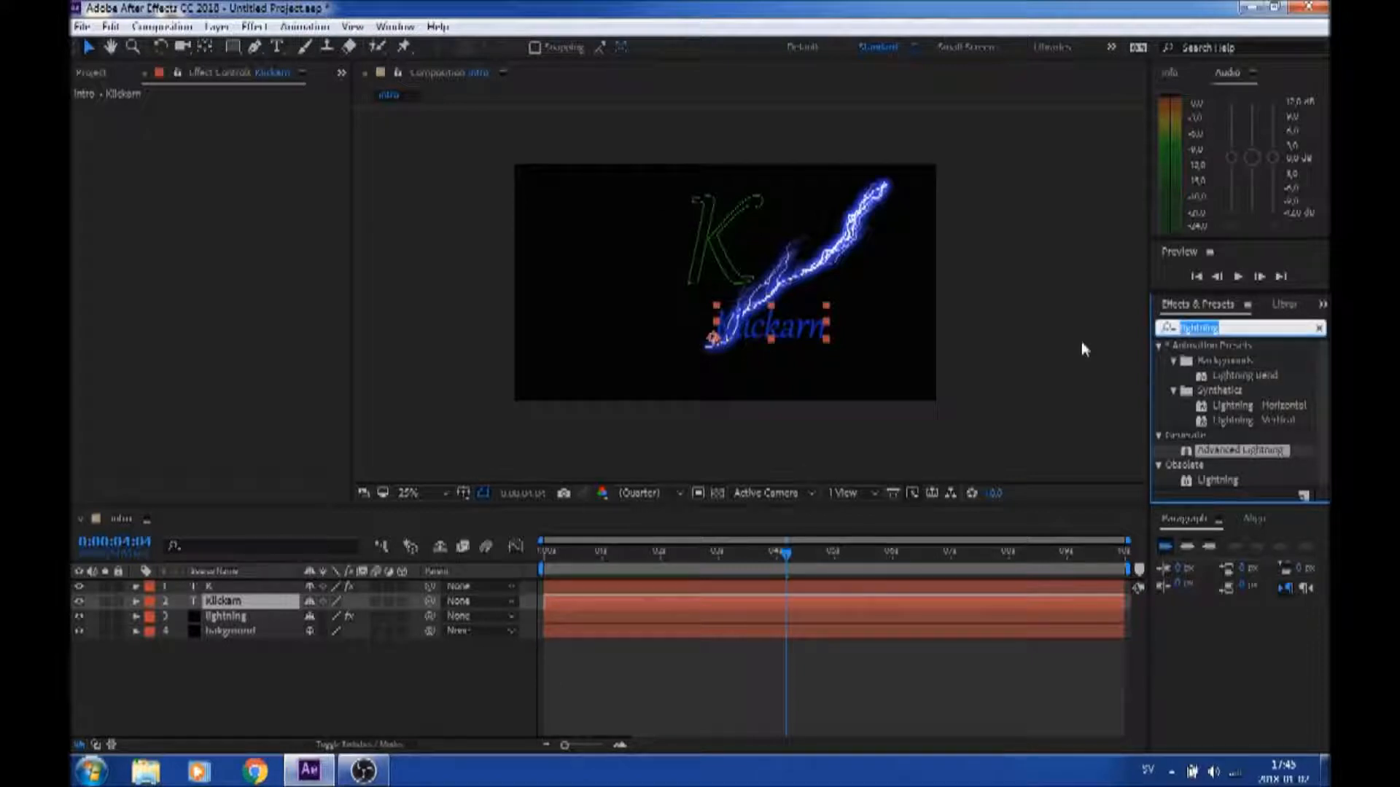
{"action": "type", "text": "neo"}
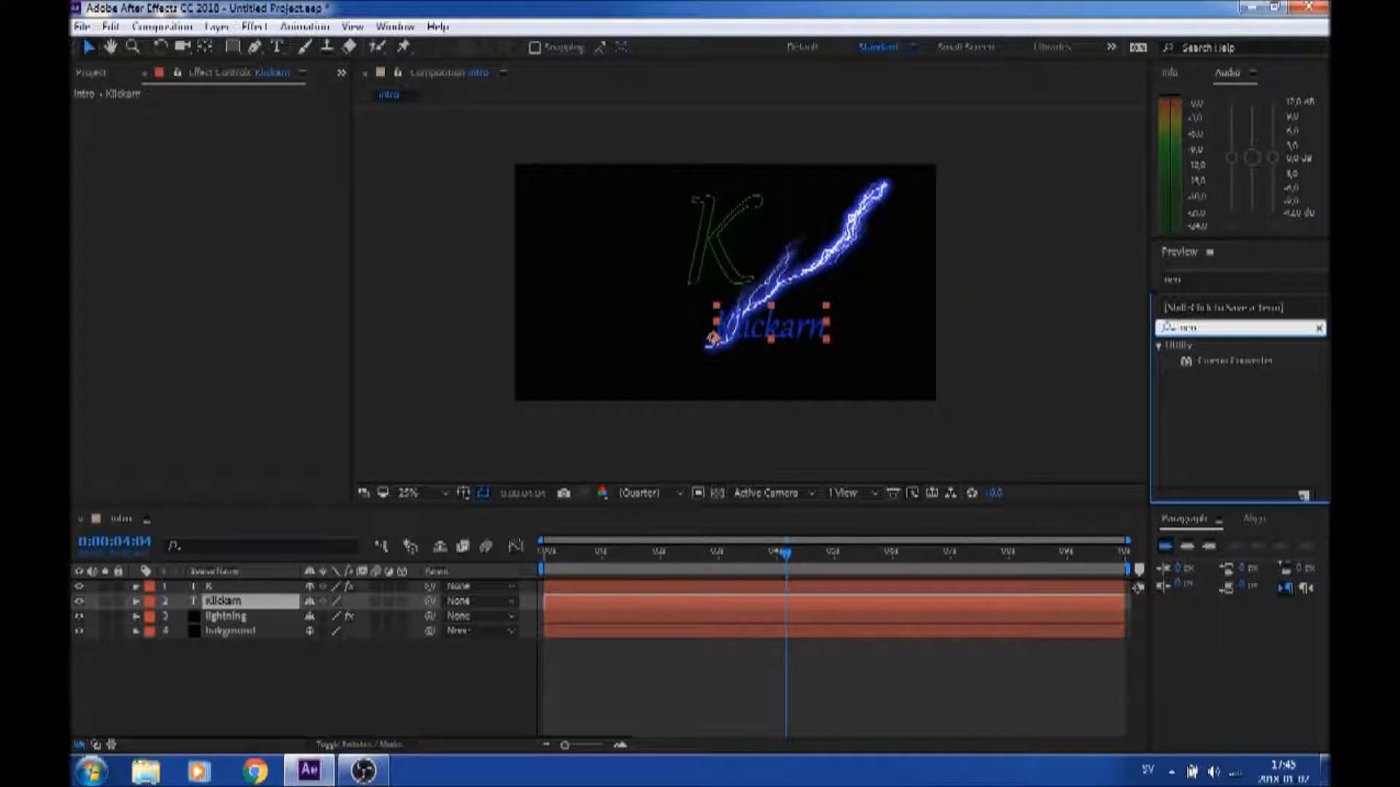
{"action": "left_click_drag", "start_coordinate": [1214, 368], "coordinate": [232, 613]}
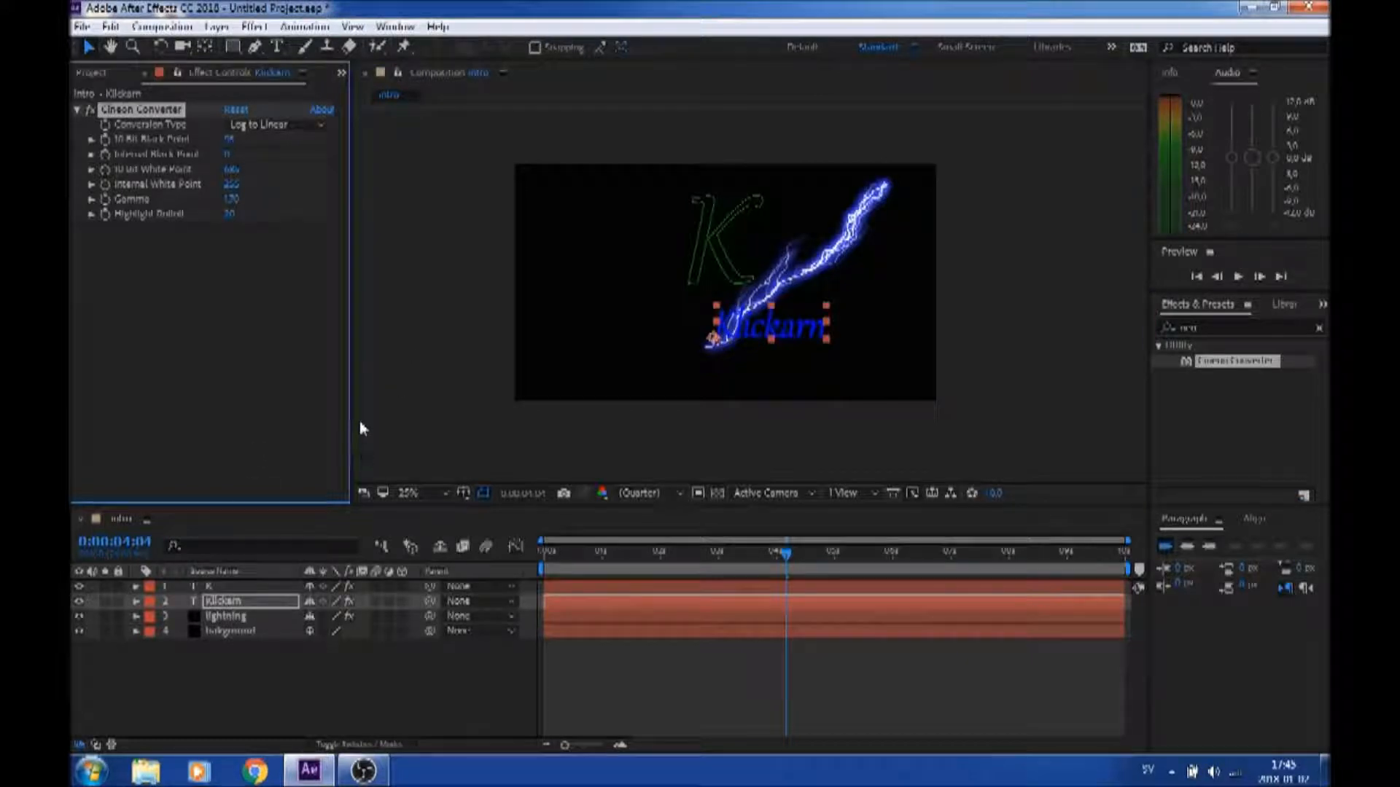
Set the Klickarn layer's Cineon Converter Internal White Point to 0 and start keyframing it at 0:00:04:04
{"action": "left_click", "coordinate": [136, 603]}
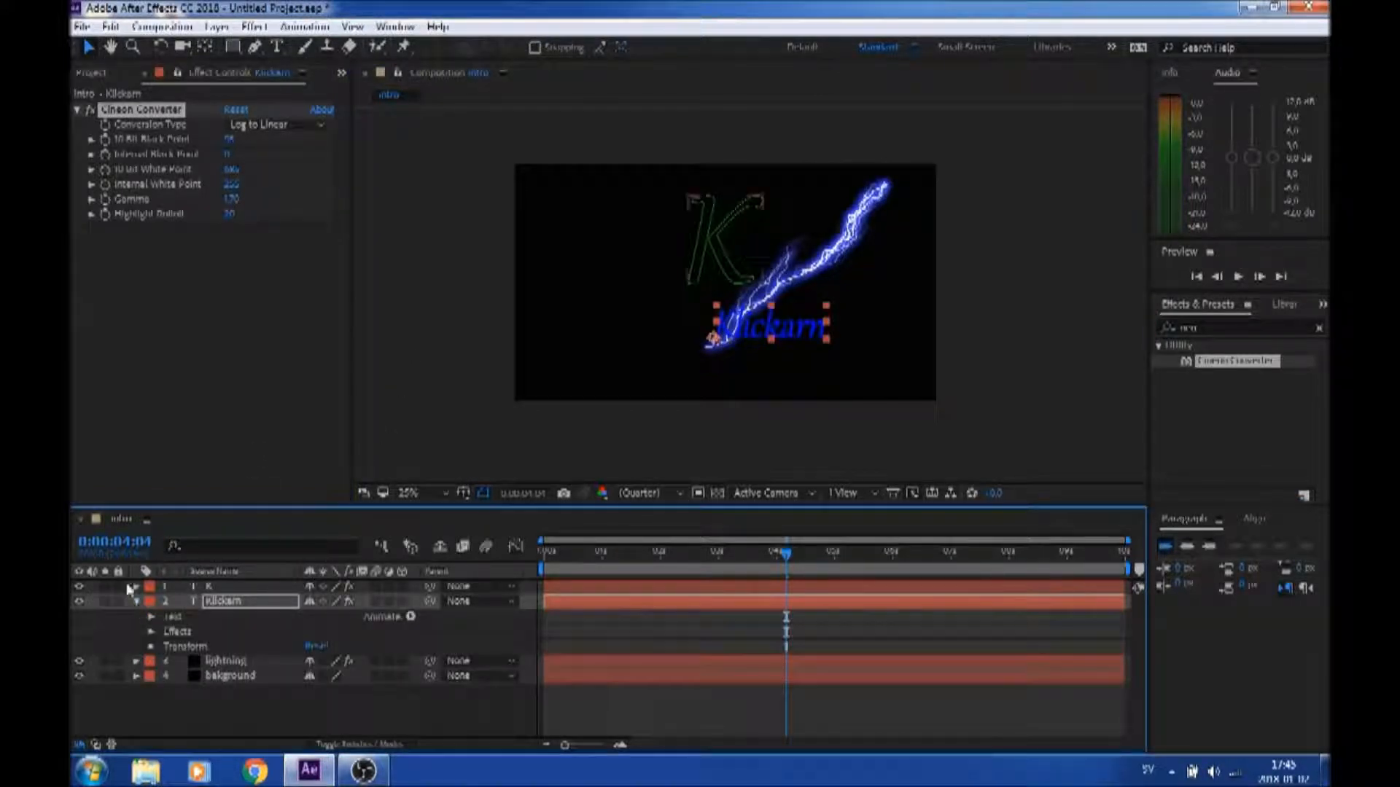
{"action": "left_click", "coordinate": [152, 631]}
{"action": "left_click", "coordinate": [166, 646]}
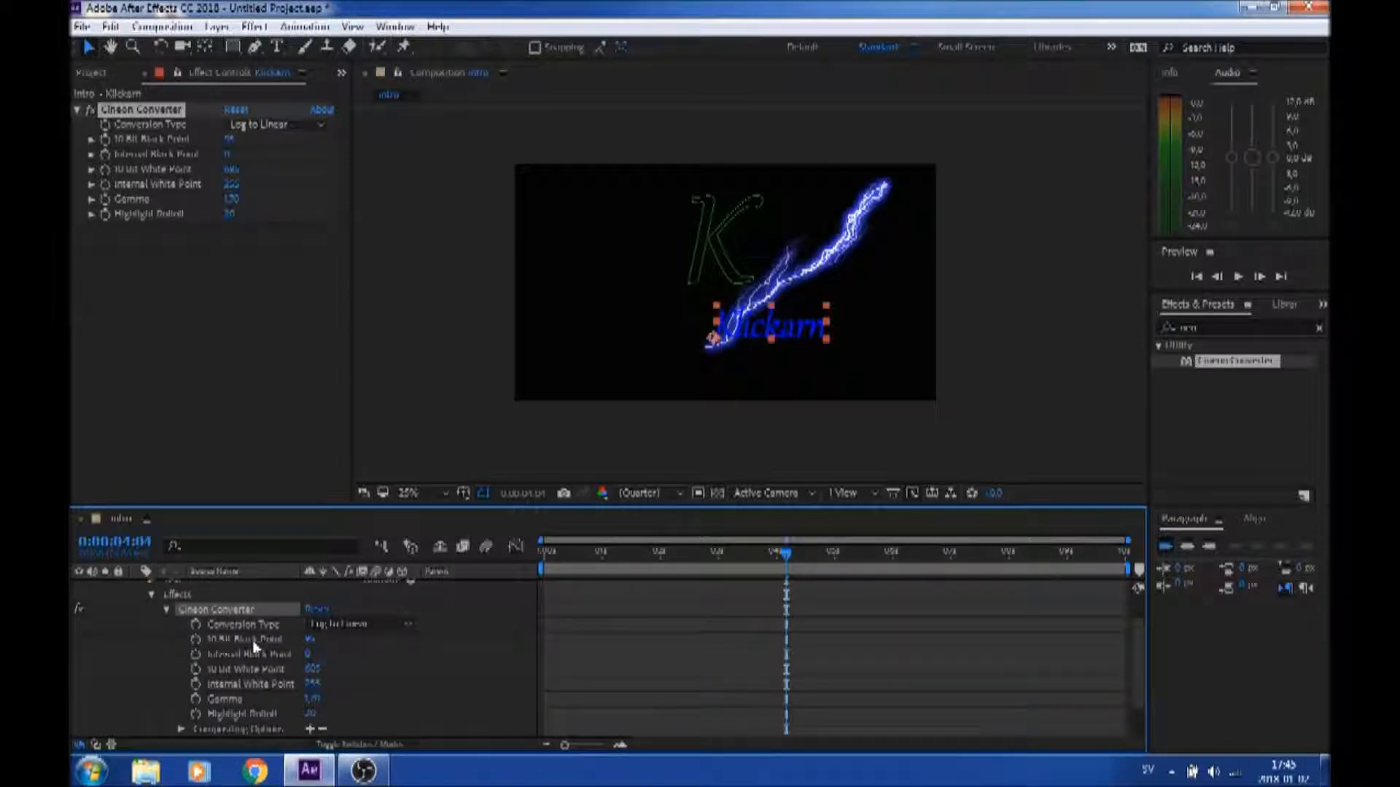
{"action": "scroll", "coordinate": [256, 648], "scroll_direction": "down", "scroll_amount": 2}
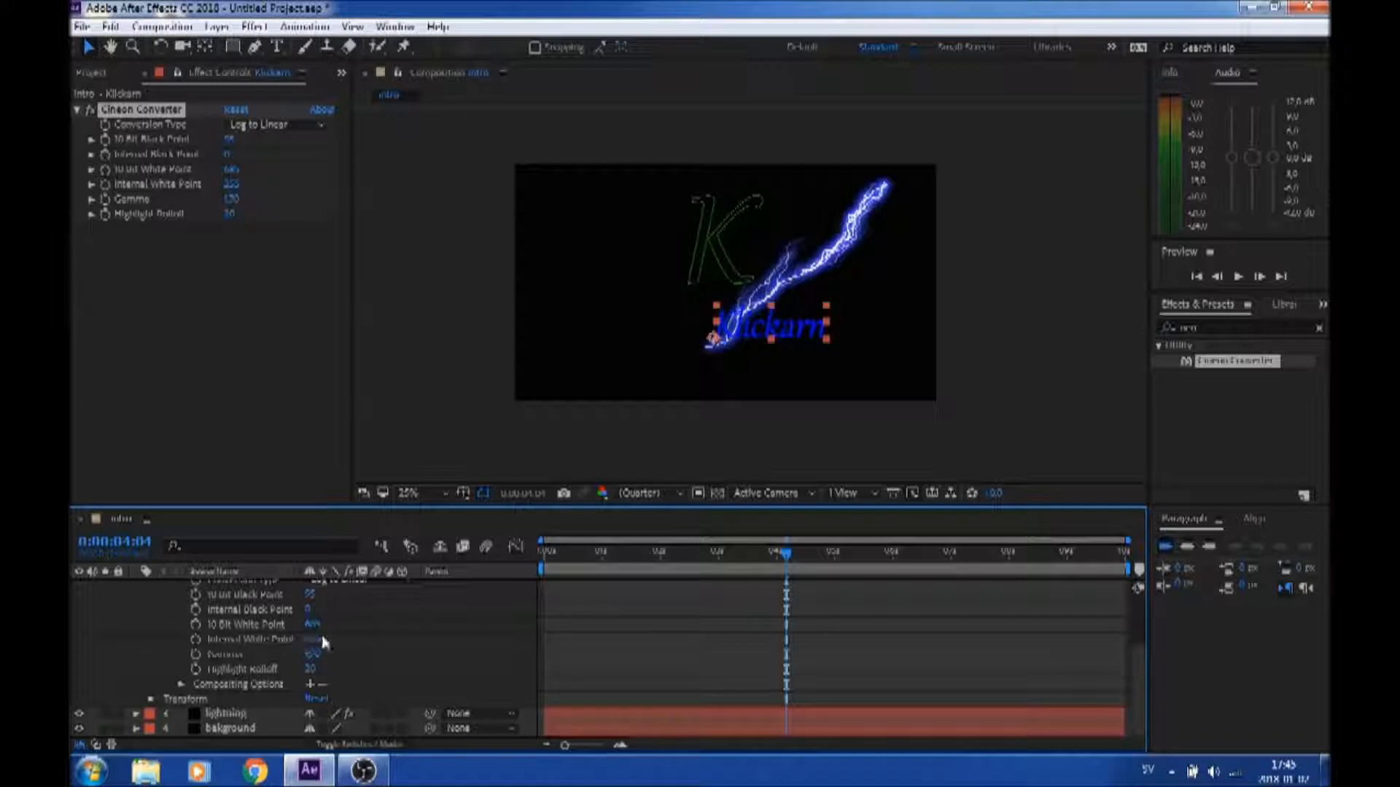
{"action": "left_click_drag", "start_coordinate": [313, 641], "coordinate": [166, 649]}
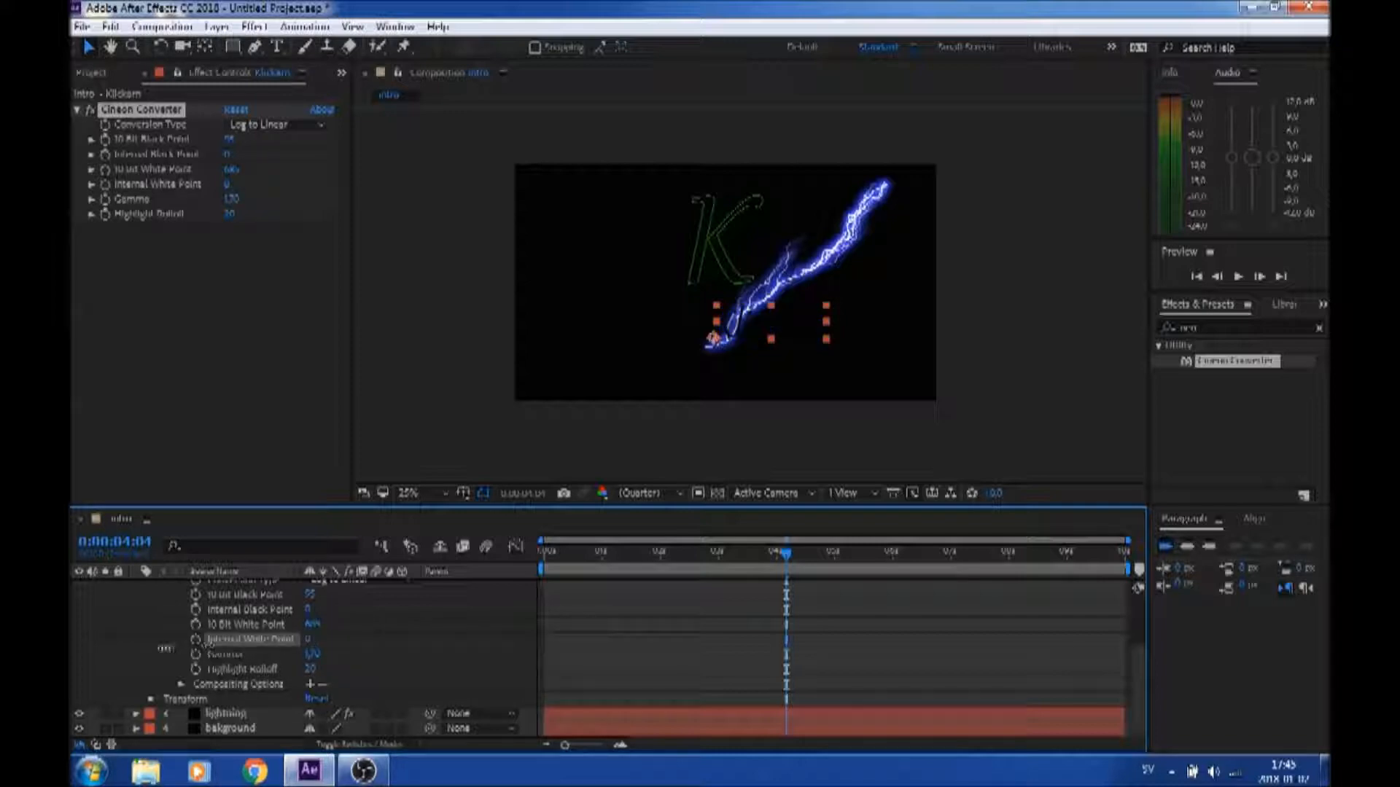
{"action": "left_click", "coordinate": [195, 639]}
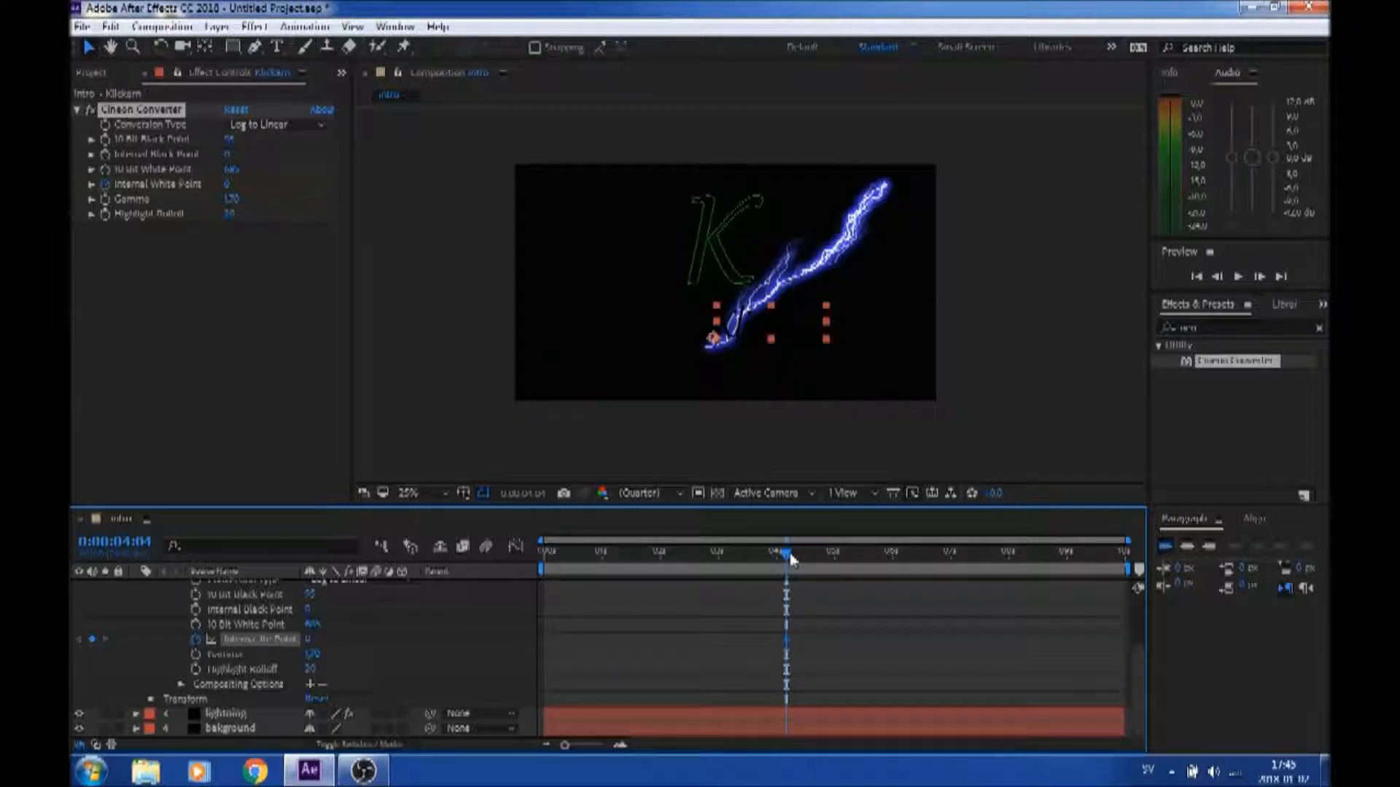
Make the Klickarn title flicker by keyframing Internal White Point at 82 at 0:00:04:08, lower at 0:00:04:13 and clearly brighter at 0:00:04:17
{"action": "left_click_drag", "start_coordinate": [791, 559], "coordinate": [800, 559]}
{"action": "left_click_drag", "start_coordinate": [305, 640], "coordinate": [339, 639]}
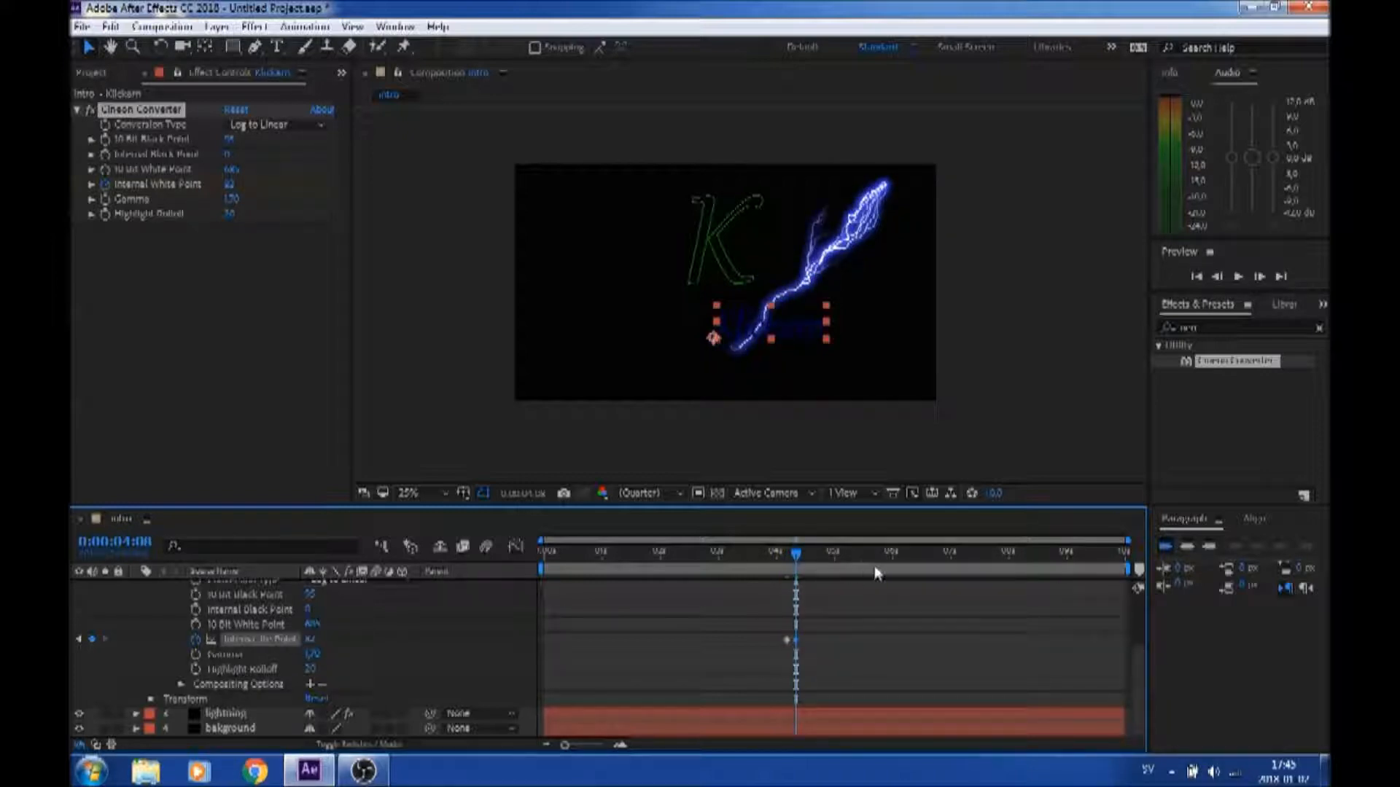
{"action": "left_click_drag", "start_coordinate": [798, 561], "coordinate": [807, 561]}
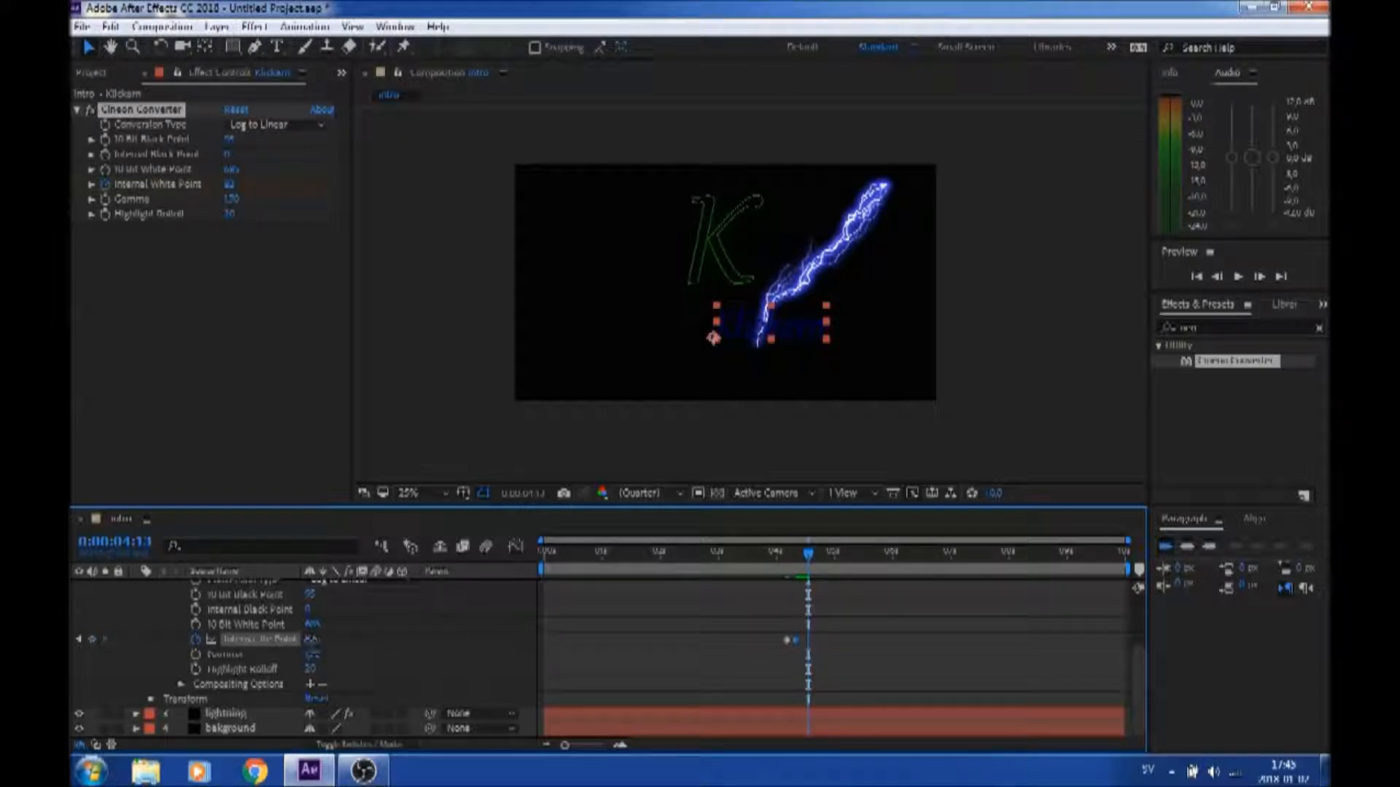
{"action": "left_click_drag", "start_coordinate": [808, 562], "coordinate": [817, 558]}
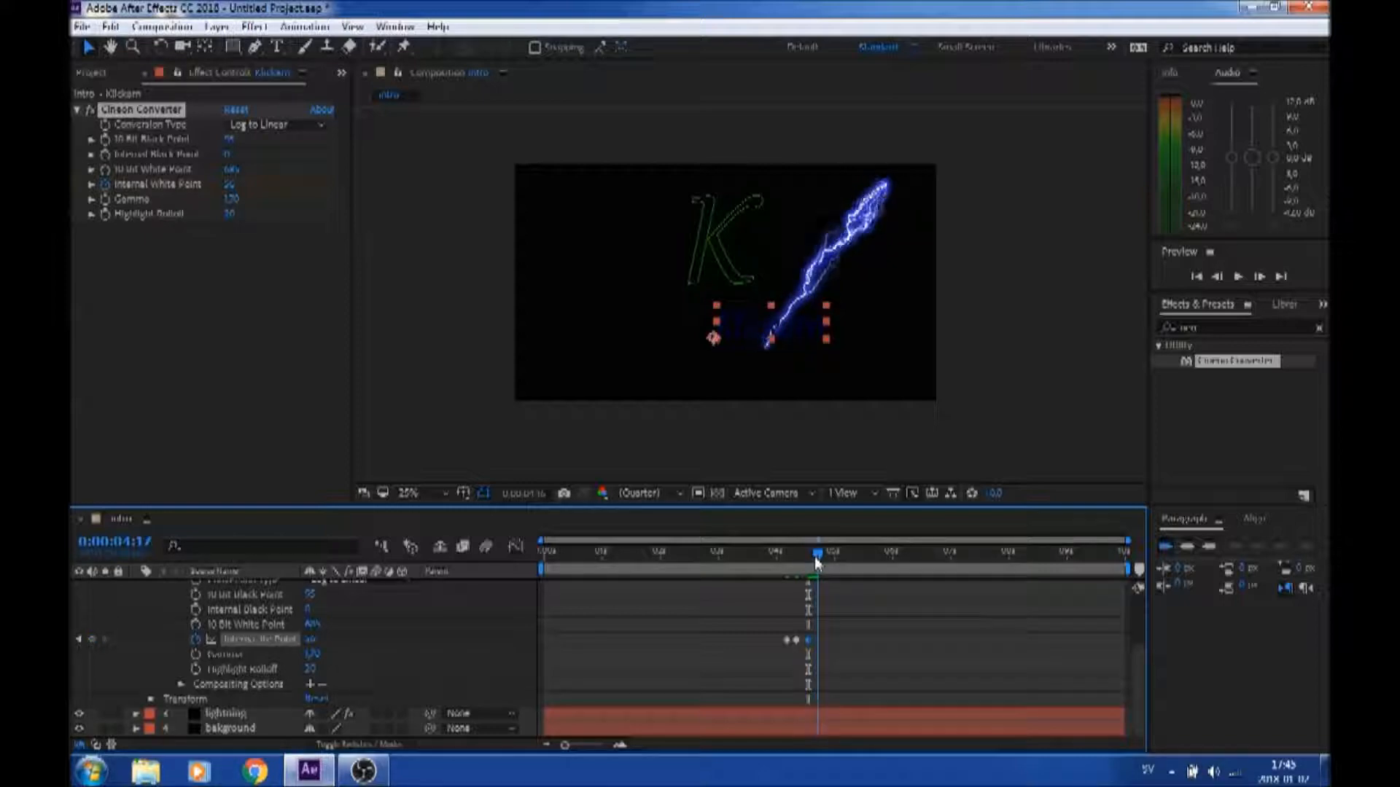
{"action": "mouse_move", "coordinate": [310, 639]}
{"action": "left_mouse_down"}
{"action": "mouse_move", "coordinate": [361, 640]}
{"action": "mouse_move", "coordinate": [335, 641]}
{"action": "left_mouse_up"}
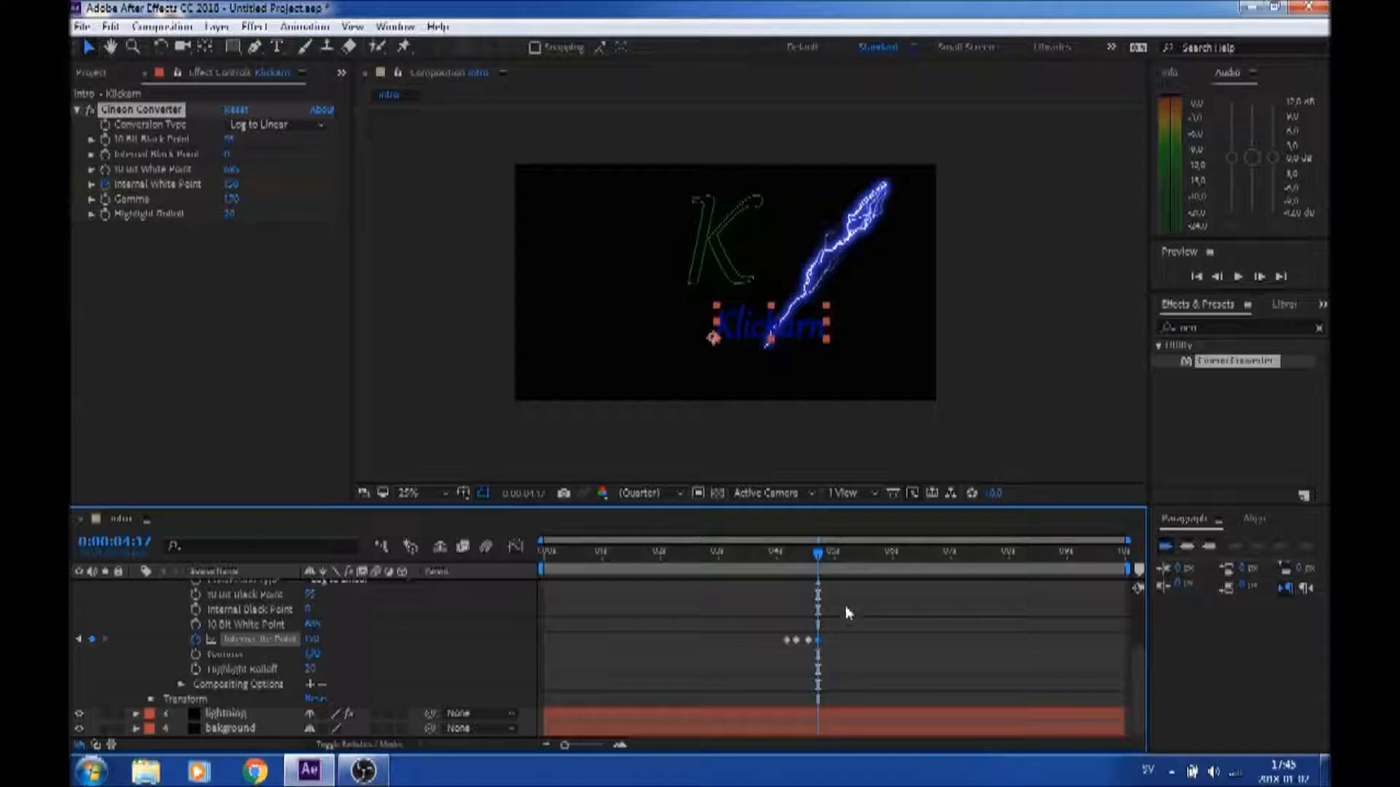
Continue the flicker by keyframing Internal White Point at about 71 at 0:00:05:03, 235 at 0:00:05:09 and 255 at 0:00:05:18
{"action": "left_click_drag", "start_coordinate": [820, 557], "coordinate": [844, 564]}
{"action": "left_click_drag", "start_coordinate": [310, 640], "coordinate": [312, 640]}
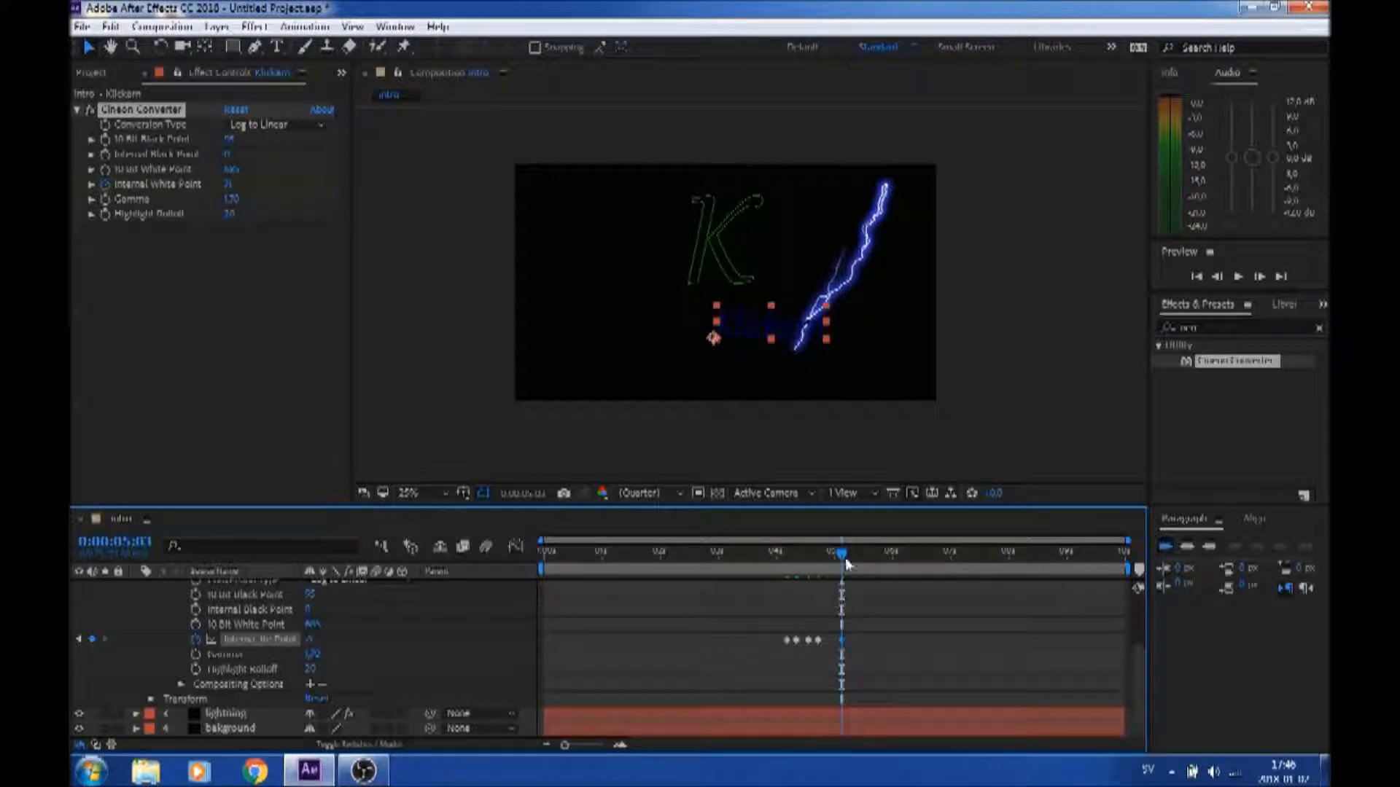
{"action": "left_click_drag", "start_coordinate": [843, 556], "coordinate": [857, 557]}
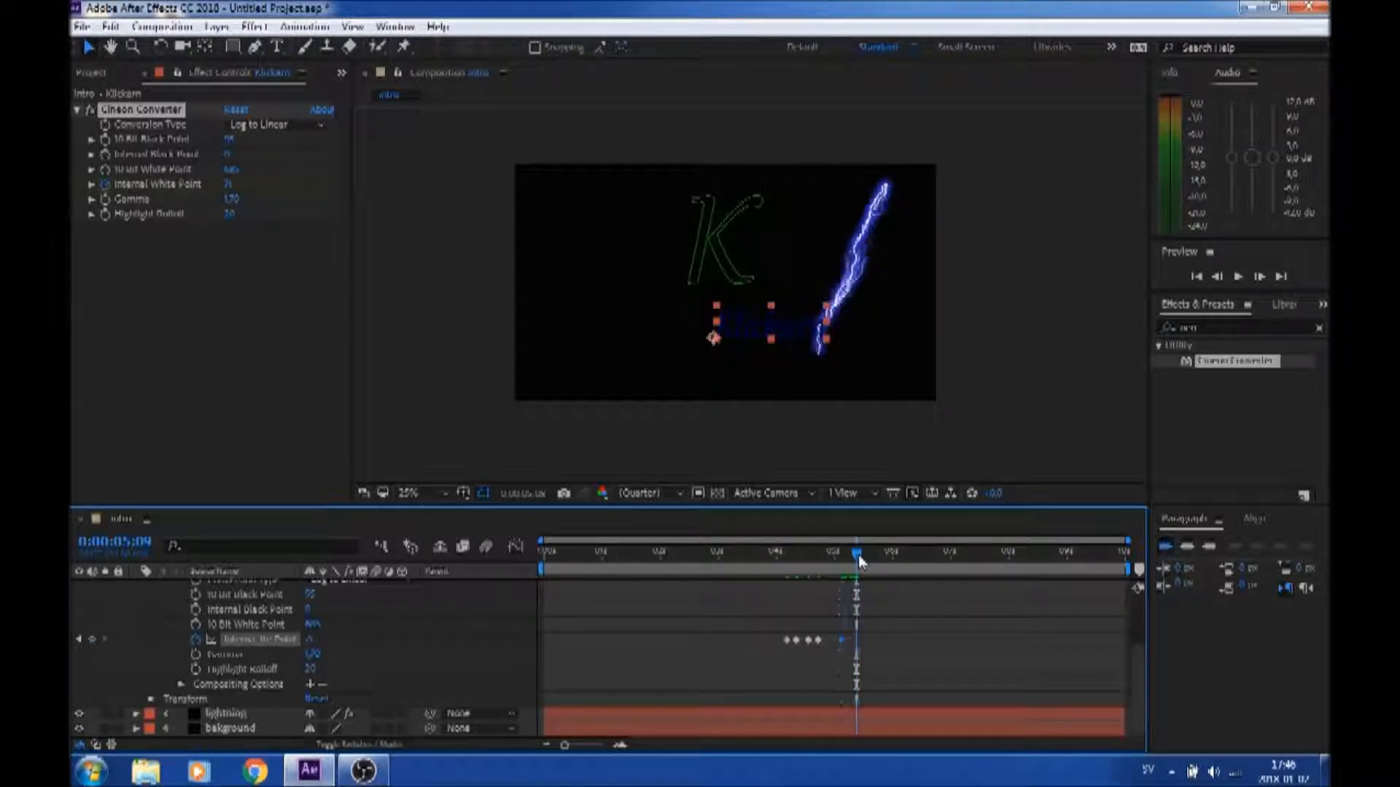
{"action": "left_click_drag", "start_coordinate": [310, 640], "coordinate": [319, 641]}
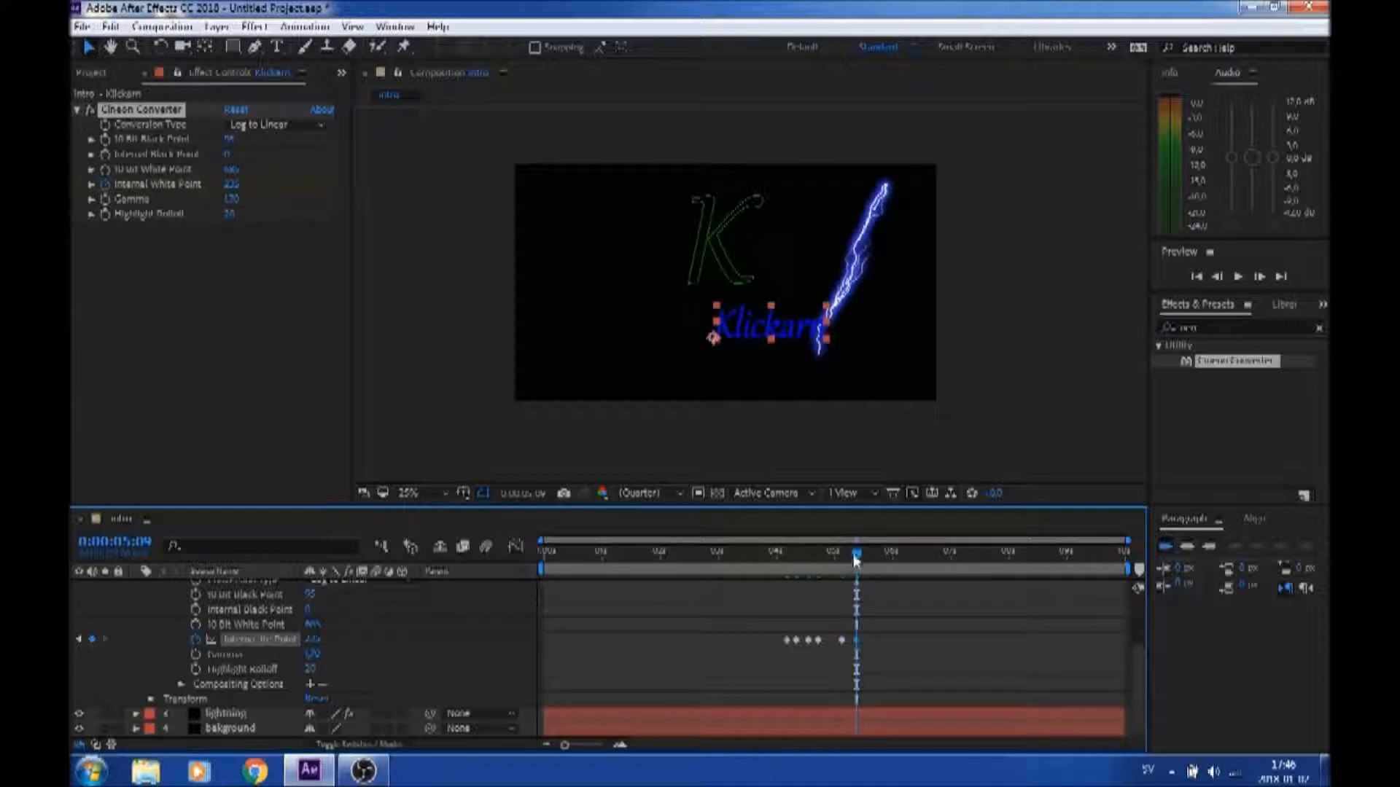
{"action": "left_click_drag", "start_coordinate": [858, 551], "coordinate": [879, 553]}
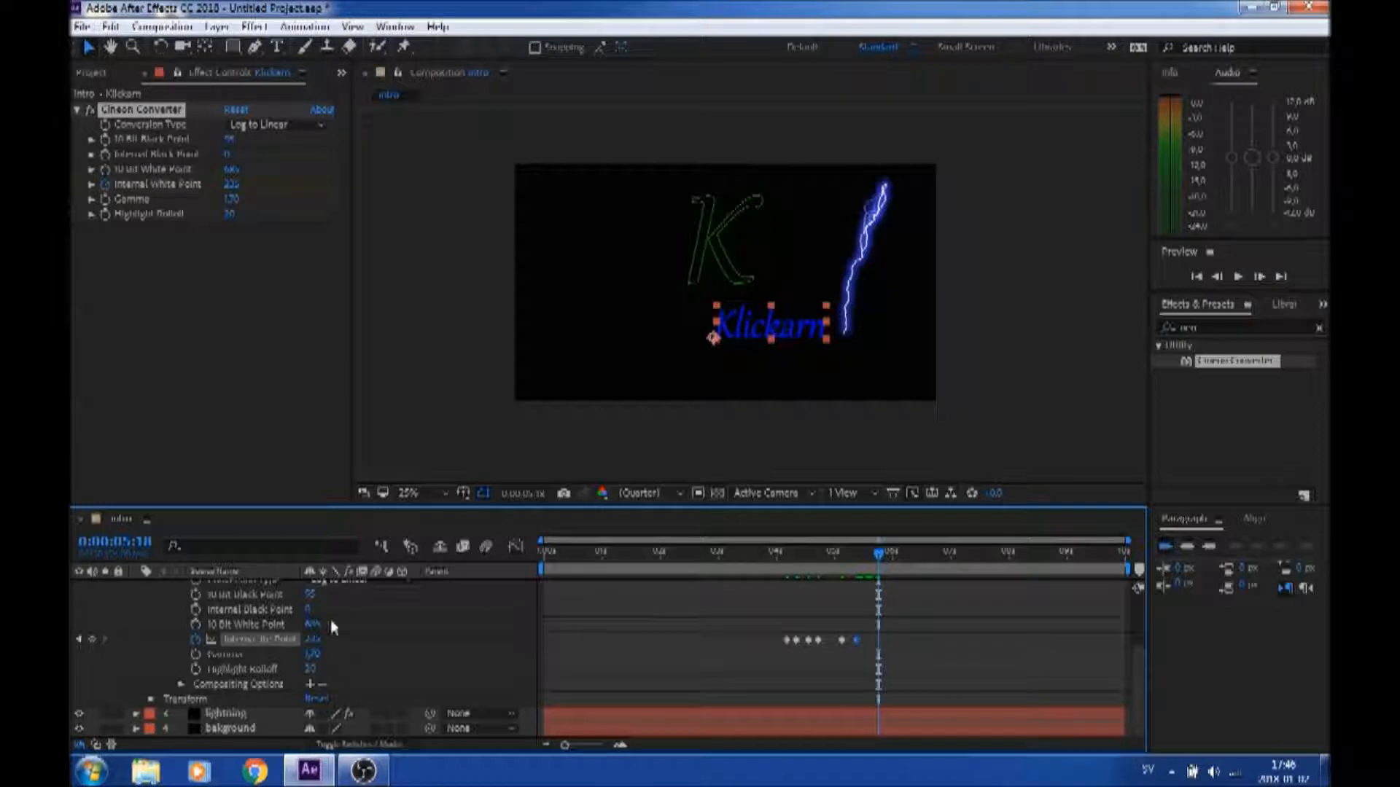
{"action": "left_click_drag", "start_coordinate": [313, 641], "coordinate": [355, 638]}
Preview the title's flicker from the start of the composition through about 0:00:05:17
{"action": "key", "text": "Home"}
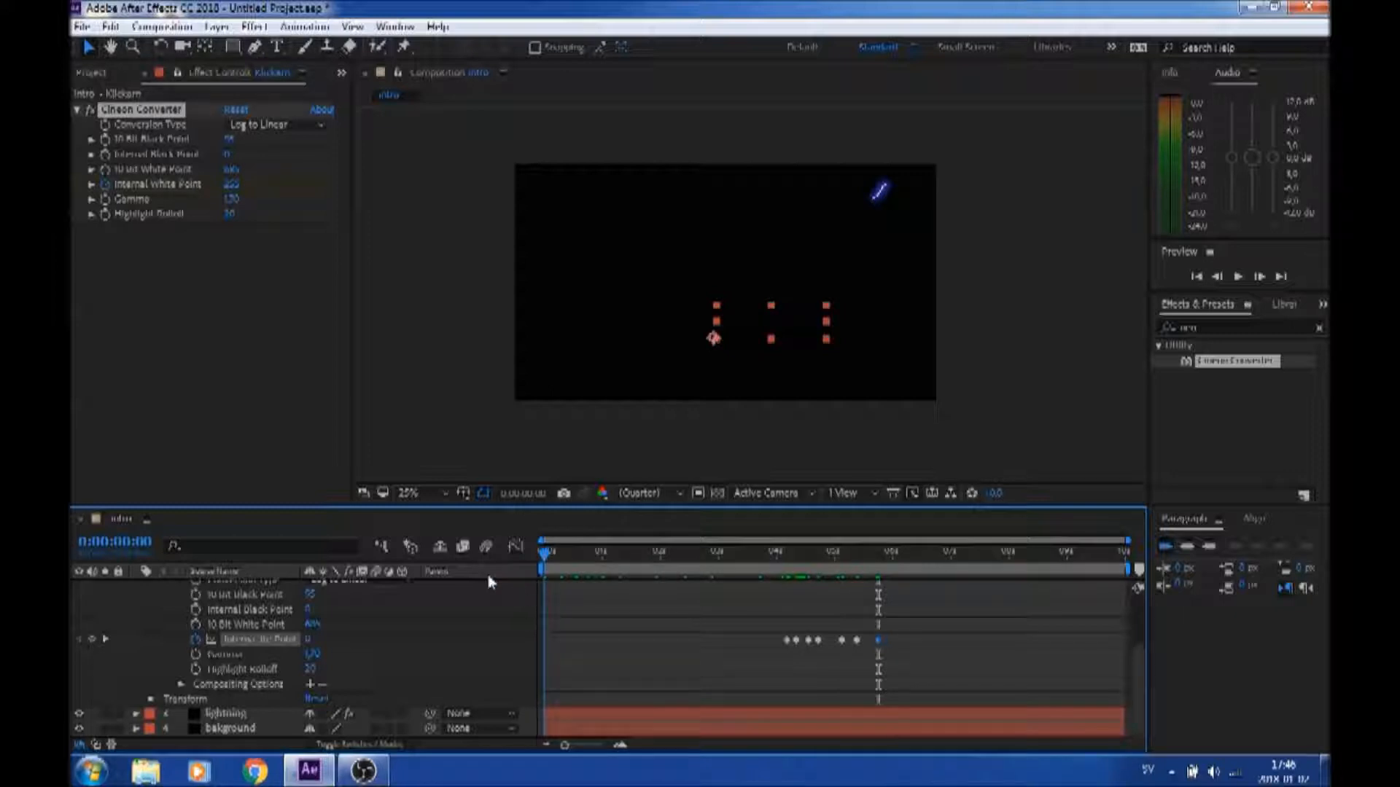
{"action": "mouse_move", "coordinate": [564, 556]}
{"action": "left_mouse_down"}
{"action": "mouse_move", "coordinate": [889, 557]}
{"action": "mouse_move", "coordinate": [543, 558]}
{"action": "left_mouse_up"}
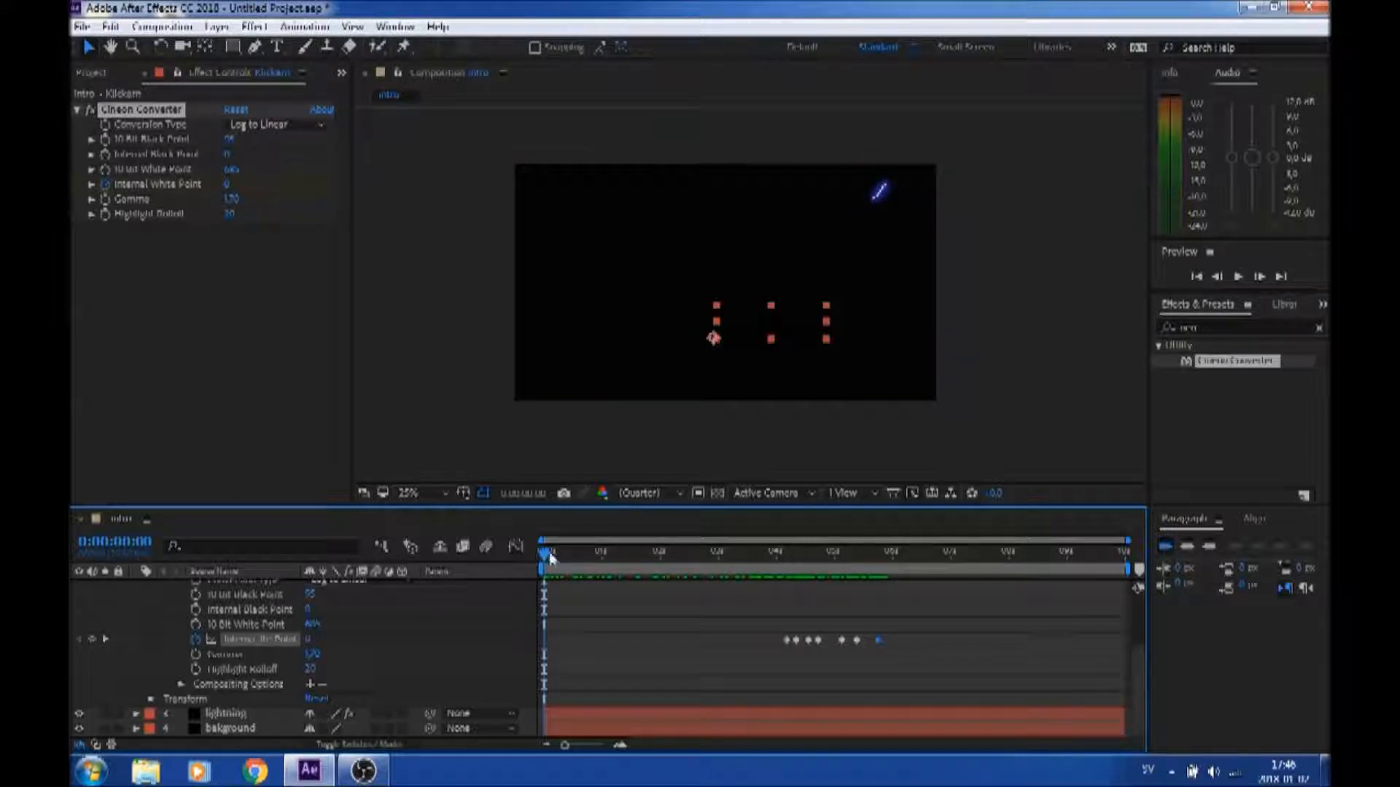
{"action": "left_click_drag", "start_coordinate": [549, 554], "coordinate": [879, 565]}
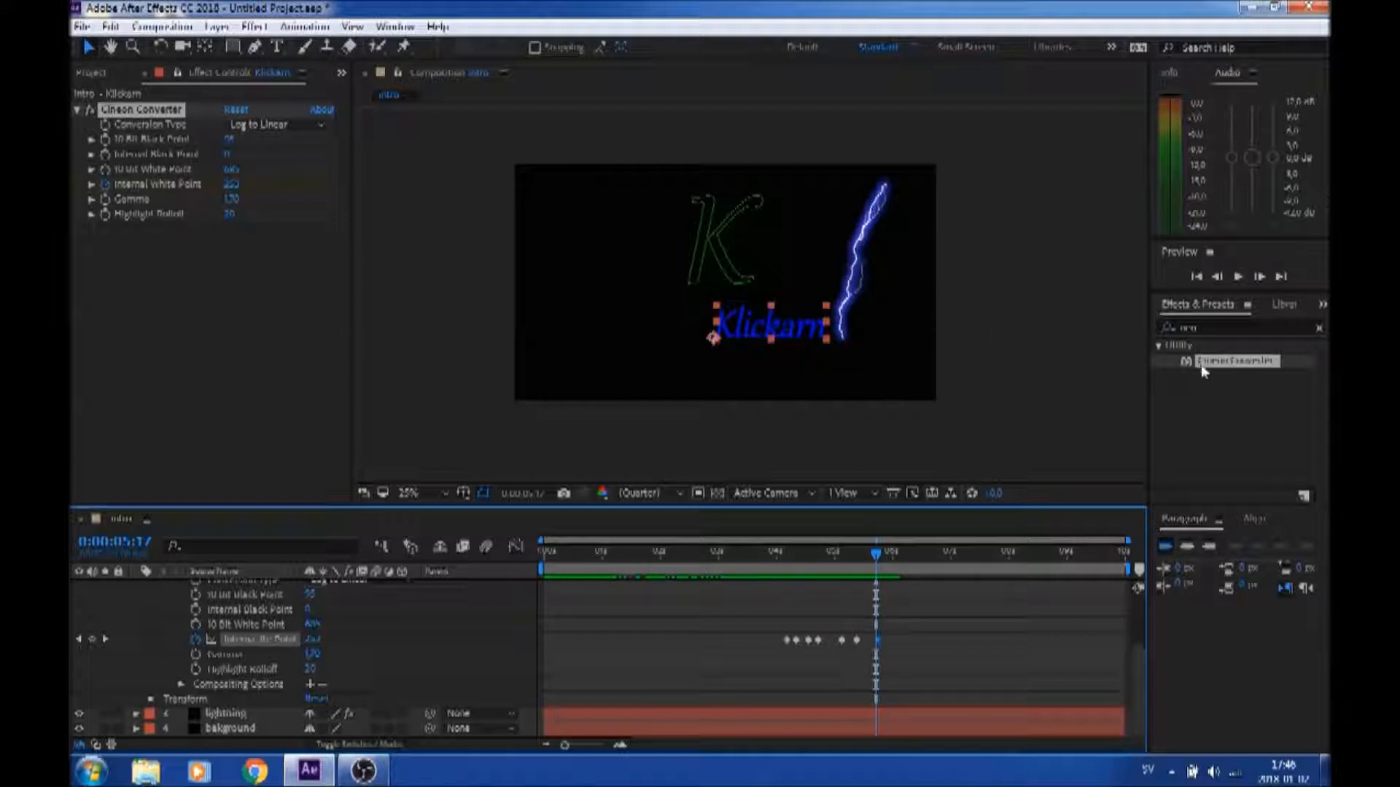
Search the effects for "glow", apply Glow to the Klickarn layer and set its Glow Radius to 64
{"action": "left_click", "coordinate": [1220, 329]}
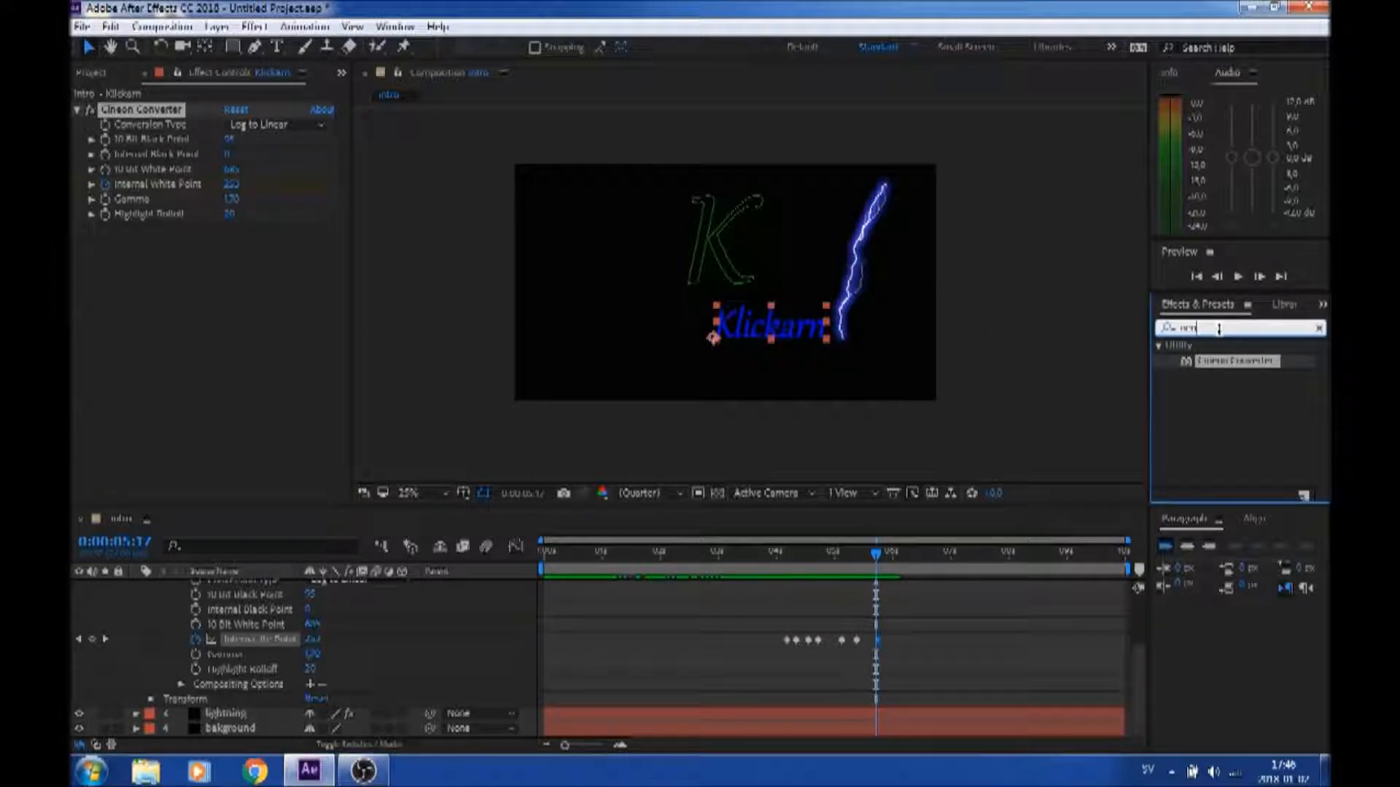
{"action": "key", "text": "BackSpace"}
{"action": "key", "text": "BackSpace"}
{"action": "key", "text": "BackSpace"}
{"action": "type", "text": "g"}
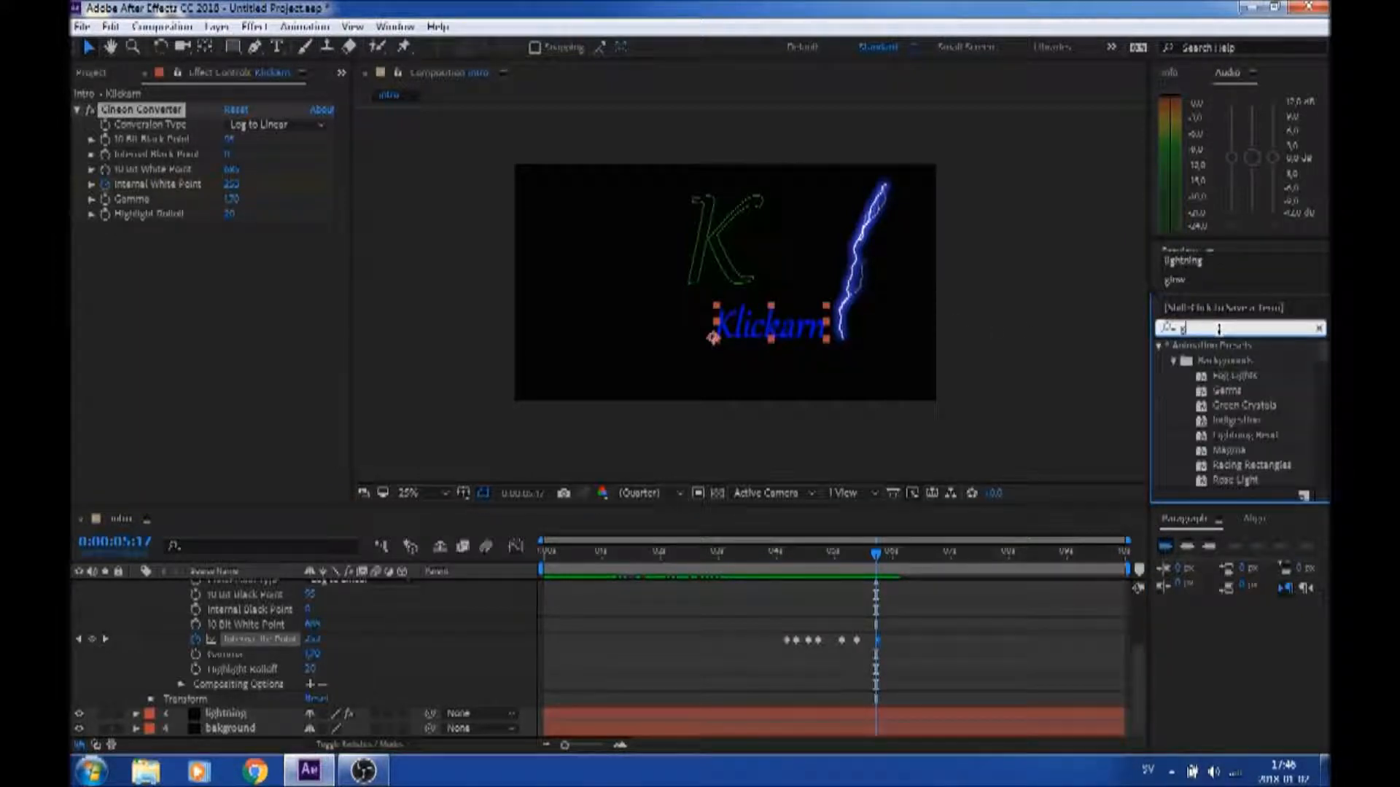
{"action": "type", "text": "low"}
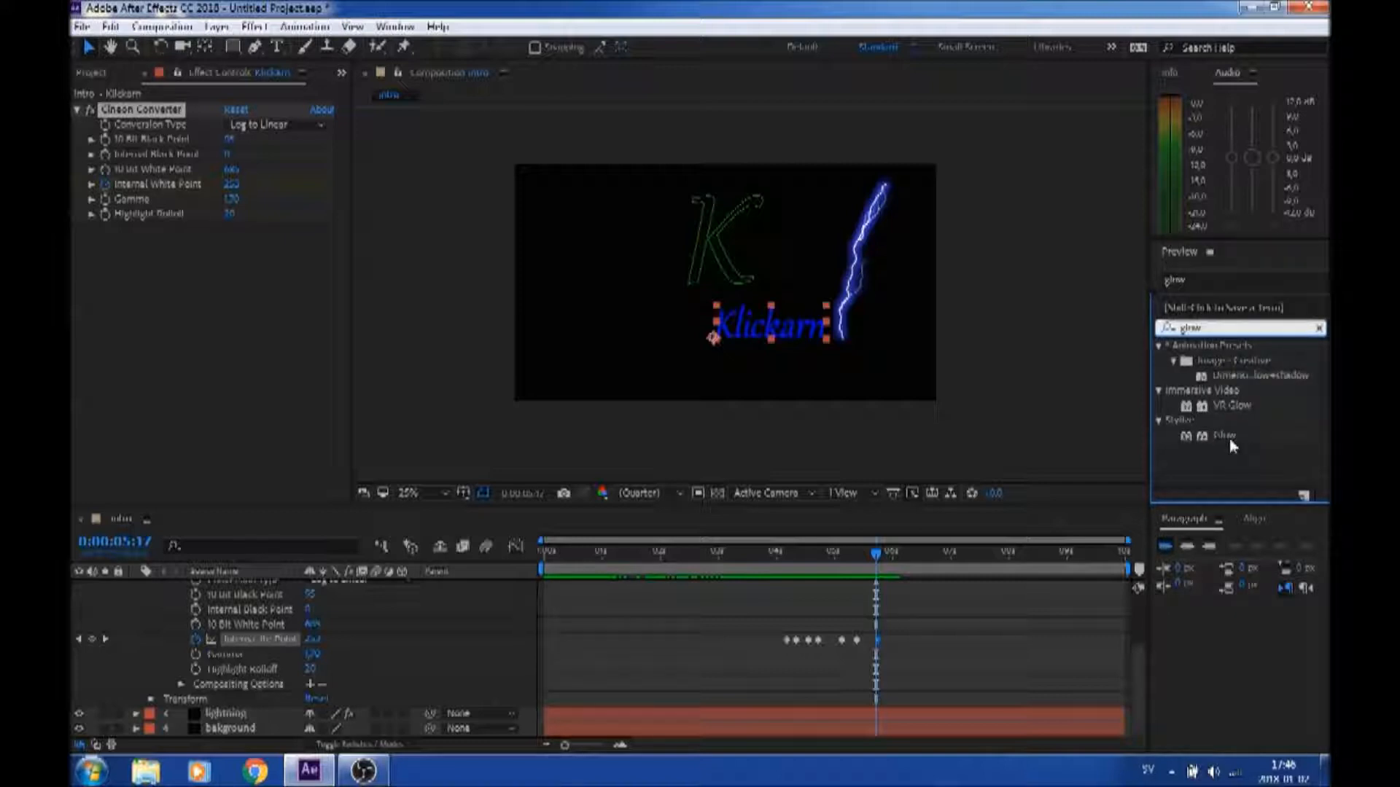
{"action": "left_click_drag", "start_coordinate": [1230, 435], "coordinate": [368, 658]}
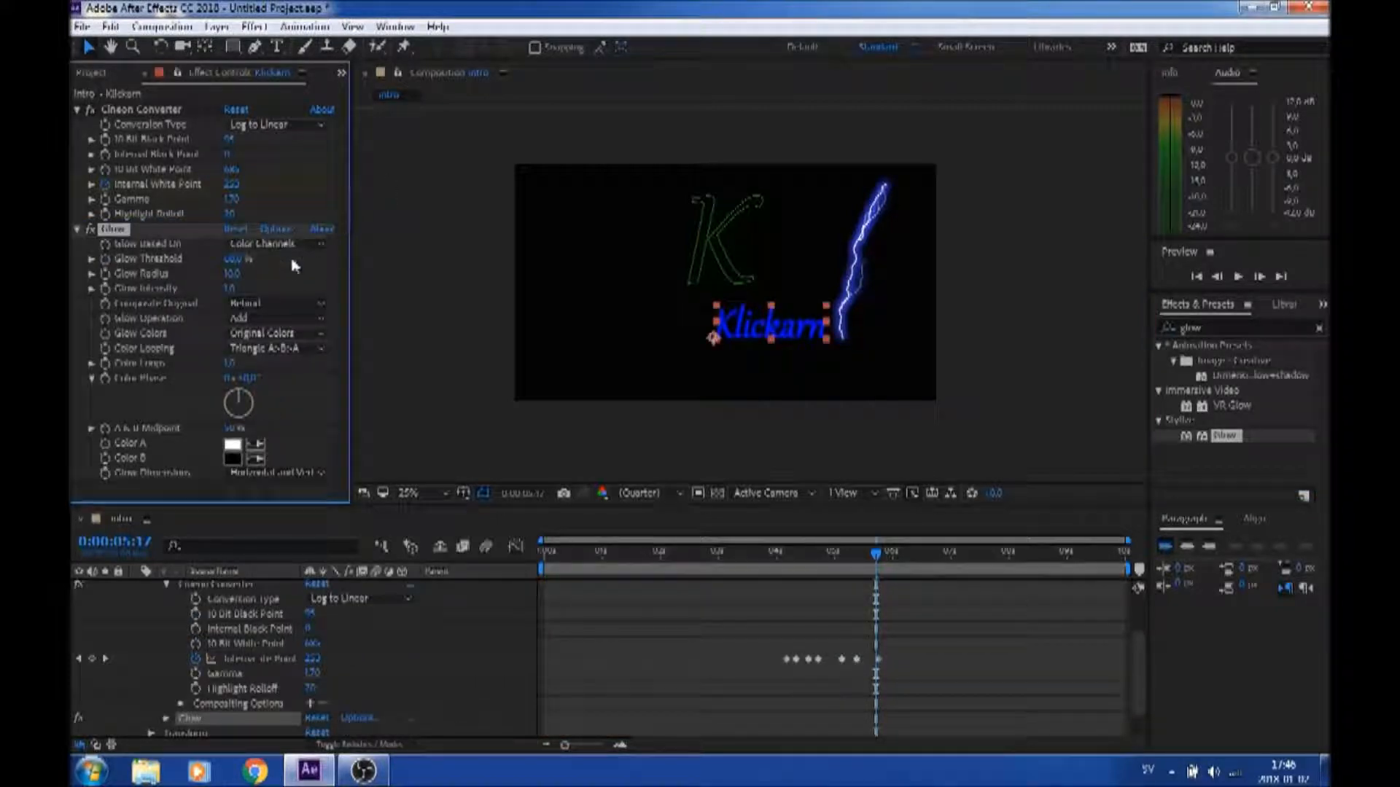
{"action": "left_click_drag", "start_coordinate": [233, 275], "coordinate": [352, 267]}
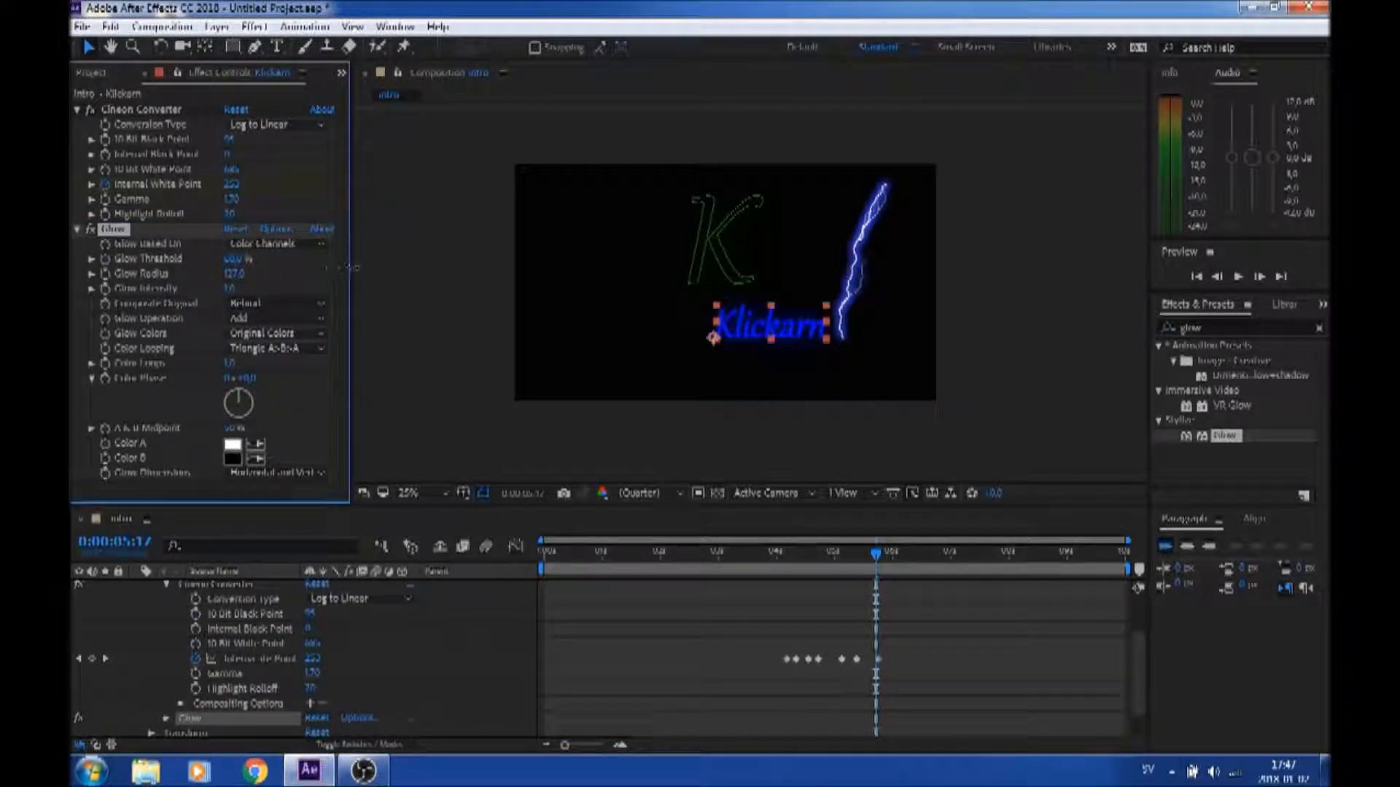
{"action": "left_click_drag", "start_coordinate": [220, 268], "coordinate": [265, 263]}
At 0:00:00:00, keyframe the lightning layer's Advanced Lightning Origin onto its direction point so the bolt starts hidden, and collapse the layers' properties
{"action": "left_click_drag", "start_coordinate": [877, 560], "coordinate": [502, 595]}
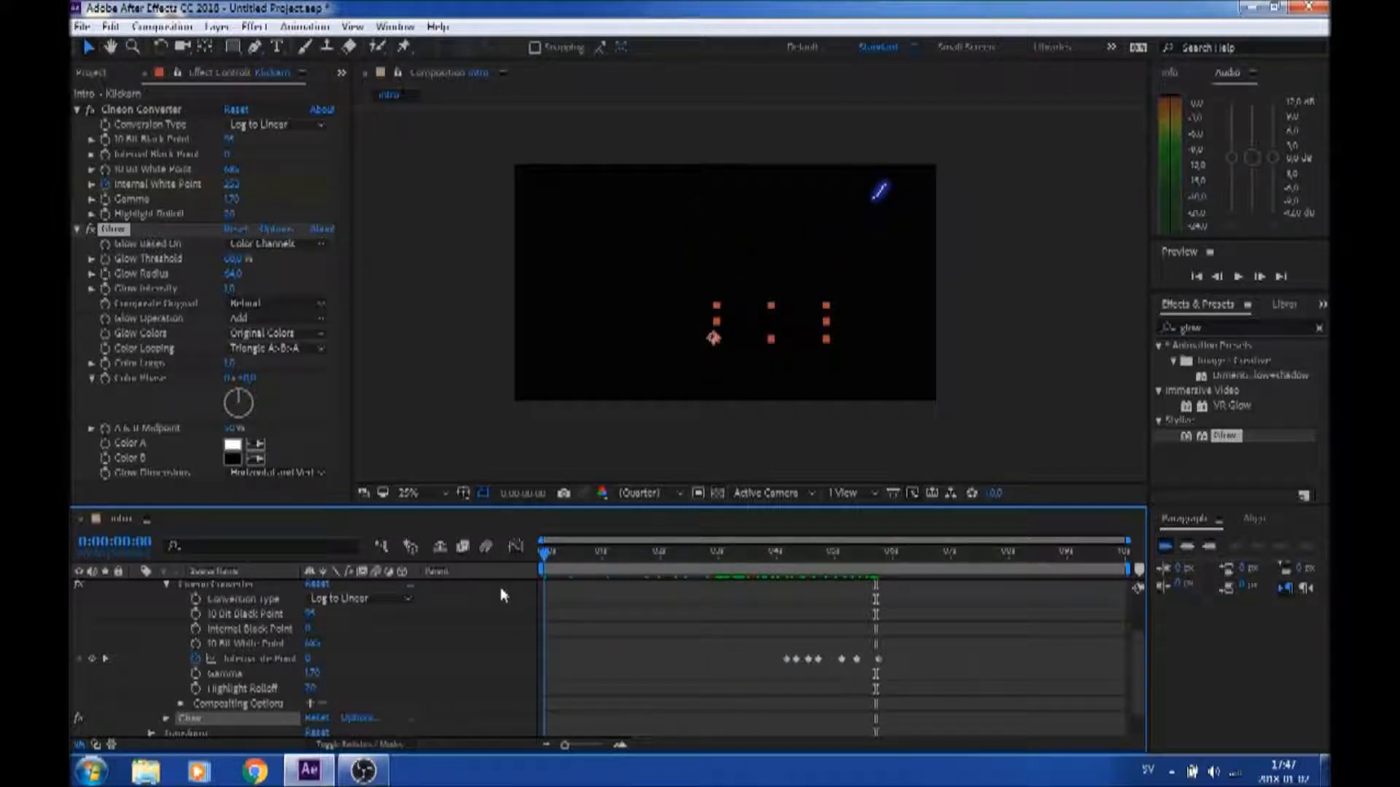
{"action": "scroll", "coordinate": [151, 648], "scroll_direction": "up", "scroll_amount": 3}
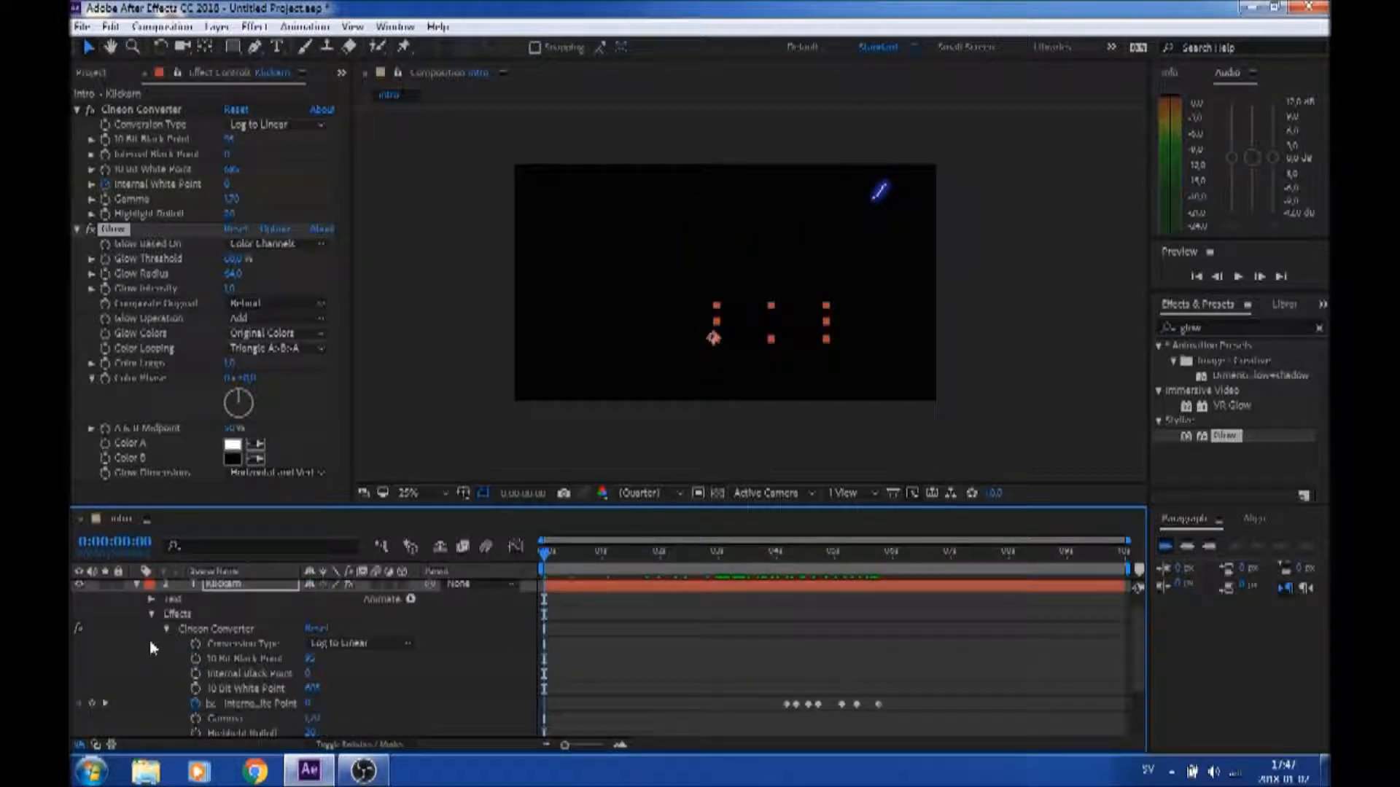
{"action": "left_click", "coordinate": [137, 586]}
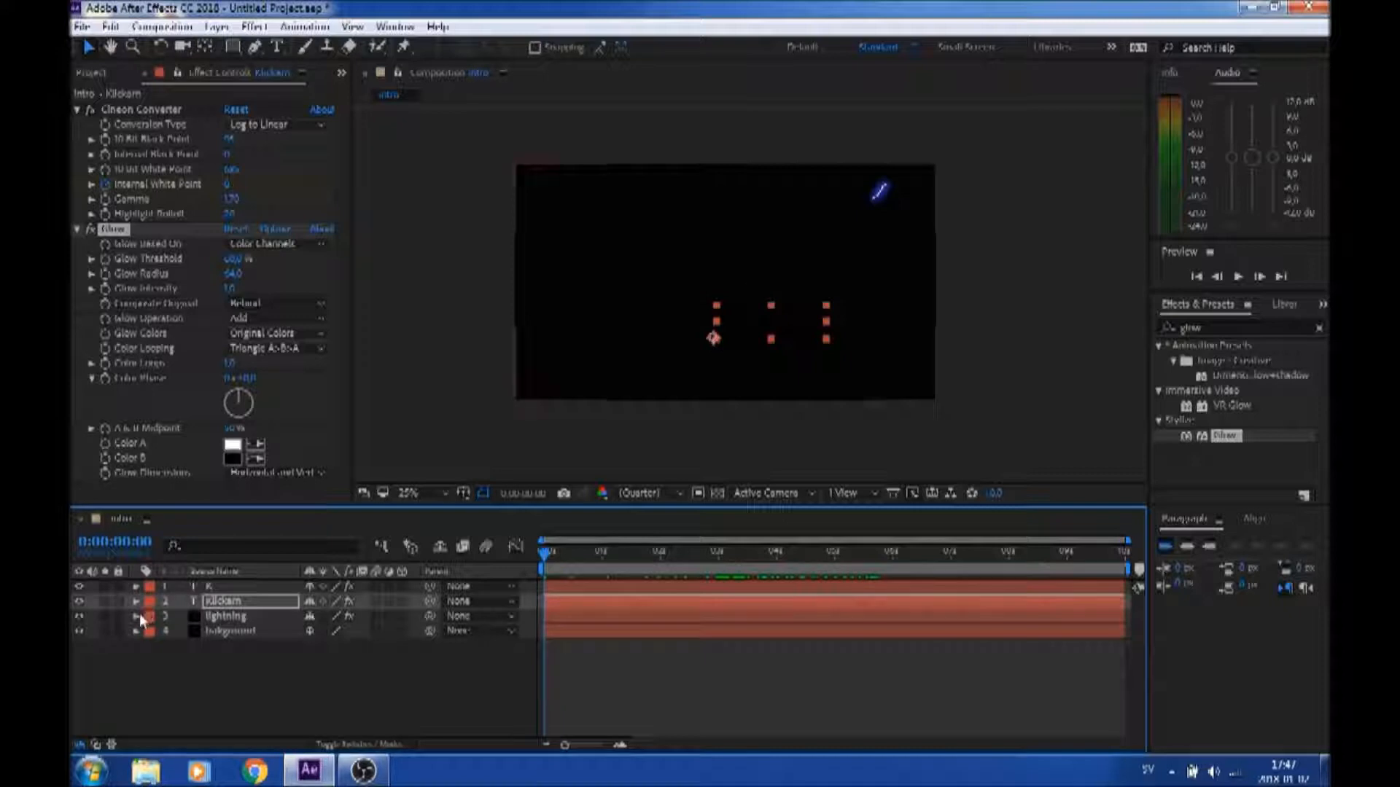
{"action": "left_click", "coordinate": [137, 619]}
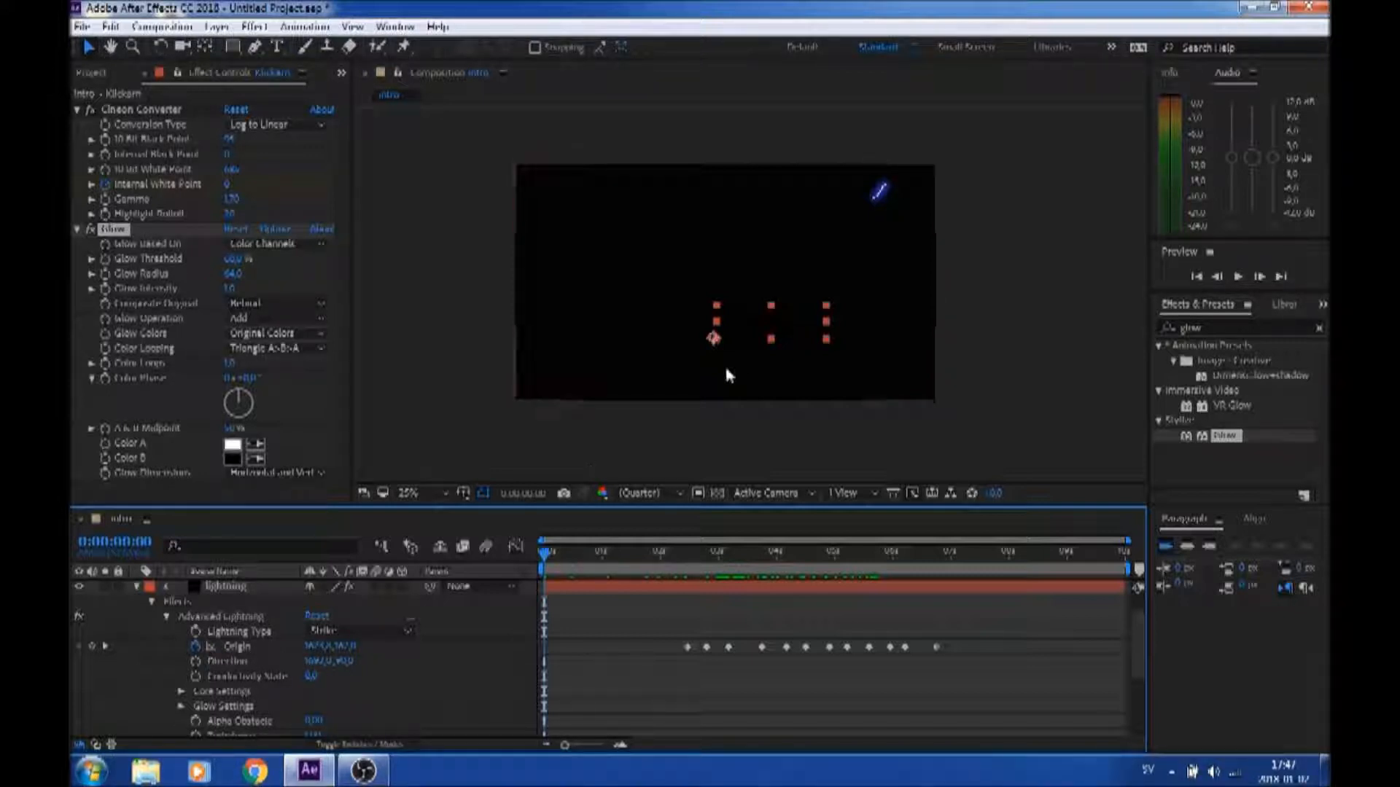
{"action": "left_click", "coordinate": [237, 647]}
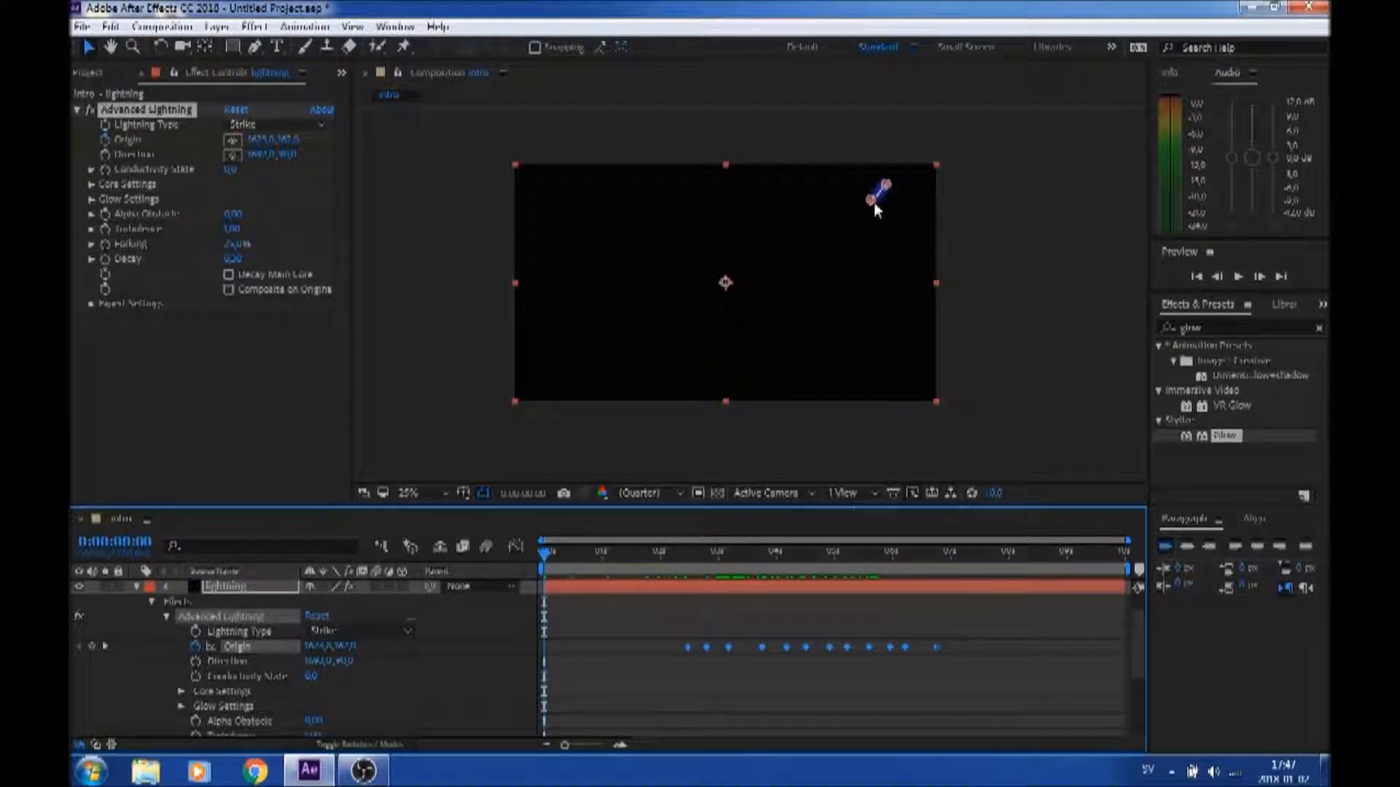
{"action": "left_click_drag", "start_coordinate": [875, 206], "coordinate": [888, 192]}
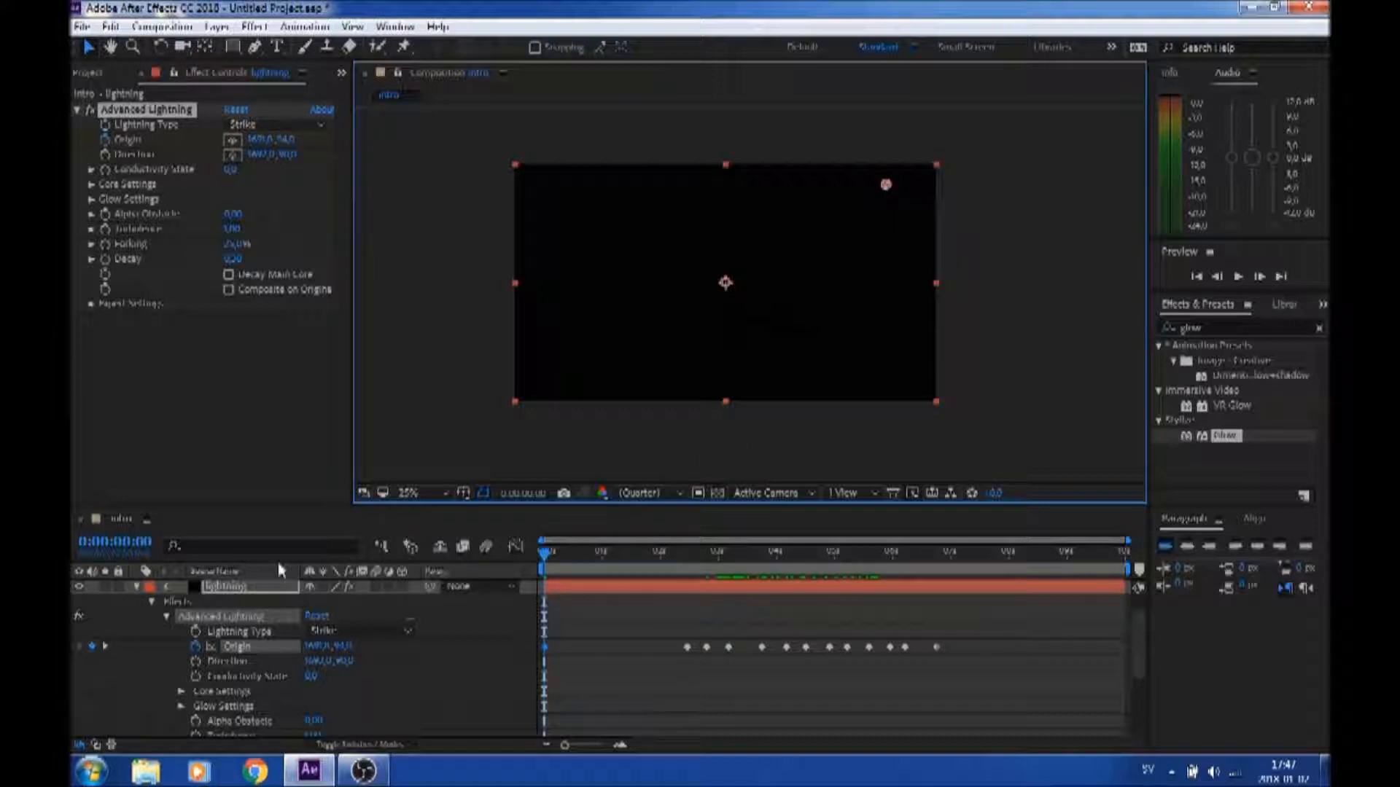
{"action": "left_click", "coordinate": [137, 587]}
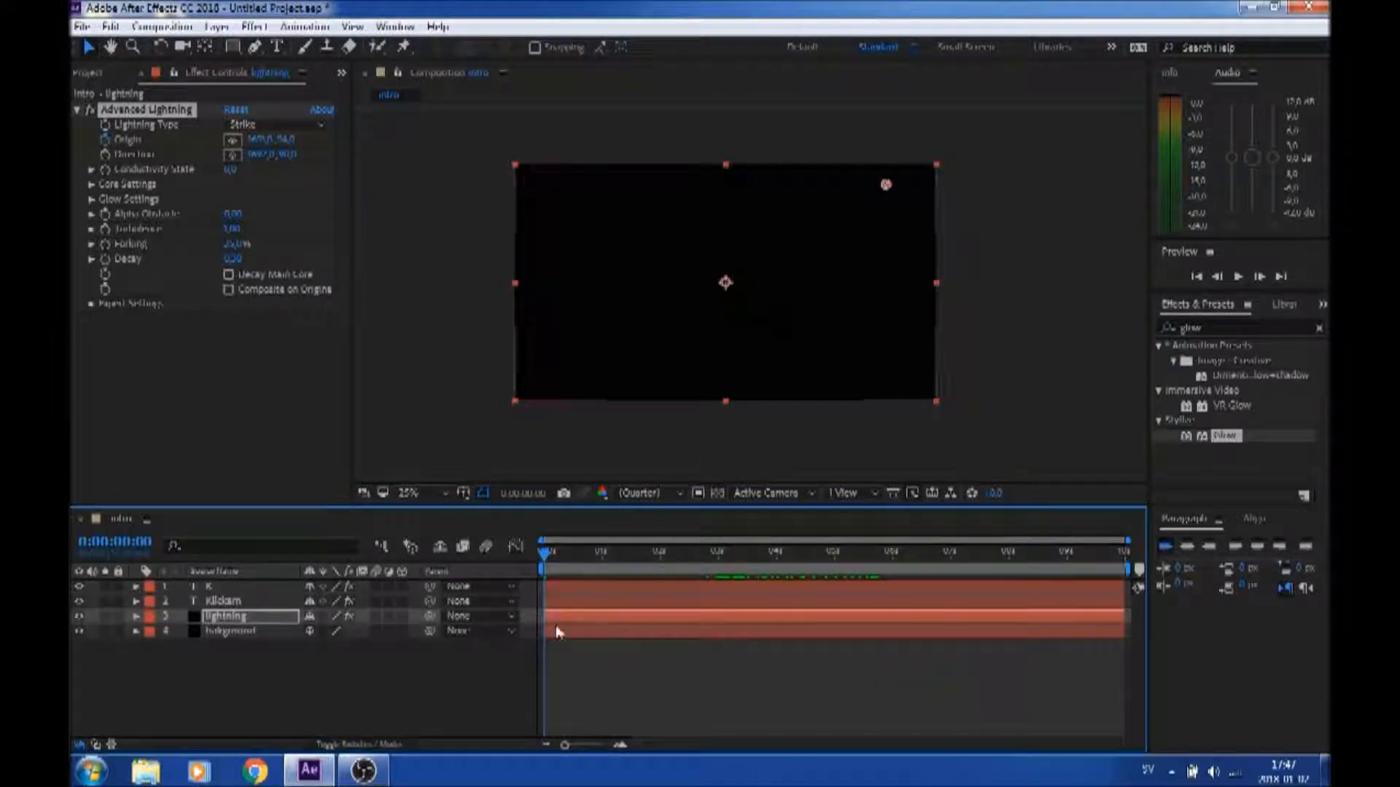
Preview the whole intro composition from 0:00:00:00 to check the K, lightning and Klickarn animations together, with all layers deselected
{"action": "left_click_drag", "start_coordinate": [545, 558], "coordinate": [461, 545]}
{"action": "left_click_drag", "start_coordinate": [545, 541], "coordinate": [956, 509]}
{"action": "key", "text": "space"}
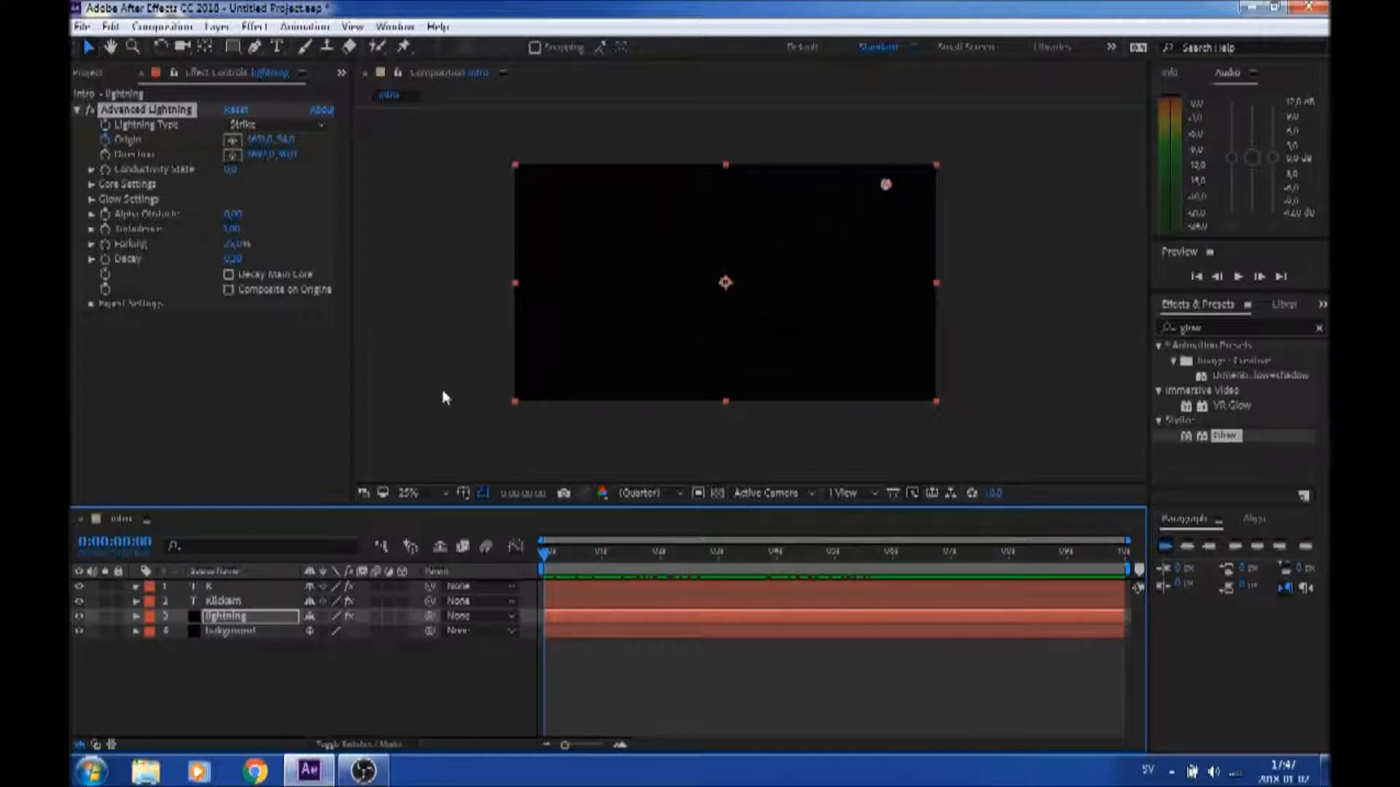
{"action": "left_click", "coordinate": [173, 31]}
{"action": "mouse_move", "coordinate": [207, 232]}
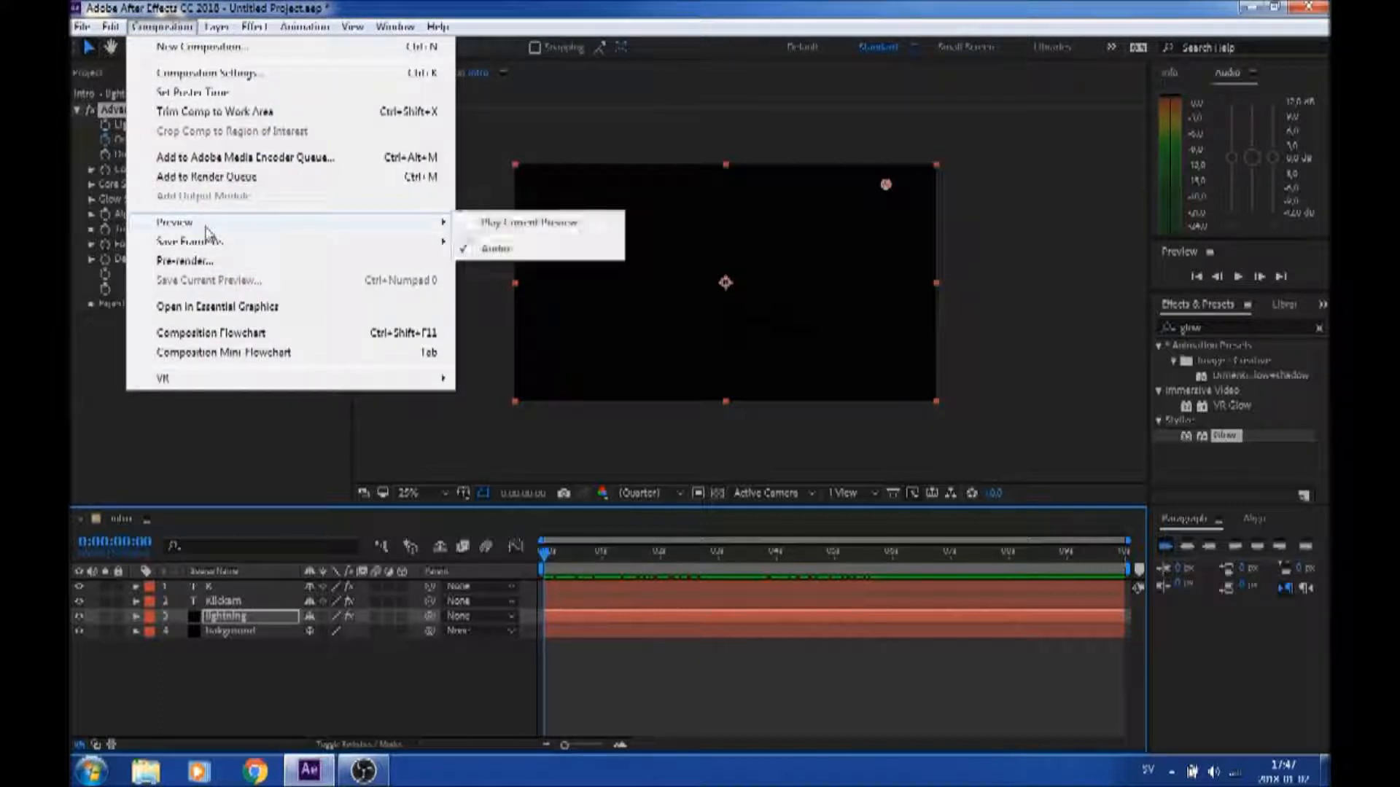
{"action": "left_click", "coordinate": [490, 226]}
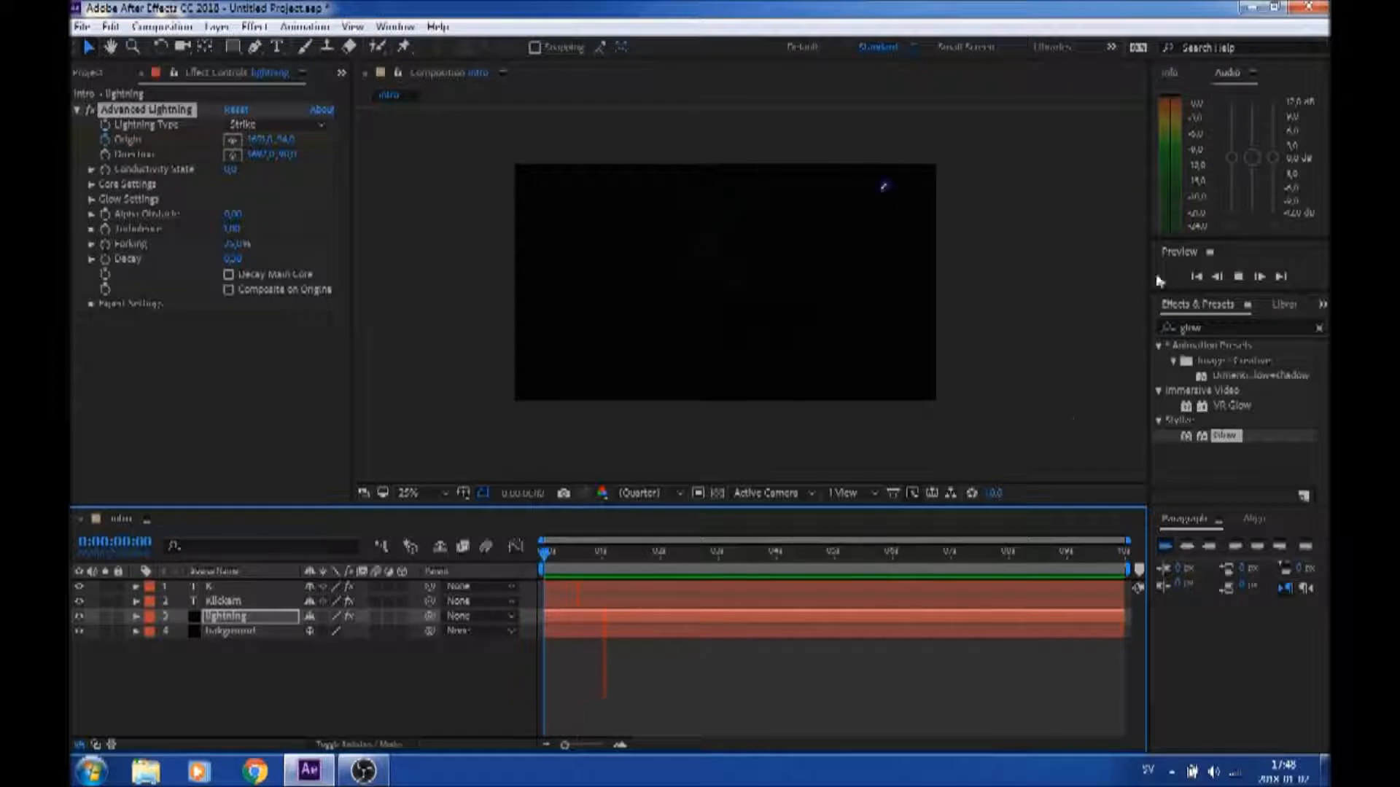
{"action": "left_click", "coordinate": [474, 700]}
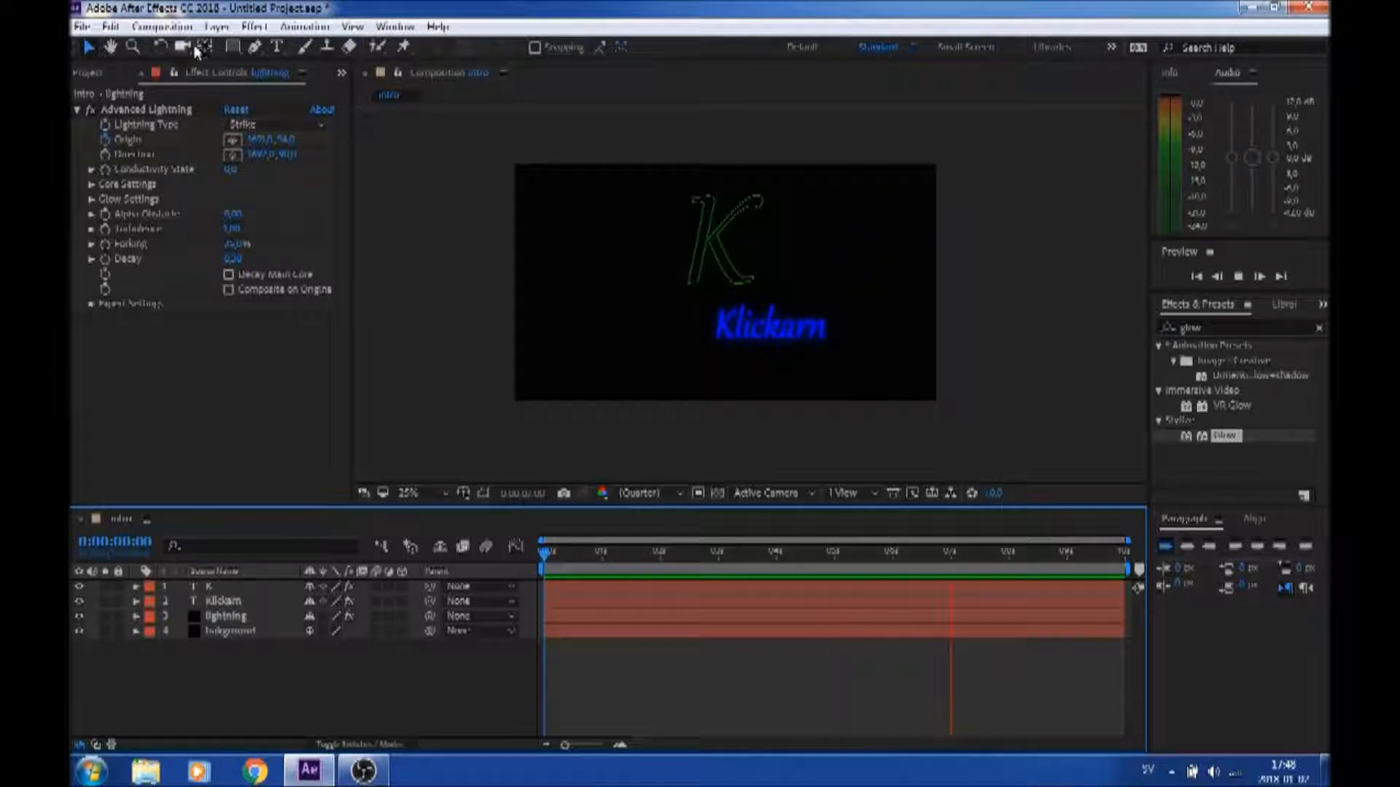
Queue the intro composition for output with Pre-render, keeping the existing render settings and output module, and start the render
{"action": "left_click", "coordinate": [162, 27]}
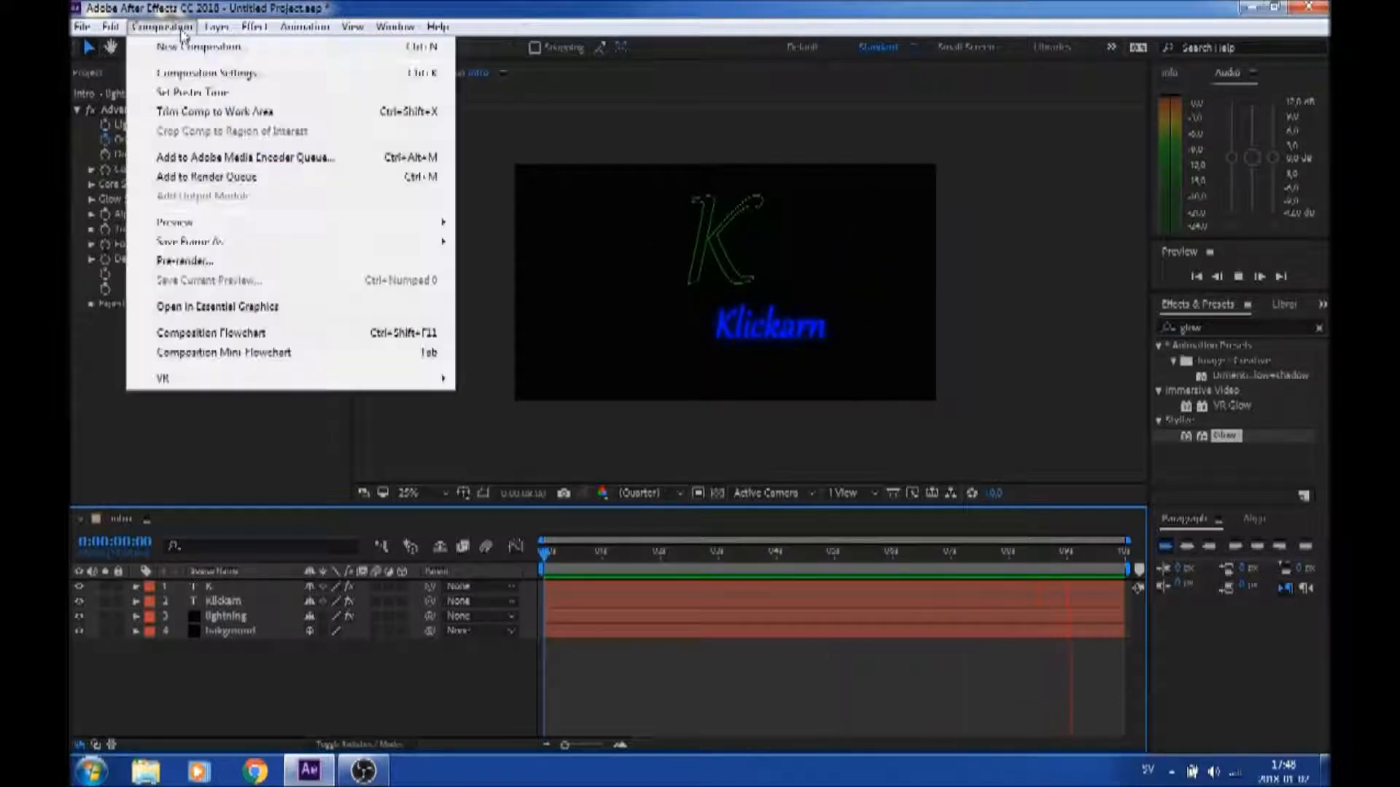
{"action": "left_click", "coordinate": [196, 261]}
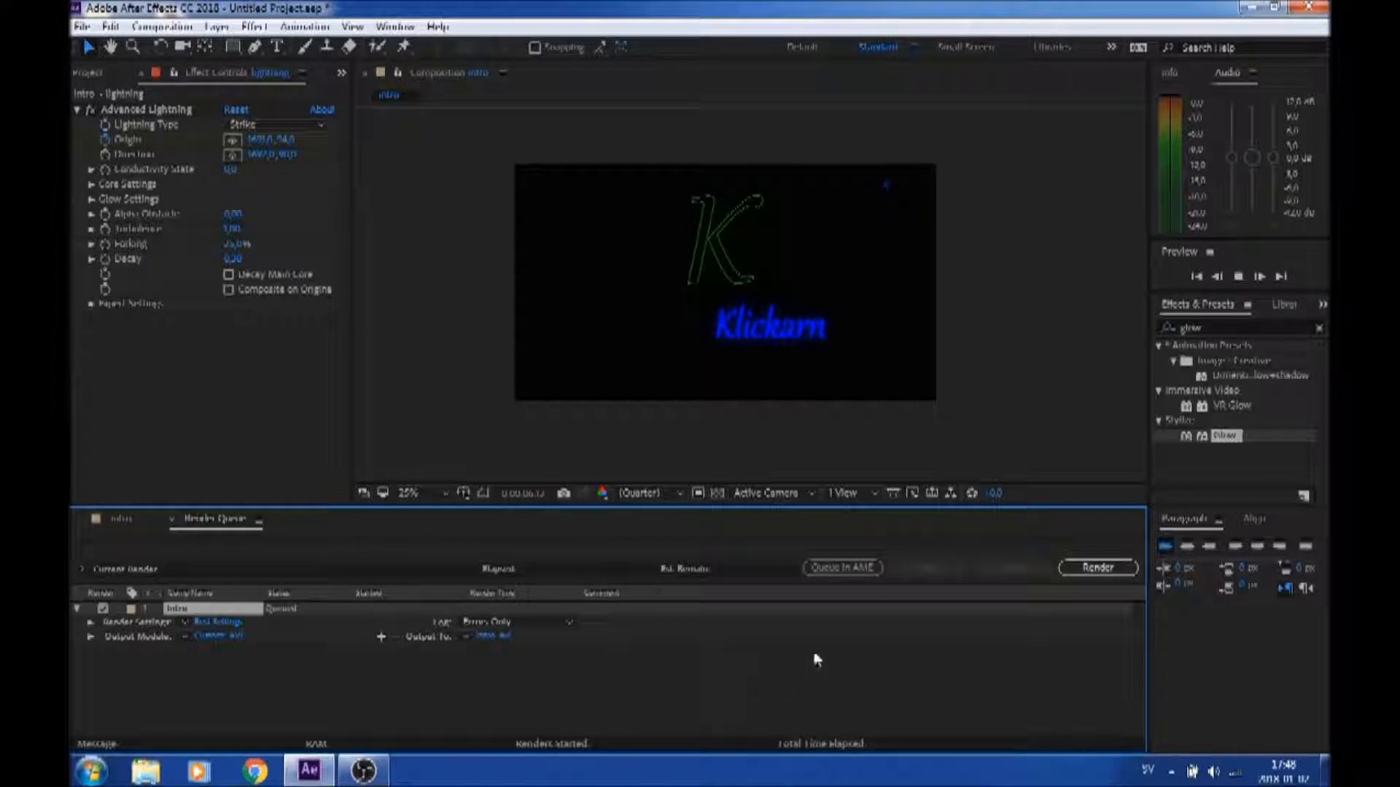
{"action": "left_click", "coordinate": [1096, 568]}
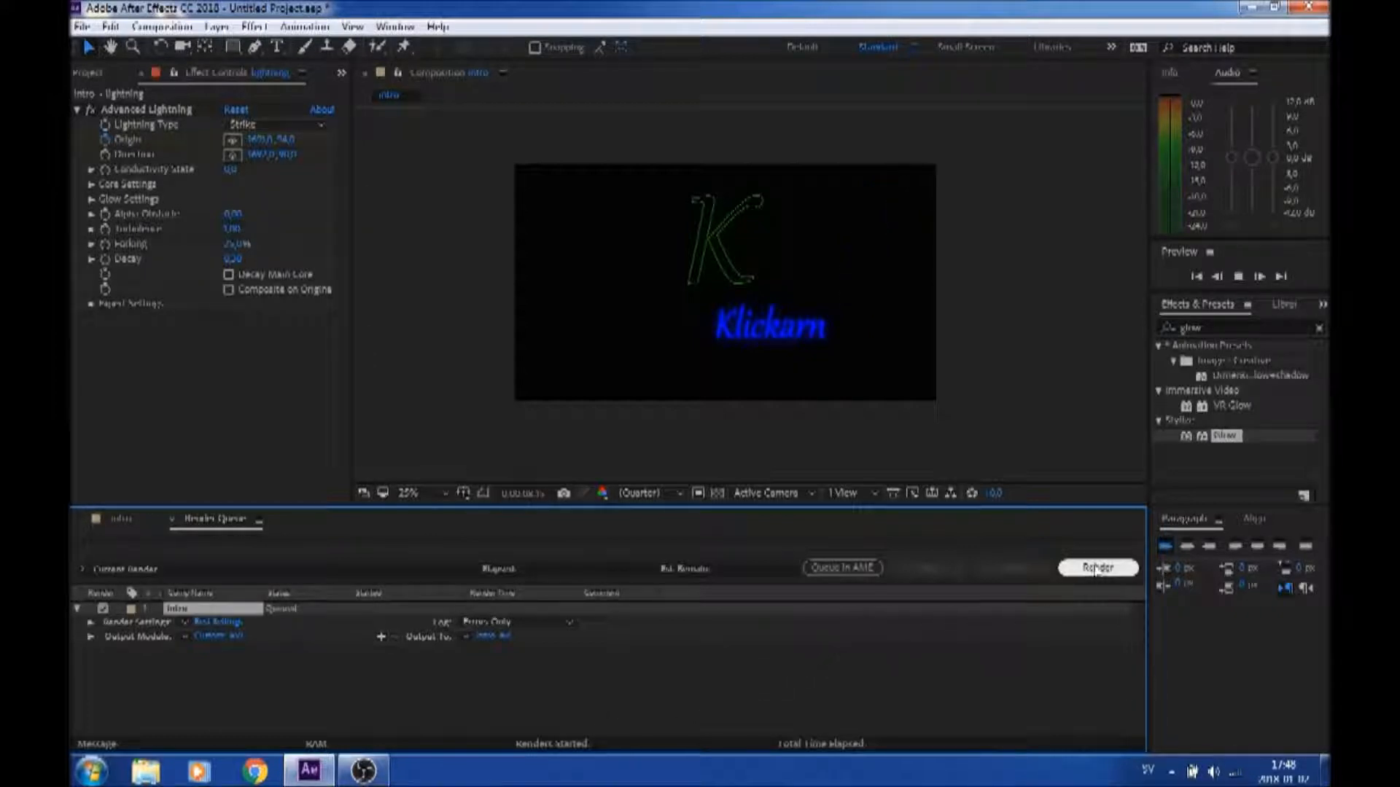